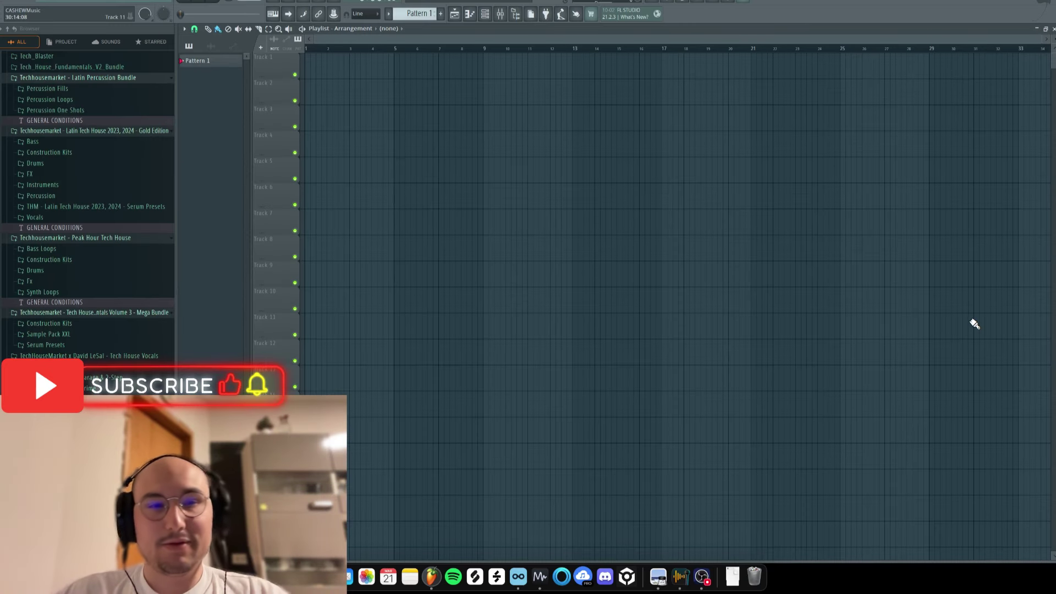
- Paint Pattern 1 clips across the first eight bars of Track 3 and select those eight bars as the playback range
{"action": "left_click", "coordinate": [424, 16]}
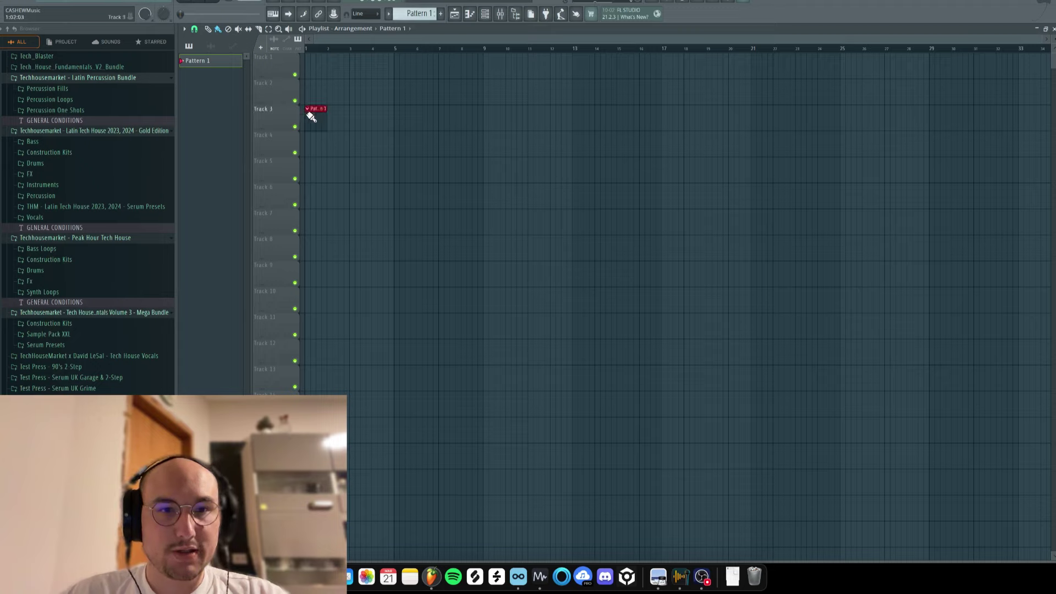
{"action": "left_click_drag", "start_coordinate": [311, 117], "coordinate": [497, 110]}
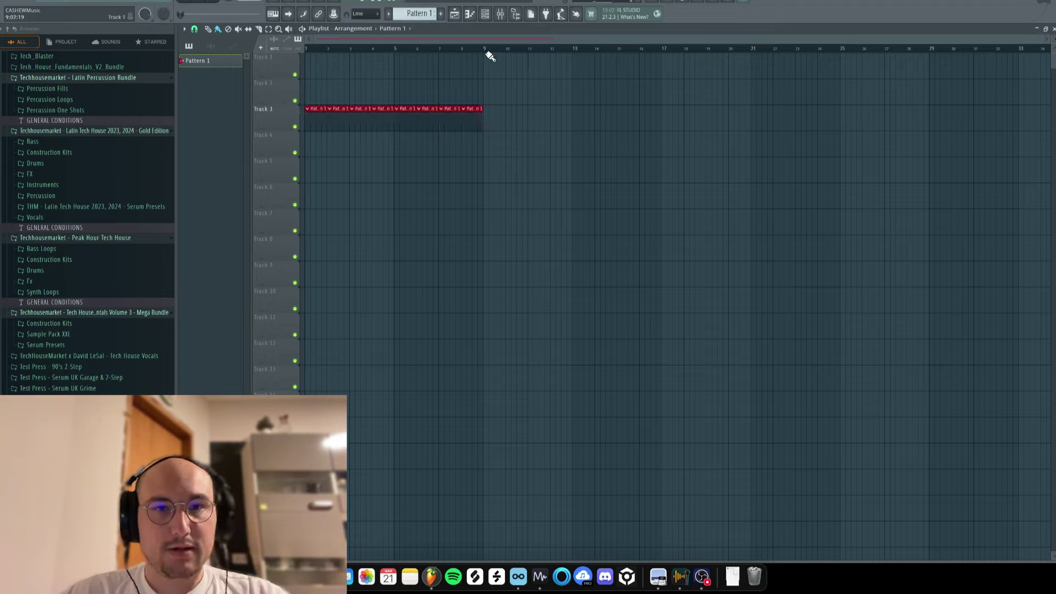
{"action": "left_click_drag", "start_coordinate": [487, 53], "coordinate": [242, 80]}
{"action": "left_click", "coordinate": [661, 191]}
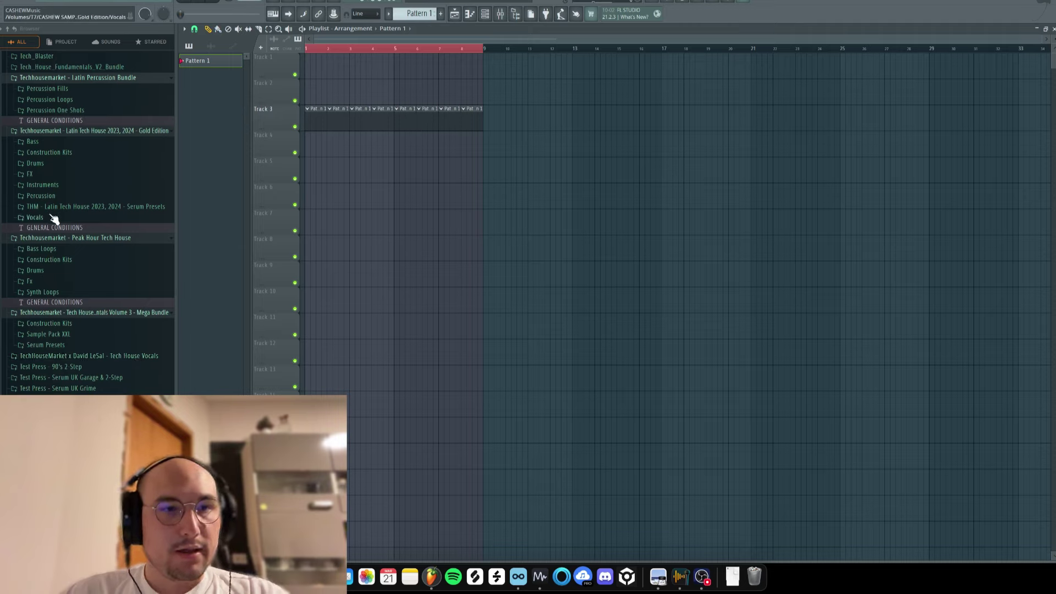
- Open the Kicks folder in the Drum One-Shots of the Latin Tech House 2023, 2024 Gold Edition pack
{"action": "left_click", "coordinate": [71, 163]}
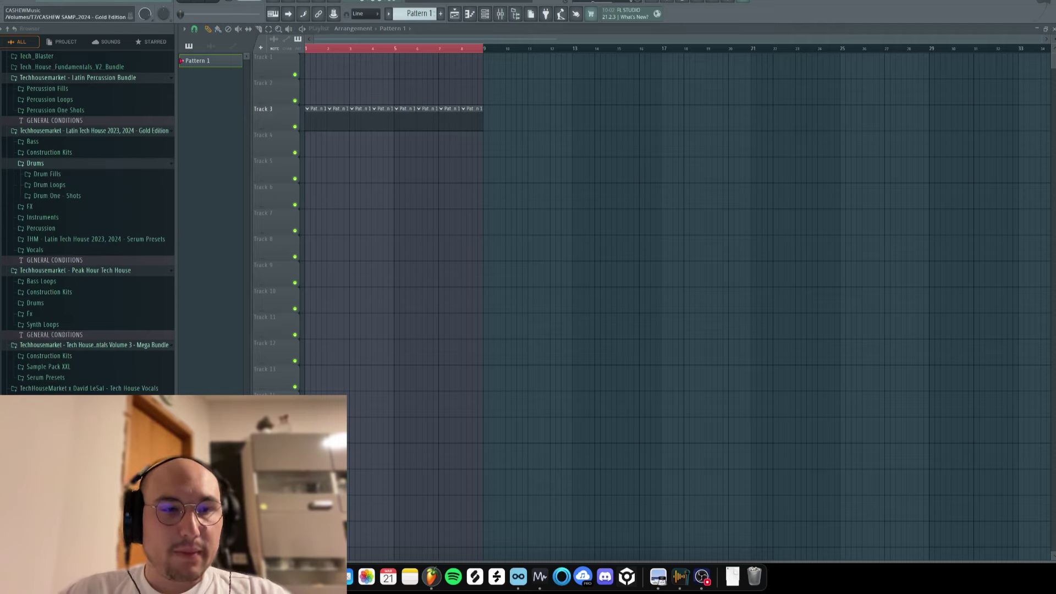
{"action": "left_click", "coordinate": [62, 195]}
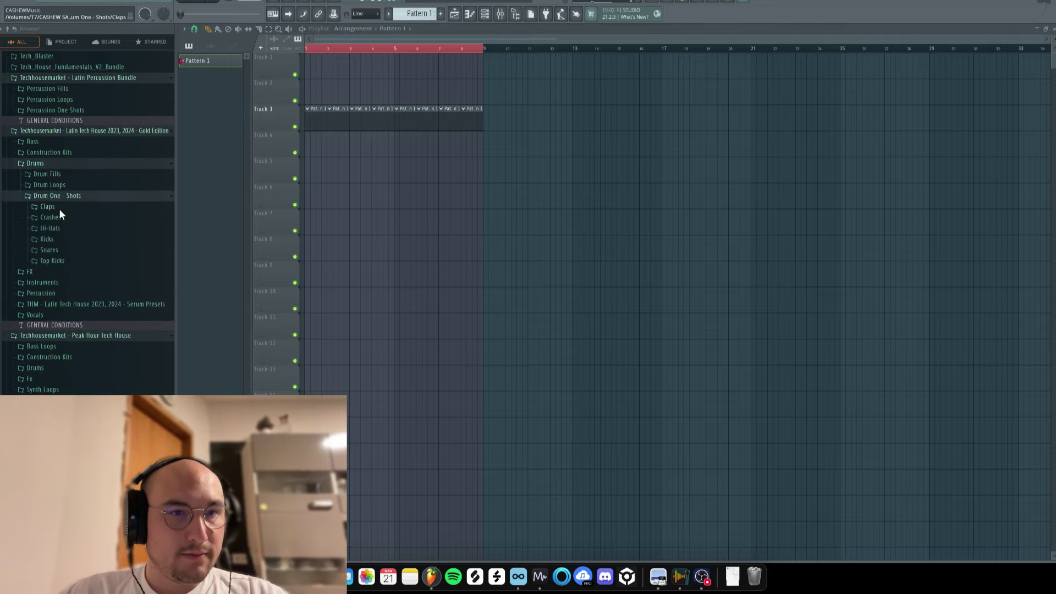
{"action": "left_click", "coordinate": [49, 238]}
{"action": "scroll", "coordinate": [121, 236], "scroll_direction": "down", "scroll_amount": 5}
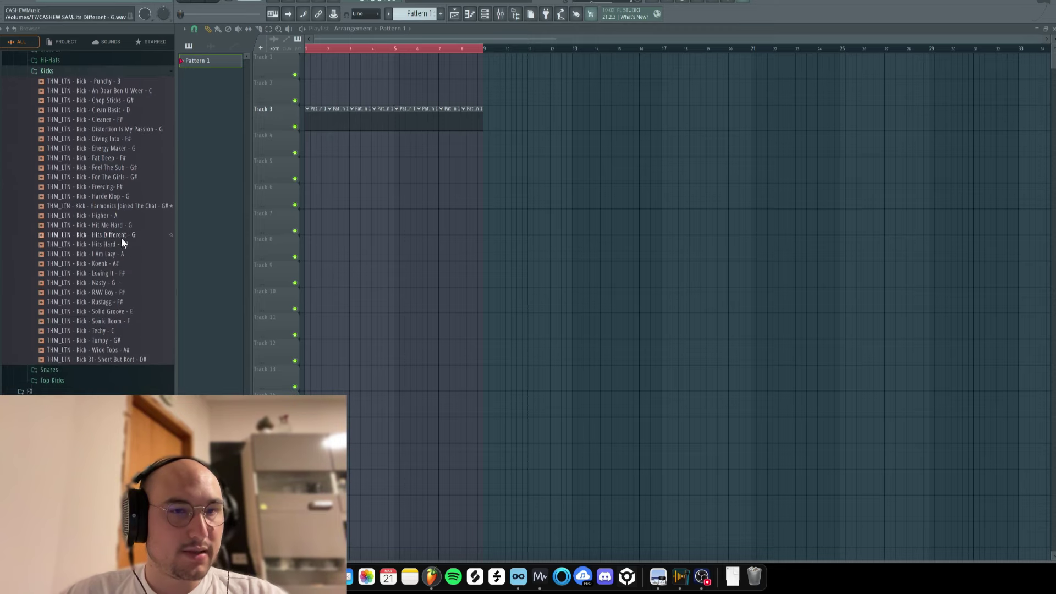
- Audition kick samples from the lower part of the Kicks folder, working upward to Loving It - F#
{"action": "left_click", "coordinate": [104, 329]}
{"action": "left_click", "coordinate": [104, 320]}
{"action": "left_click", "coordinate": [108, 301]}
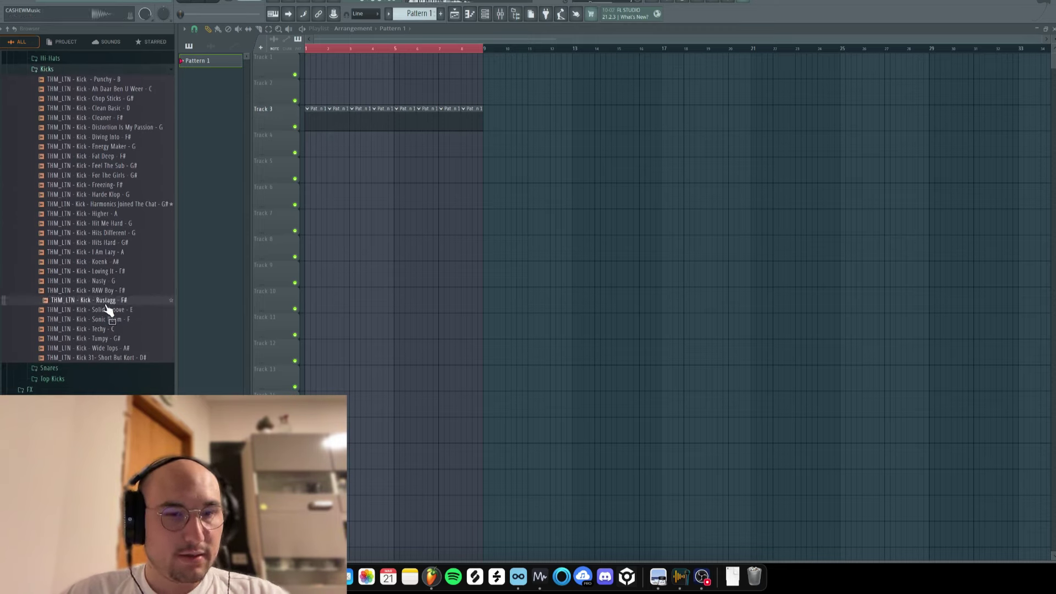
{"action": "left_click", "coordinate": [110, 292]}
{"action": "left_click", "coordinate": [109, 281]}
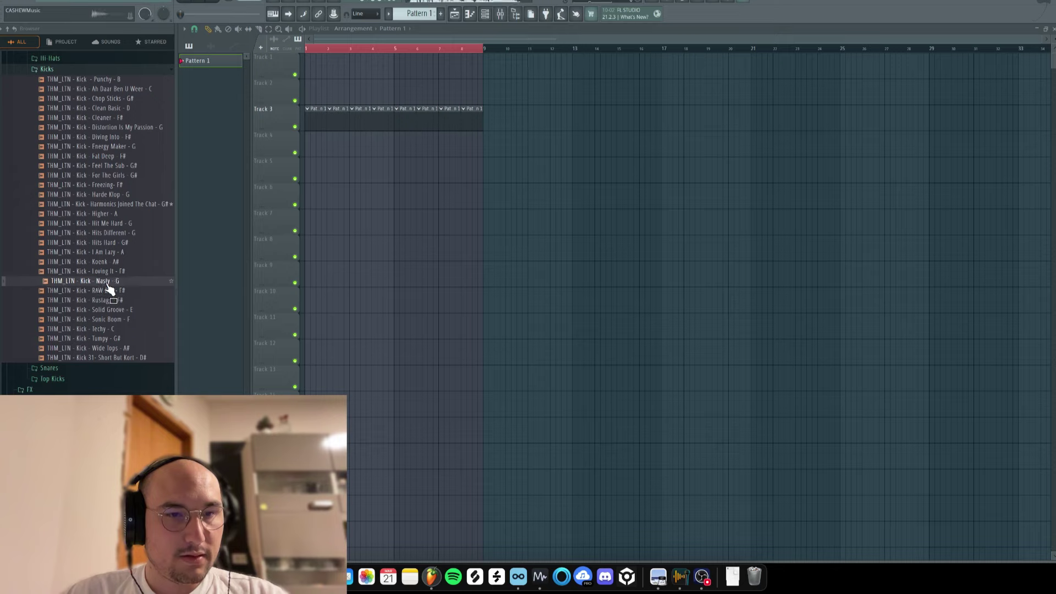
{"action": "left_click", "coordinate": [109, 272]}
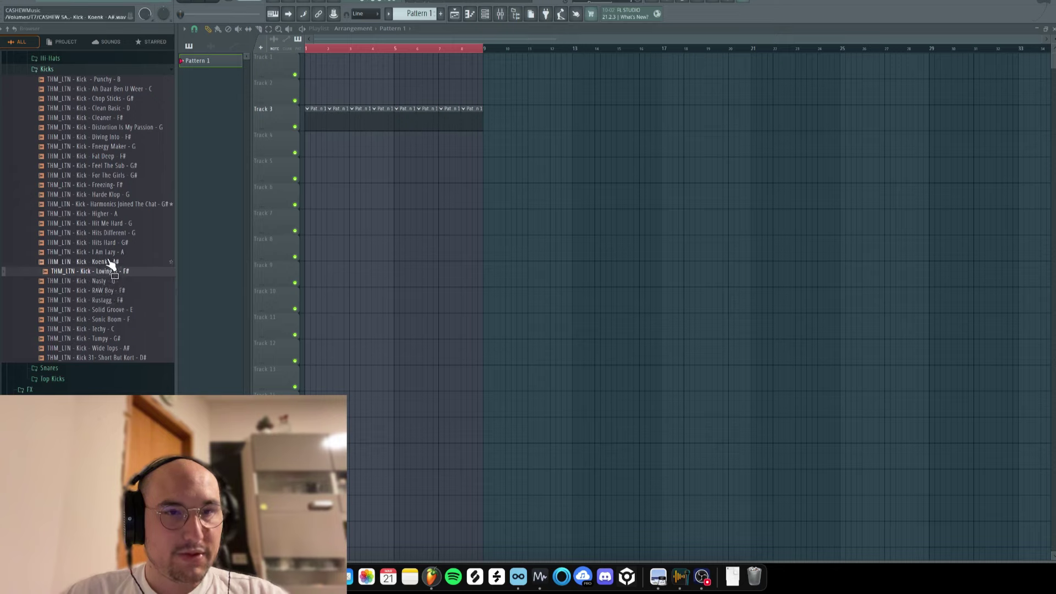
- Load the THM_LTN - Kick - Loving It - F# sample into a new sampler channel and check its routing to mixer Insert 1
{"action": "right_click", "coordinate": [109, 273]}
{"action": "left_click", "coordinate": [120, 278]}
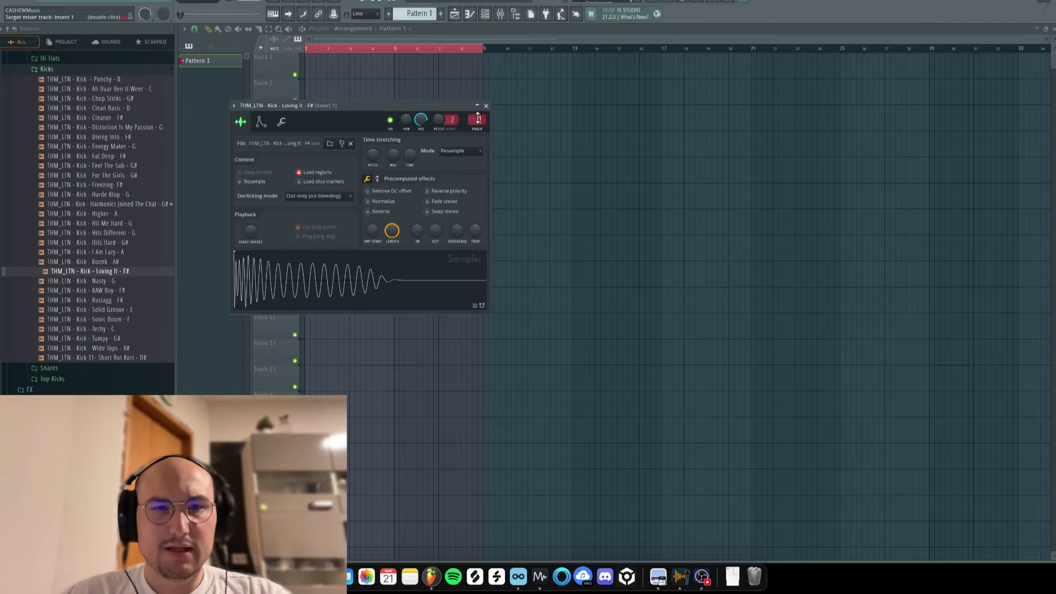
{"action": "left_click_drag", "start_coordinate": [344, 105], "coordinate": [370, 114]}
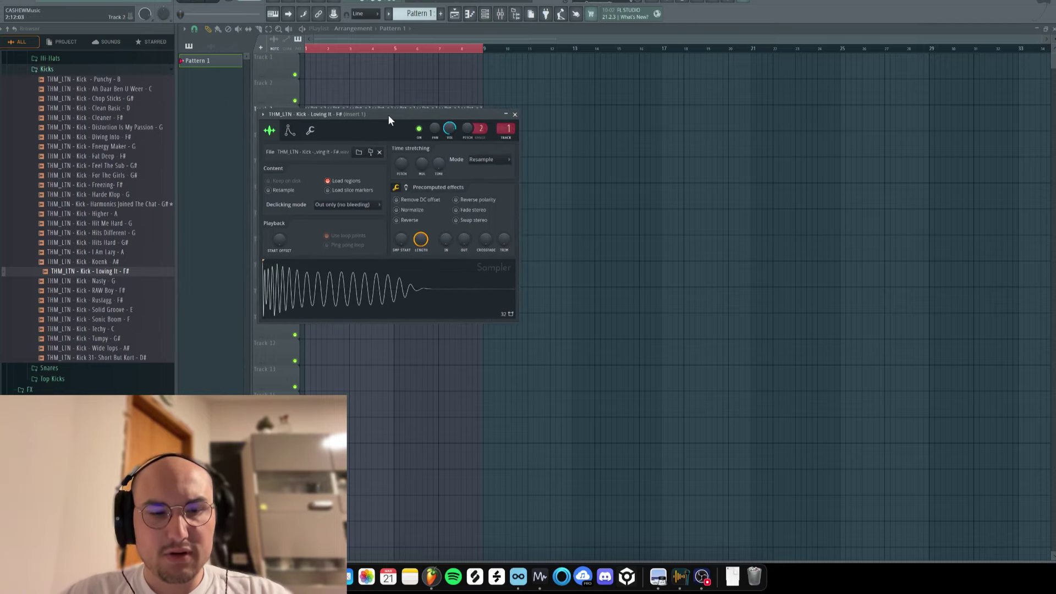
{"action": "left_click", "coordinate": [512, 113]}
{"action": "left_click", "coordinate": [500, 13]}
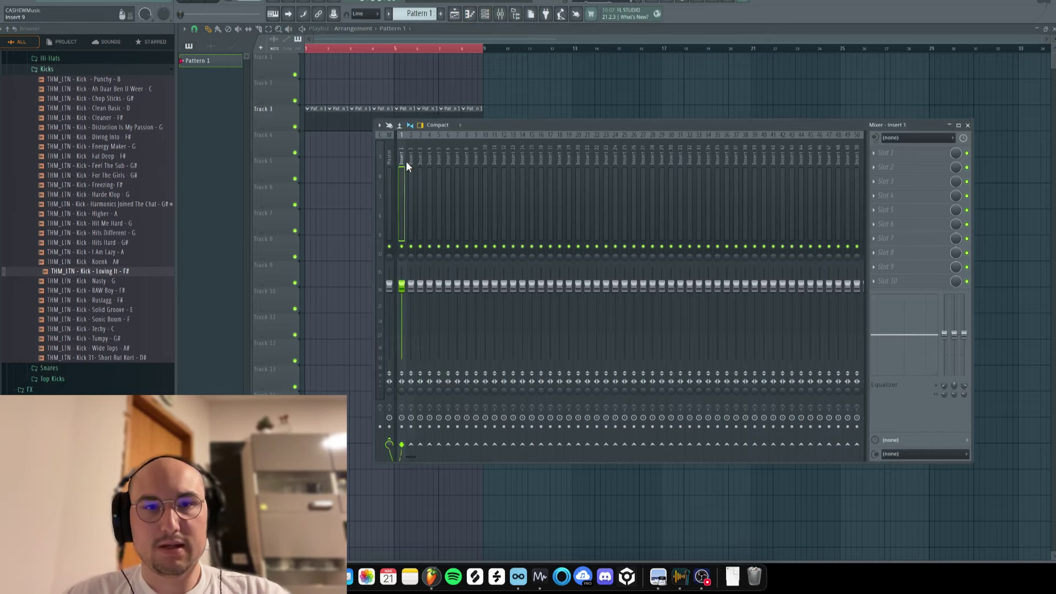
{"action": "key", "text": "F9"}
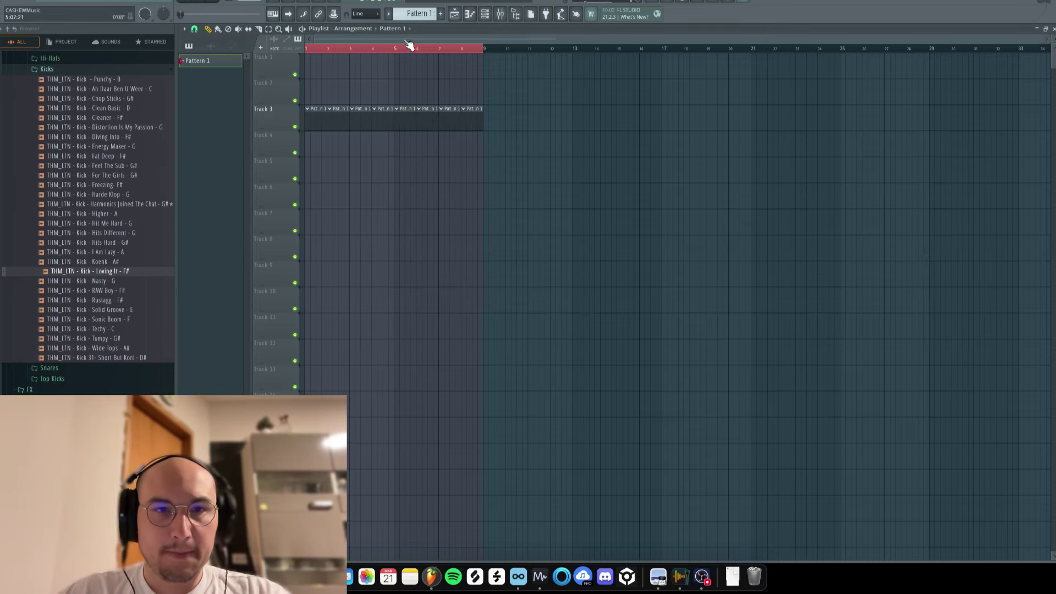
- Fill every fourth step of the Loving It kick channel in Pattern 1 and play the arrangement from the start
{"action": "left_click", "coordinate": [485, 14]}
{"action": "right_click", "coordinate": [672, 117]}
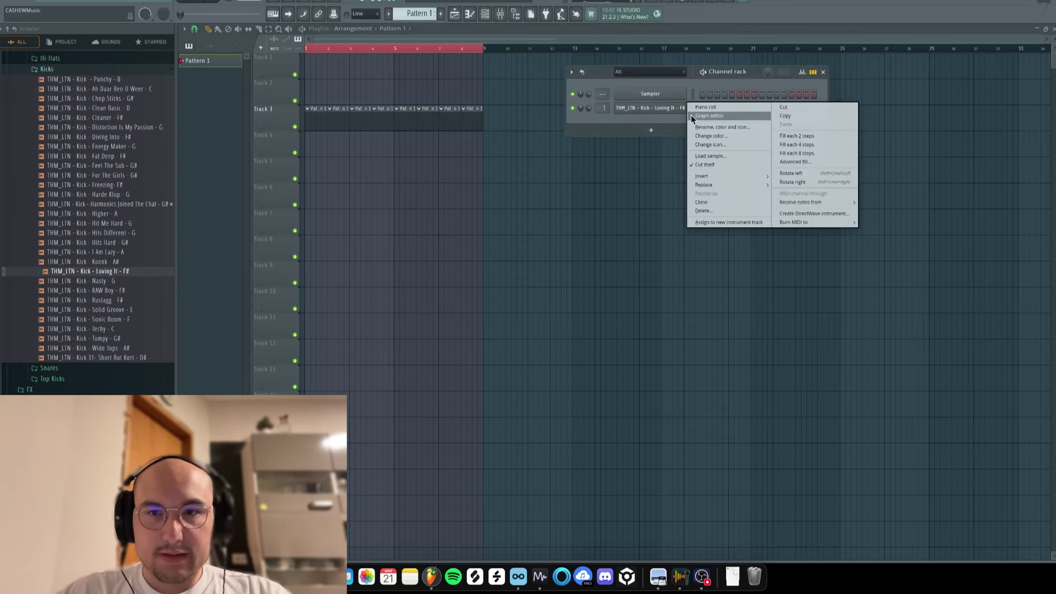
{"action": "left_click", "coordinate": [796, 145]}
{"action": "left_click", "coordinate": [802, 72]}
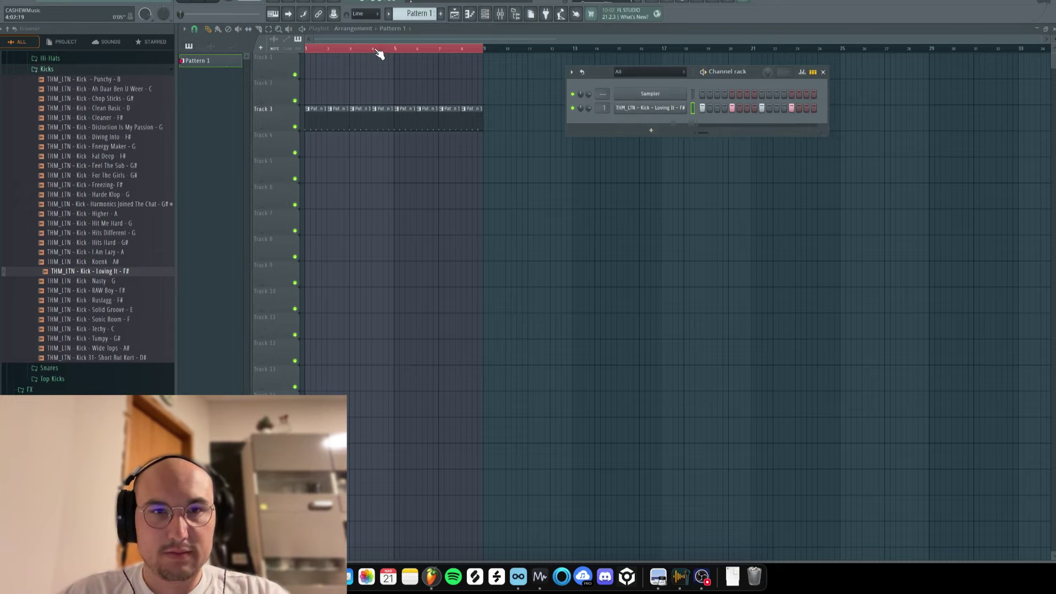
{"action": "left_click", "coordinate": [308, 48]}
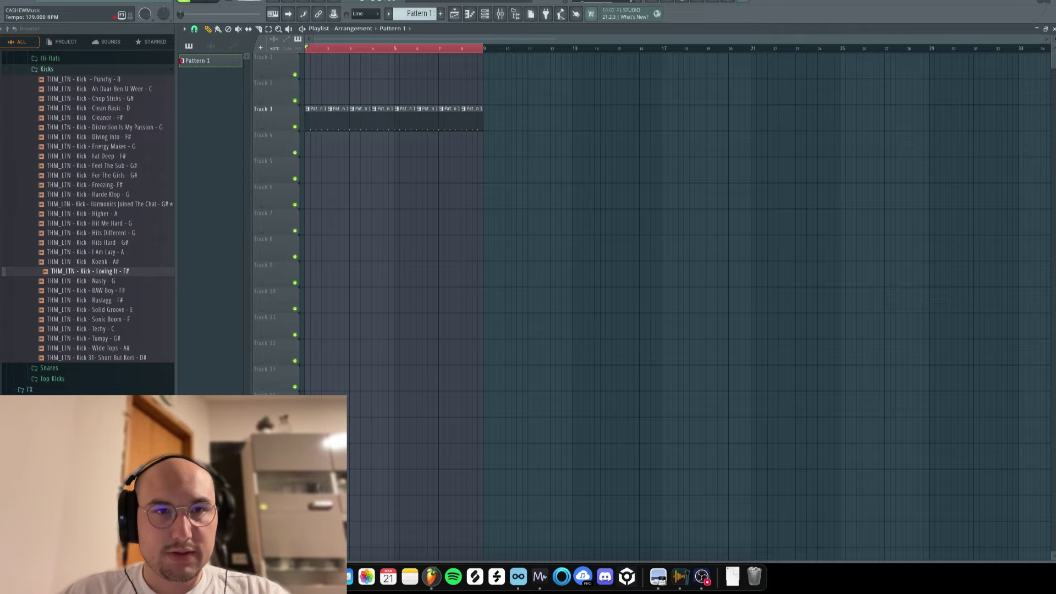
{"action": "key", "text": "space"}
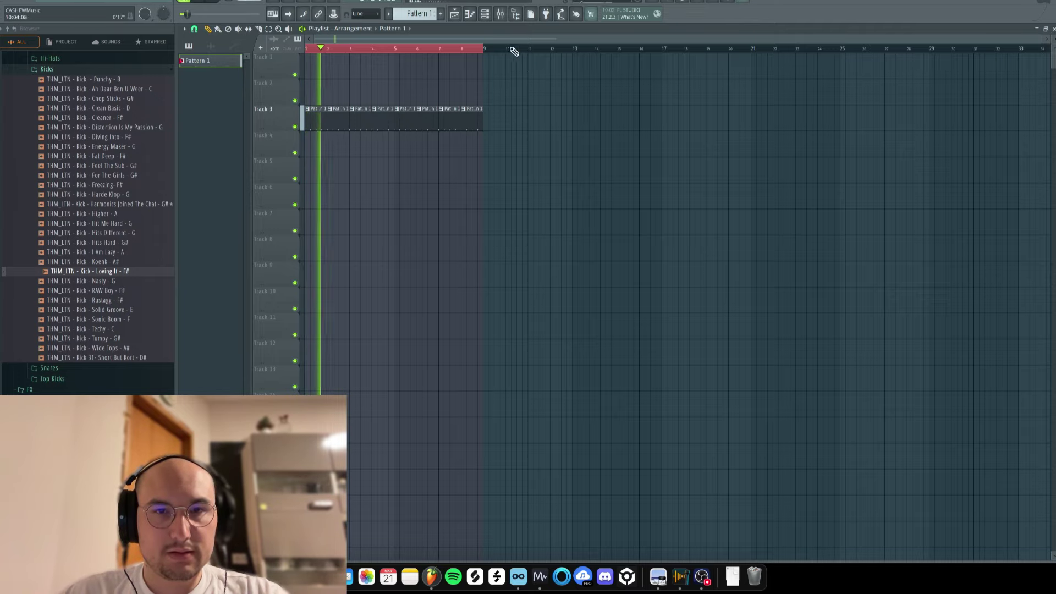
{"action": "key", "text": "space"}
- Open the kick channel in the piano roll and lengthen all four notes to about half a beat each
{"action": "left_click", "coordinate": [486, 14]}
{"action": "right_click", "coordinate": [669, 107]}
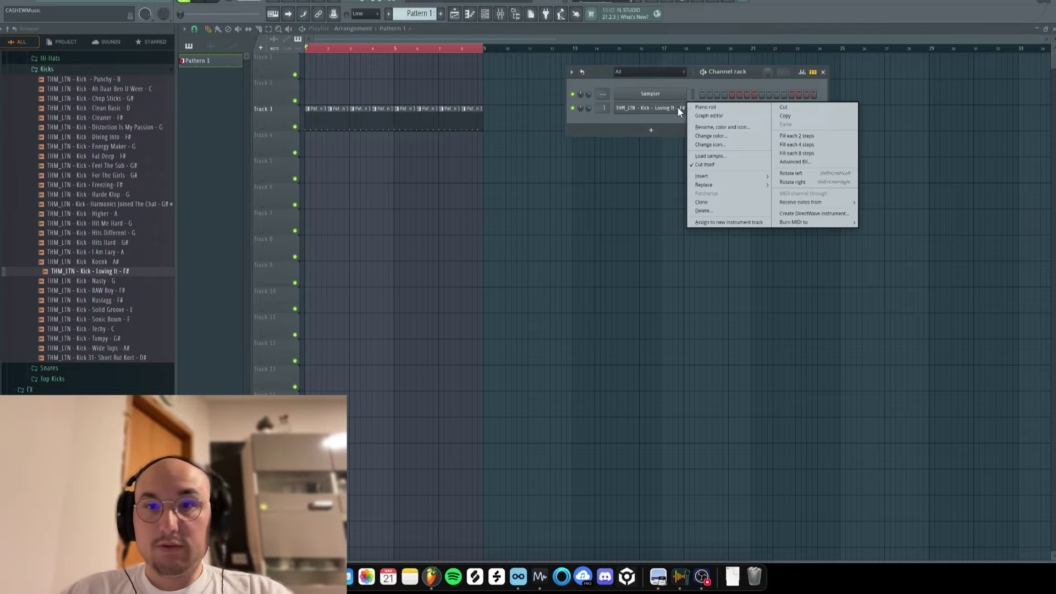
{"action": "left_click", "coordinate": [678, 106]}
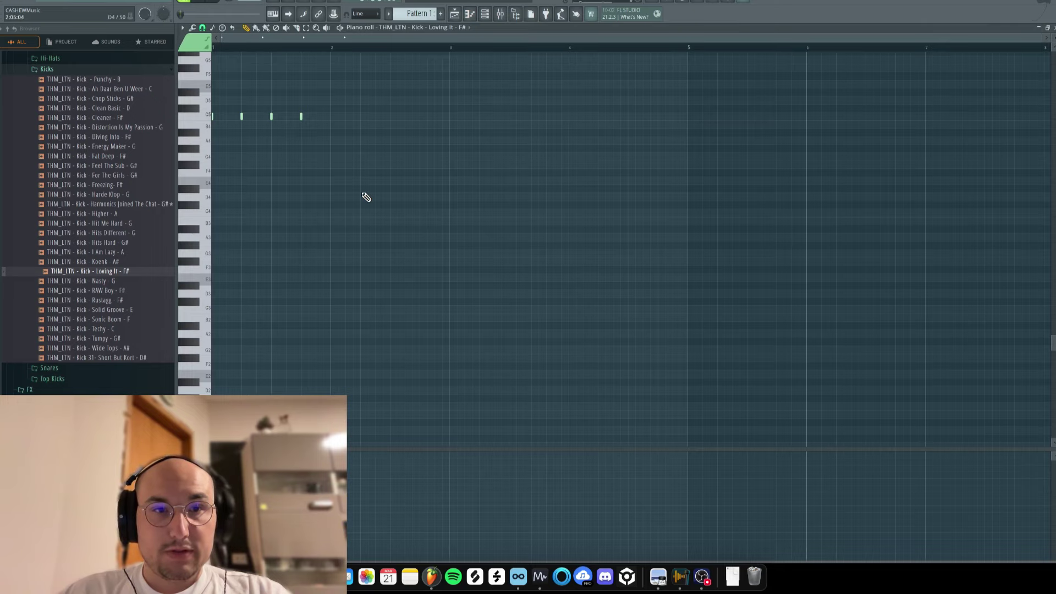
{"action": "key", "text": "ctrl+a"}
{"action": "scroll", "coordinate": [247, 137], "scroll_direction": "up", "scroll_amount": 3}
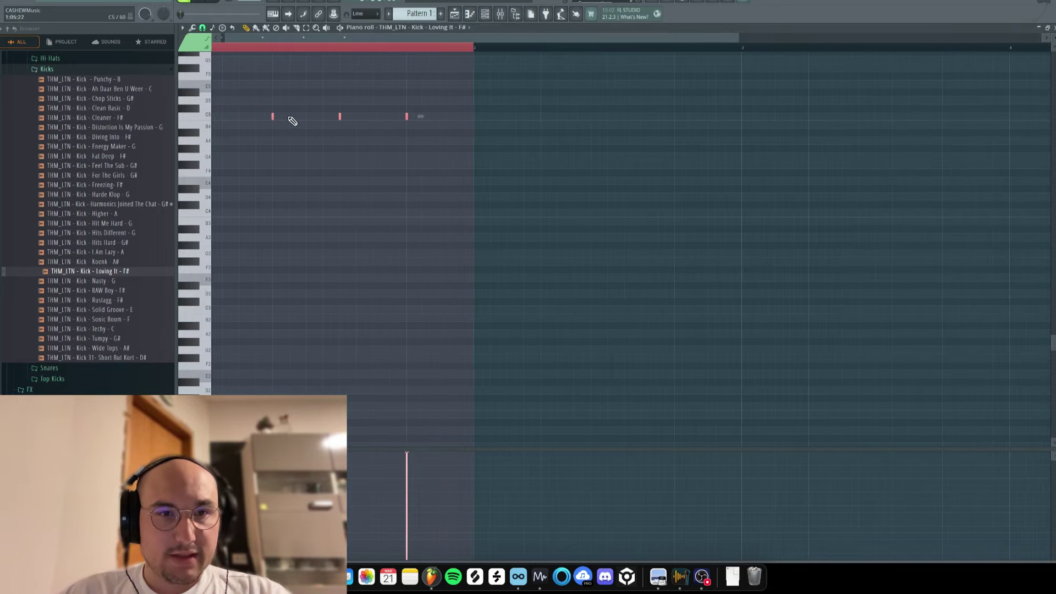
{"action": "left_click_drag", "start_coordinate": [273, 117], "coordinate": [303, 116]}
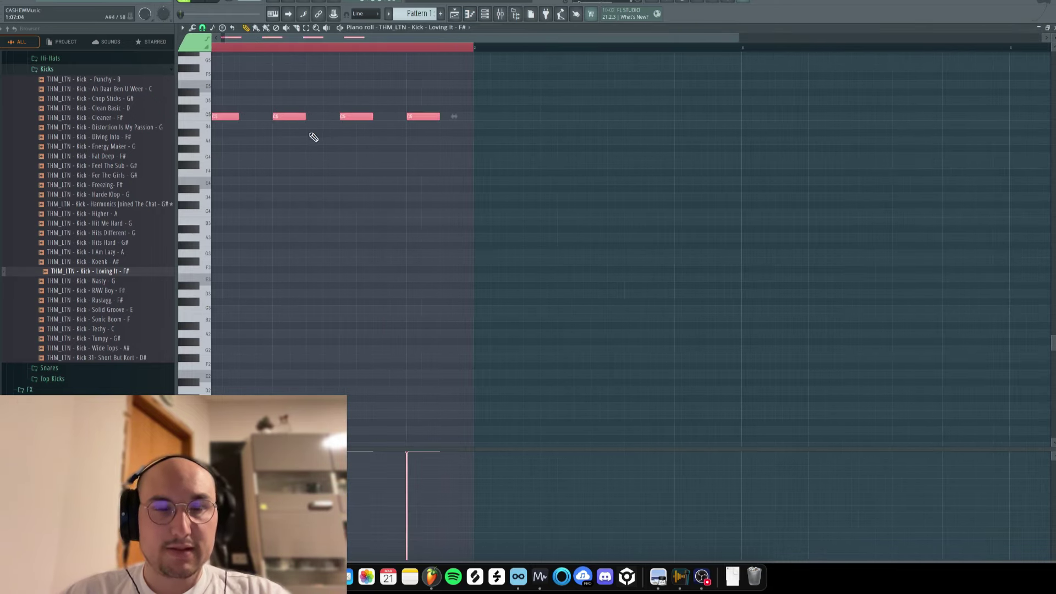
{"action": "key", "text": "Escape"}
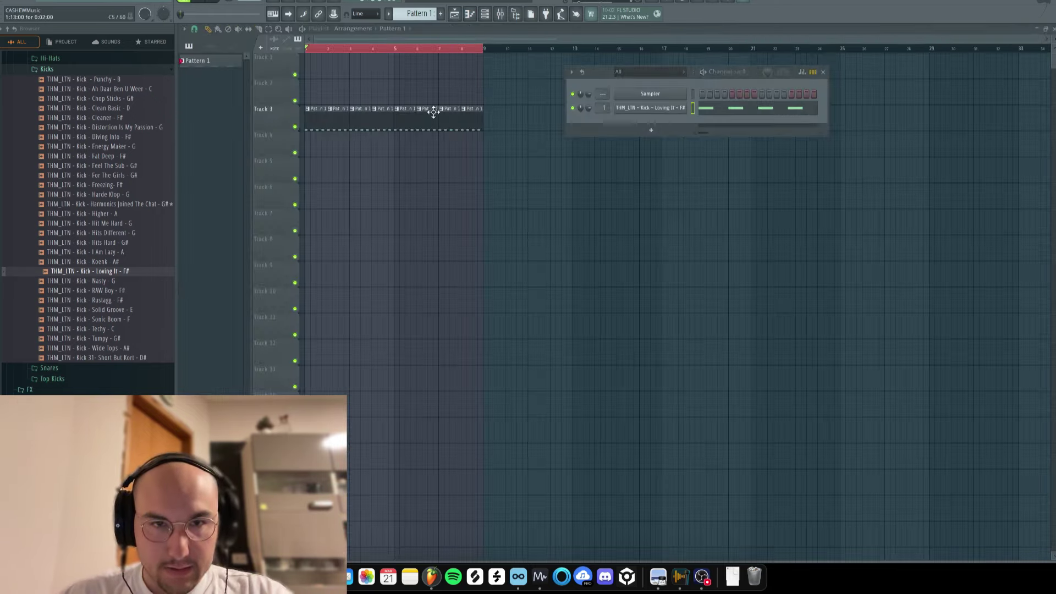
- Enable the kick sampler's volume envelope with minimum attack and decay and the hold time at 100%
{"action": "left_click", "coordinate": [623, 110]}
{"action": "left_click", "coordinate": [293, 131]}
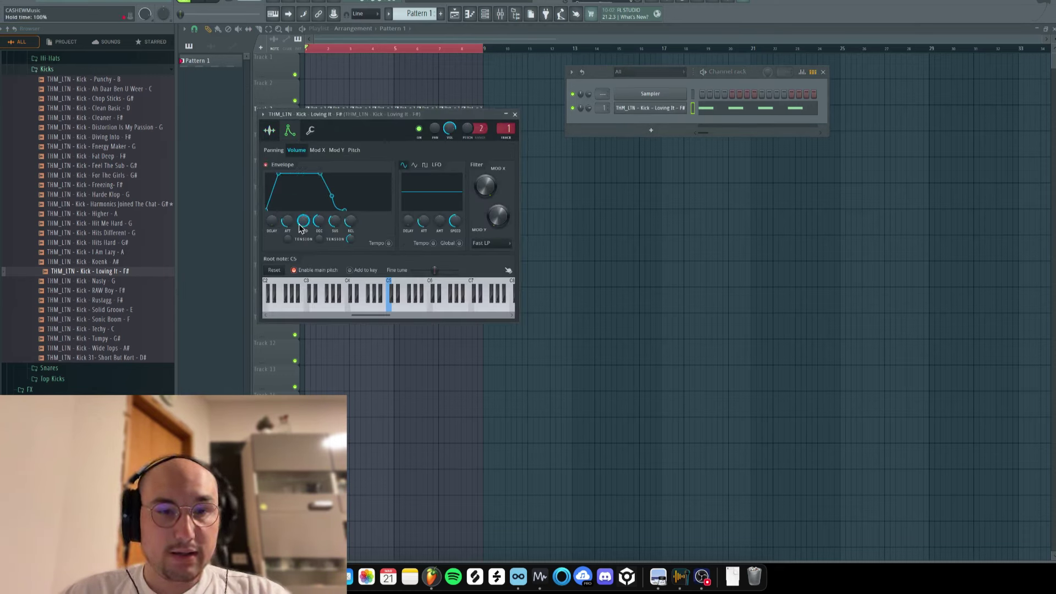
{"action": "left_click_drag", "start_coordinate": [287, 221], "coordinate": [287, 242]}
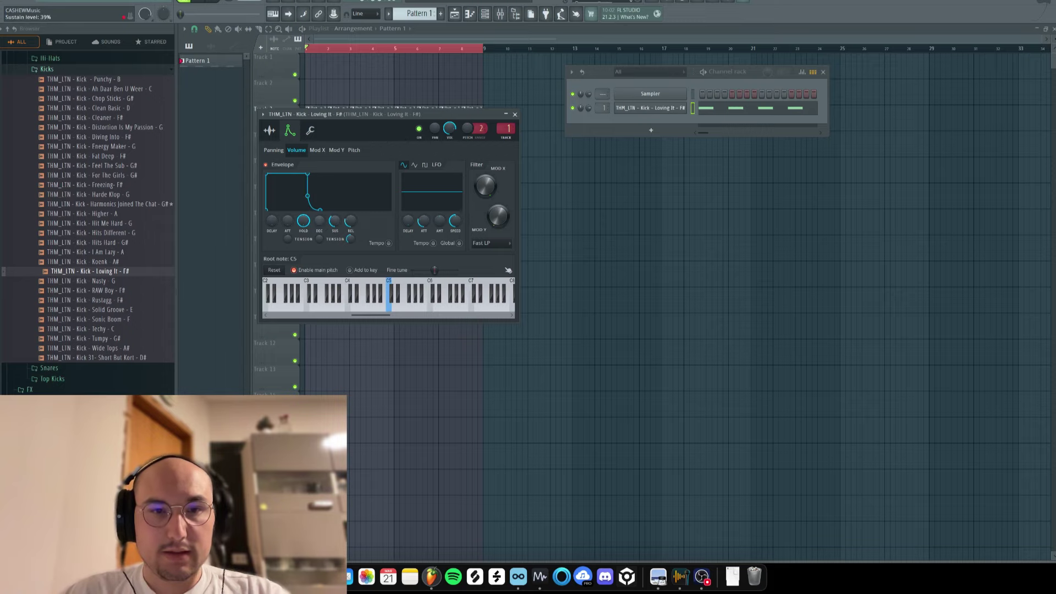
{"action": "key", "text": "Escape"}
{"action": "key", "text": "Escape"}
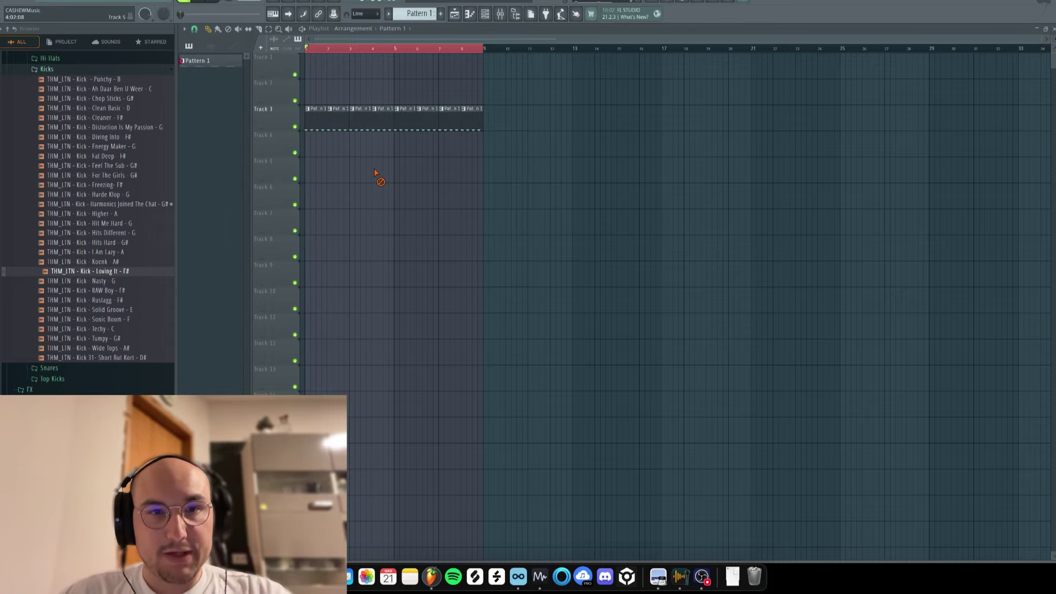
- Examine the kick clips up close in the playlist and listen to them from bar 1
{"action": "scroll", "coordinate": [365, 148], "scroll_direction": "up", "scroll_amount": 10}
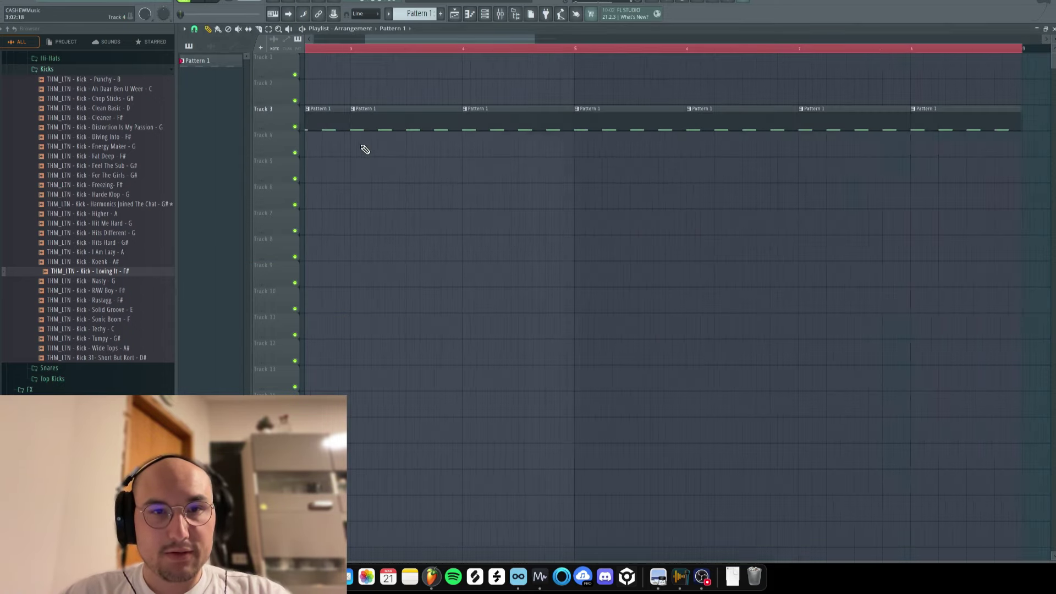
{"action": "left_click", "coordinate": [330, 48]}
{"action": "scroll", "coordinate": [361, 82], "scroll_direction": "down", "scroll_amount": 4}
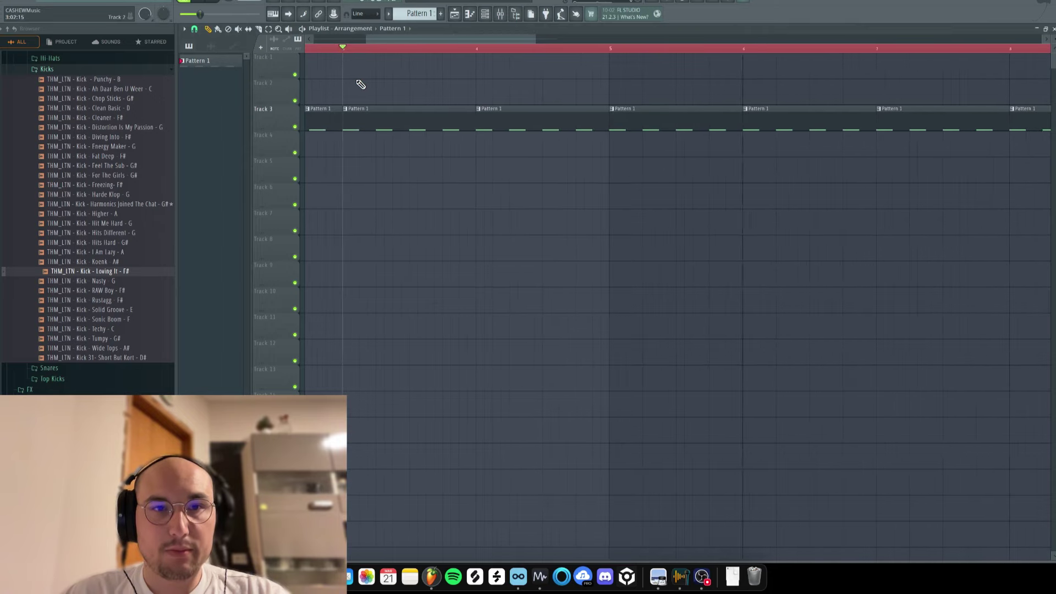
{"action": "left_click", "coordinate": [376, 49]}
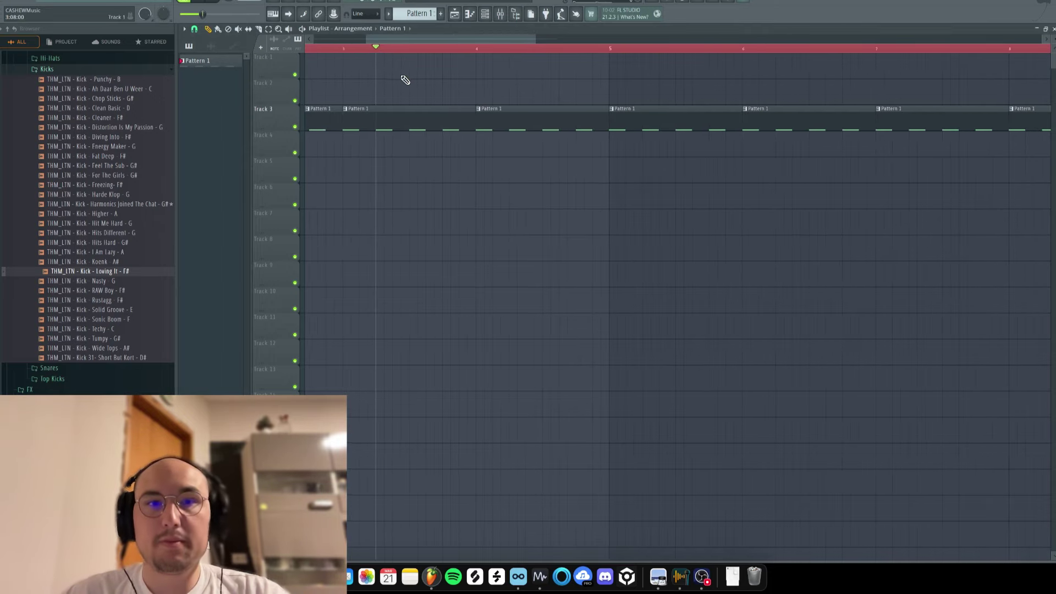
{"action": "scroll", "coordinate": [406, 77], "scroll_direction": "down", "scroll_amount": 5}
{"action": "left_click_drag", "start_coordinate": [377, 51], "coordinate": [290, 55]}
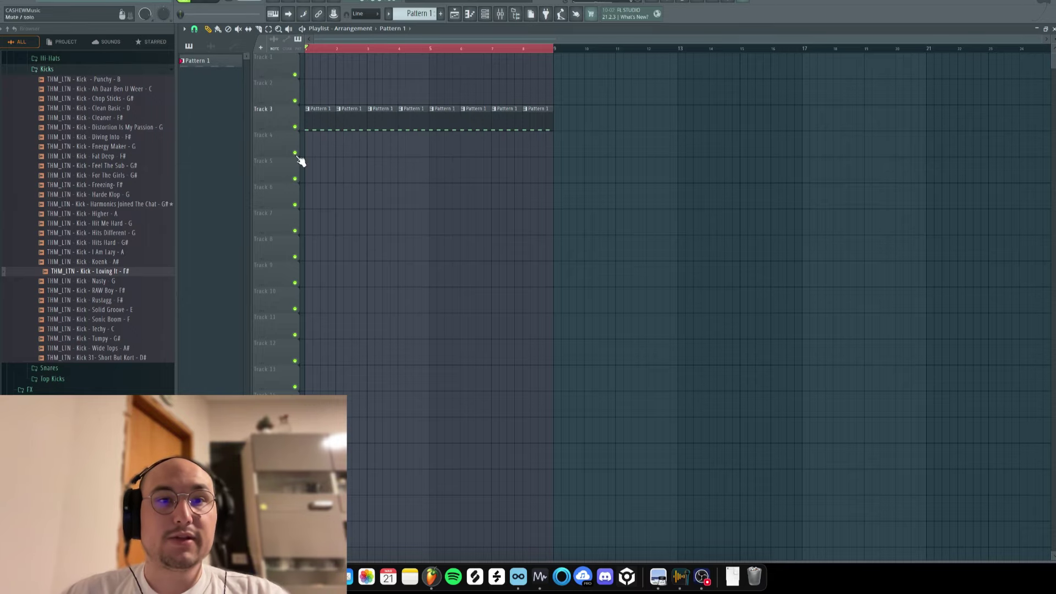
{"action": "scroll", "coordinate": [301, 161], "scroll_direction": "up", "scroll_amount": 3}
{"action": "key", "text": "space"}
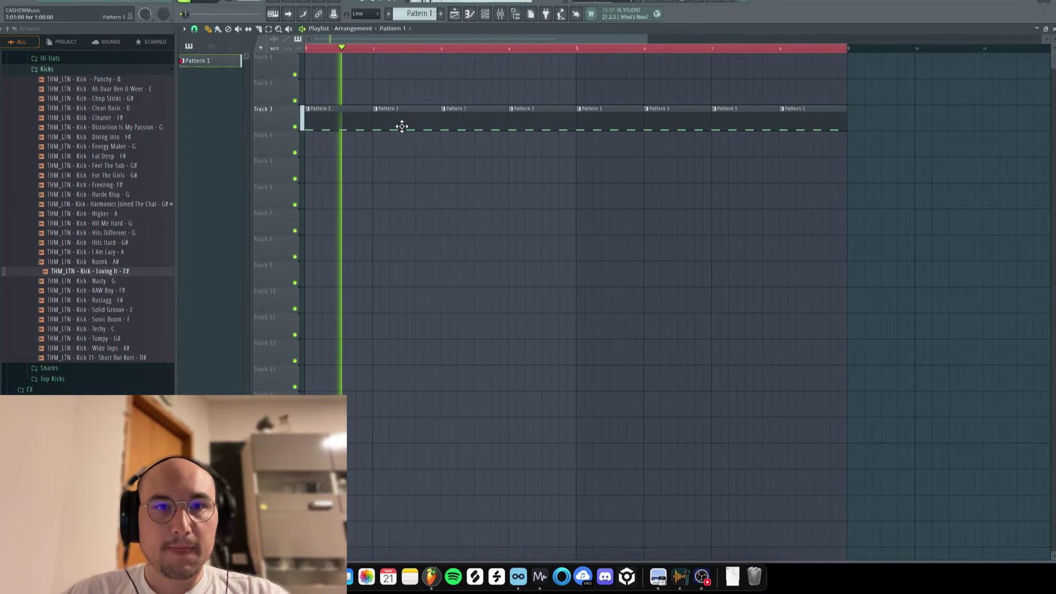
{"action": "double_click", "coordinate": [402, 126]}
{"action": "key", "text": "space"}
{"action": "key", "text": "Escape"}
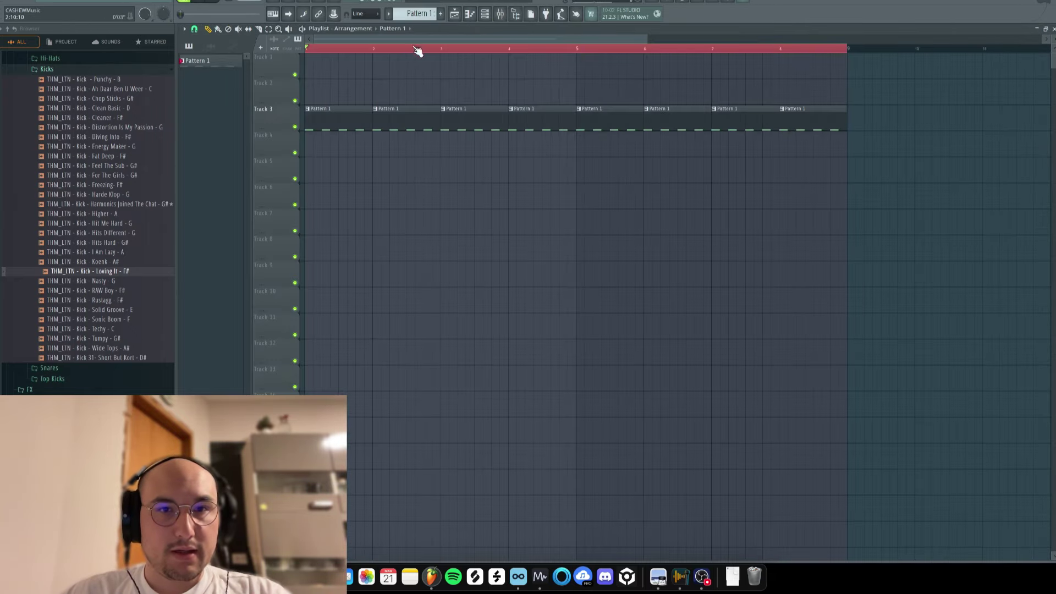
- Create a new empty Pattern 2 and place one clip of it at bar 1 on Track 4
{"action": "left_click", "coordinate": [417, 14]}
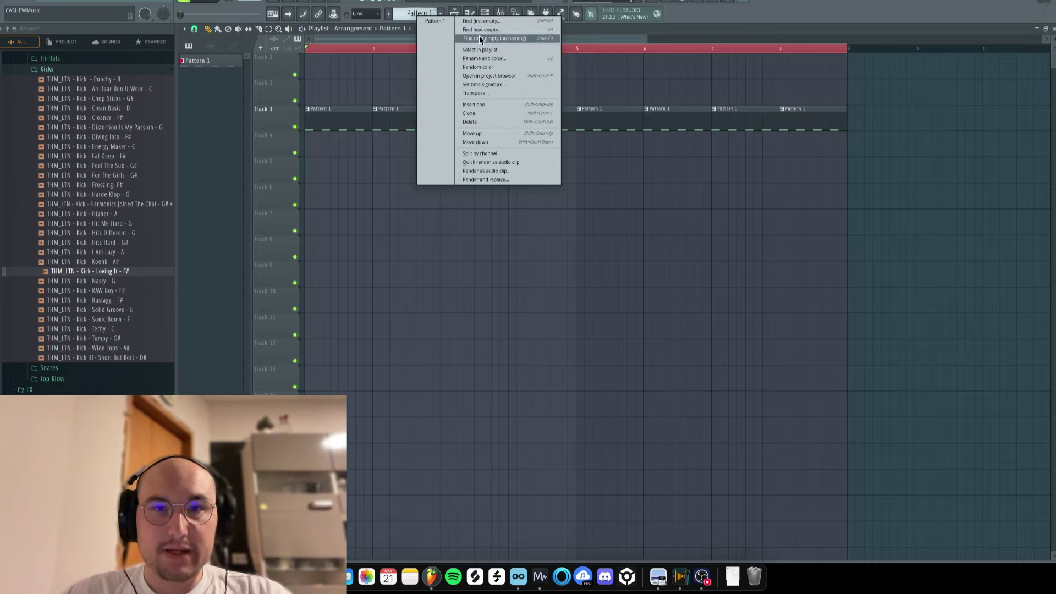
{"action": "left_click", "coordinate": [479, 36]}
{"action": "left_click", "coordinate": [354, 141]}
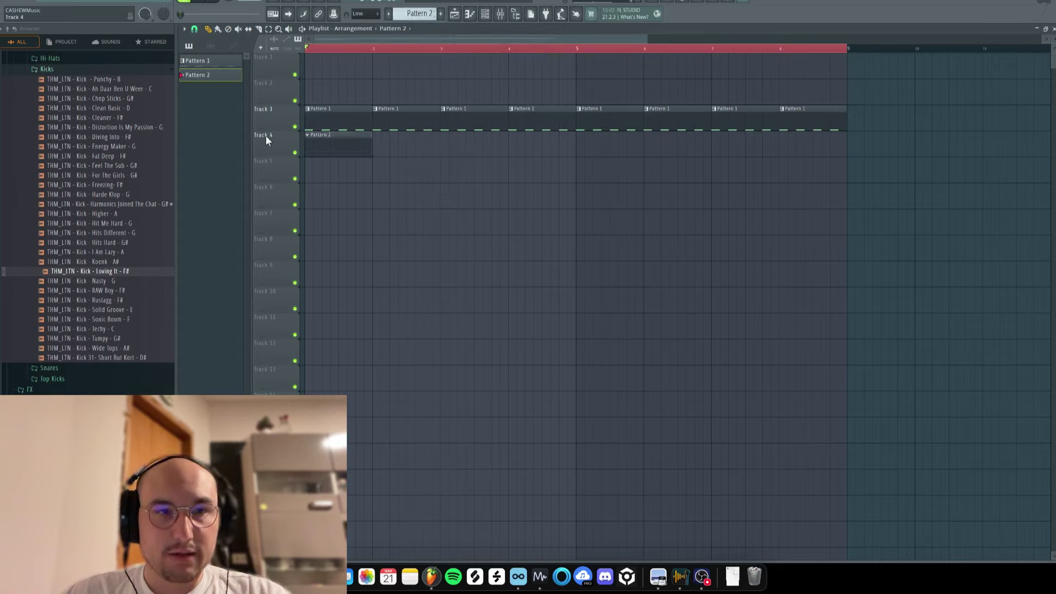
- Browse the Latin Tech House Gold Edition sample pack to its Bass One-Shots folder
{"action": "left_click", "coordinate": [77, 68]}
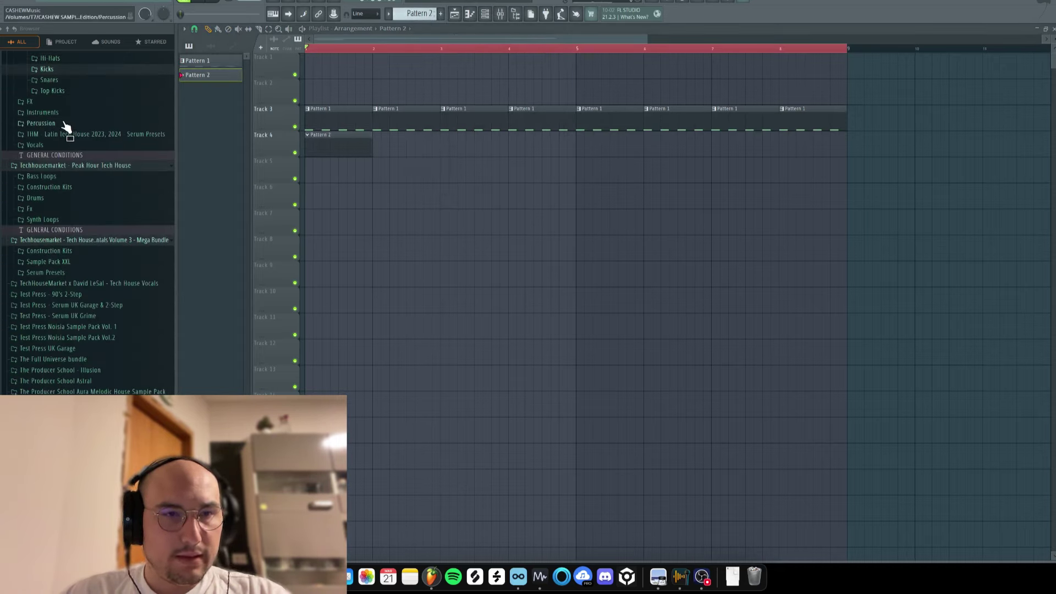
{"action": "left_click", "coordinate": [69, 113]}
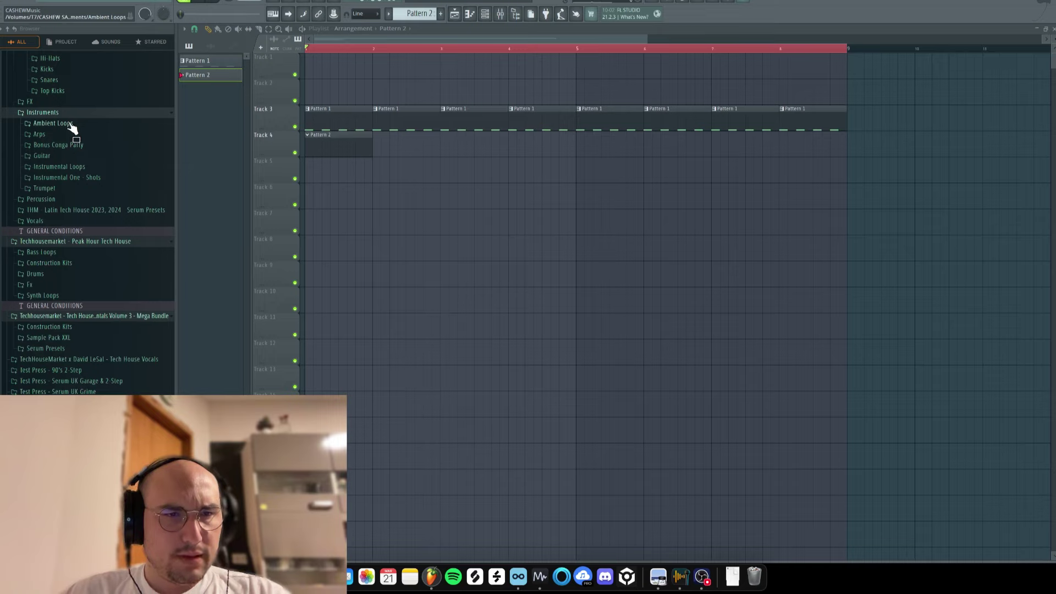
{"action": "scroll", "coordinate": [67, 111], "scroll_direction": "up", "scroll_amount": 3}
{"action": "left_click", "coordinate": [67, 226]}
{"action": "left_click", "coordinate": [48, 108]}
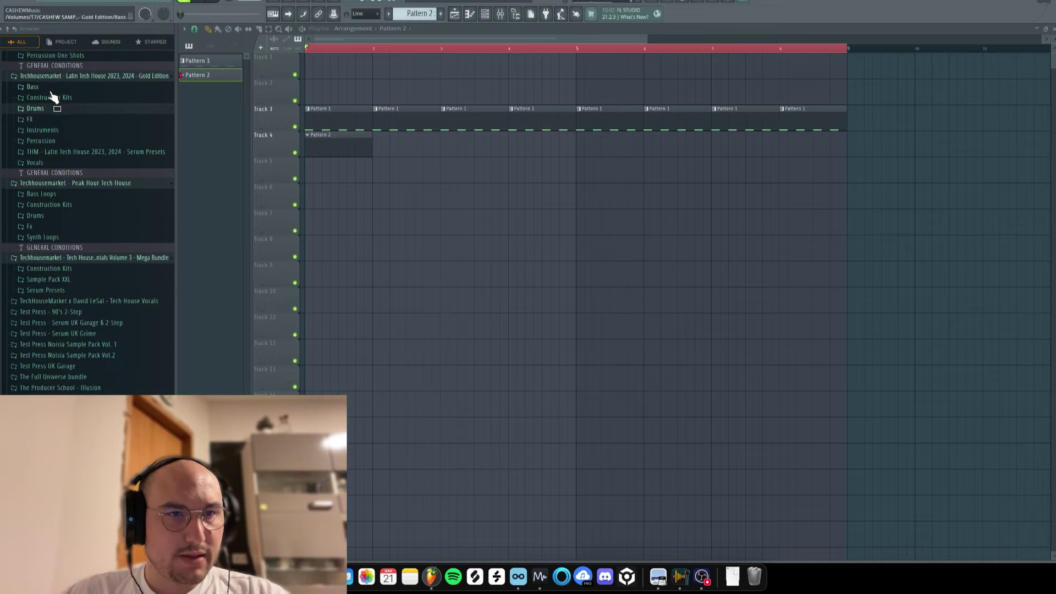
{"action": "left_click", "coordinate": [51, 88]}
{"action": "left_click", "coordinate": [61, 98]}
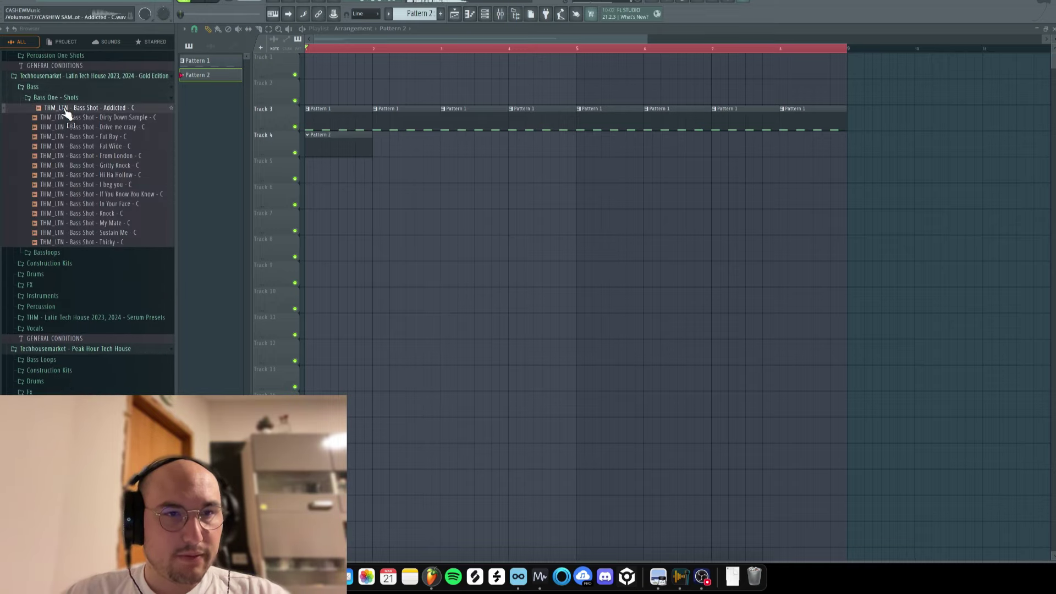
- Audition several bass one-shots, including Fat Boy, Fat Wide, From London, If You Know You Know, My Mate and Sustain Me
{"action": "left_click", "coordinate": [73, 137]}
{"action": "left_click", "coordinate": [75, 146]}
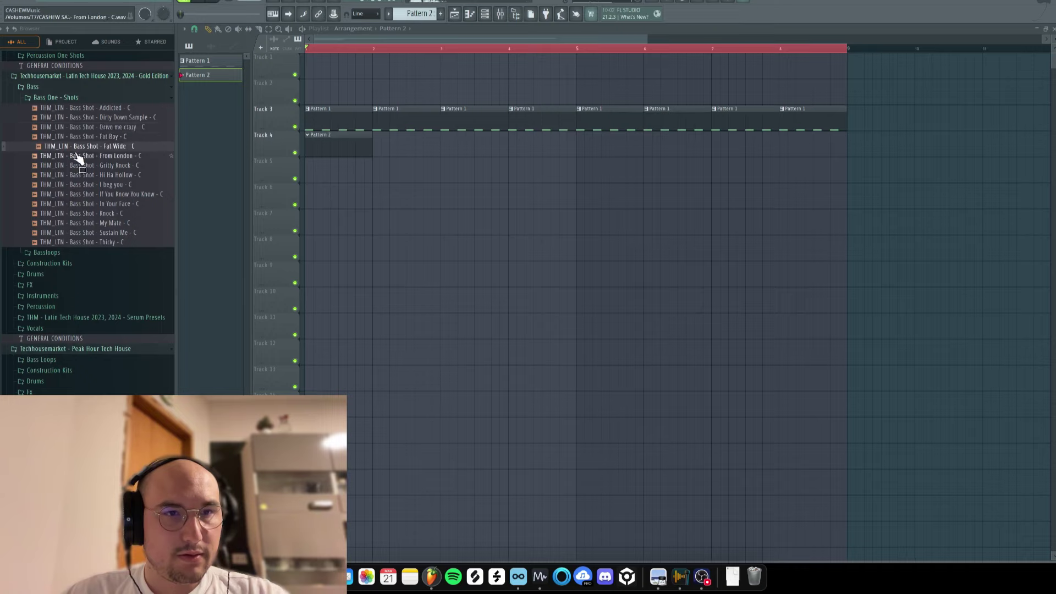
{"action": "left_click", "coordinate": [78, 156]}
{"action": "left_click", "coordinate": [96, 194]}
{"action": "left_click", "coordinate": [105, 224]}
{"action": "left_click", "coordinate": [109, 233]}
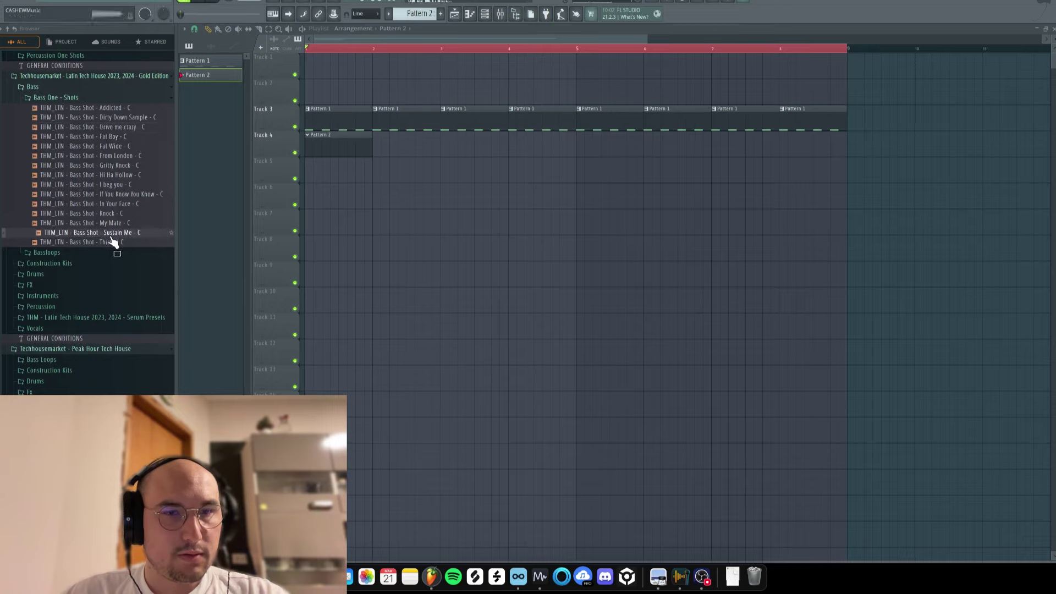
- Open the Bass Loops folder of the Techhousemarket Peak Hour Tech House pack
{"action": "scroll", "coordinate": [105, 165], "scroll_direction": "down", "scroll_amount": 6}
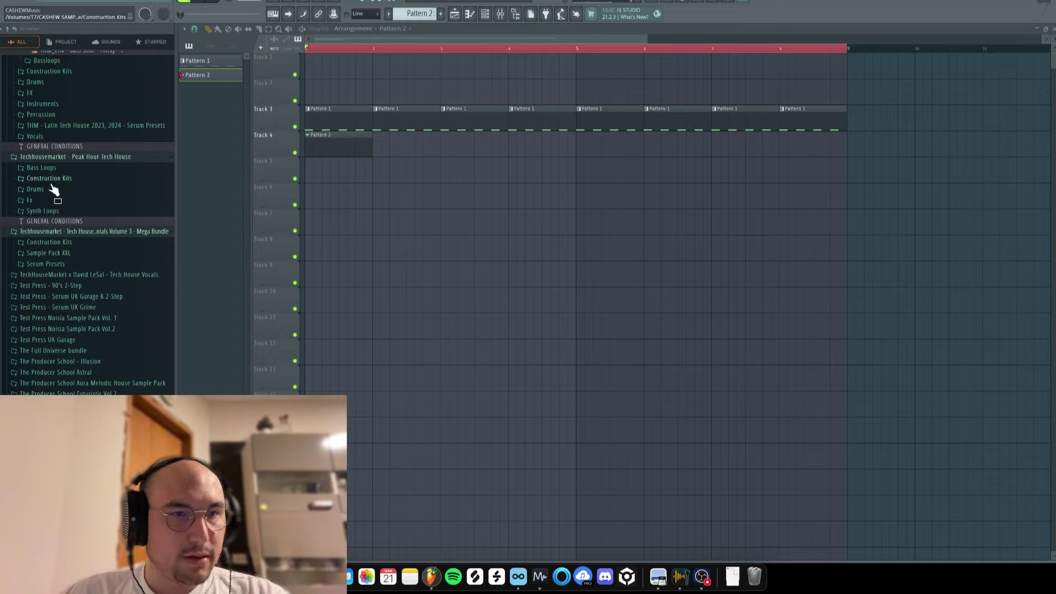
{"action": "left_click", "coordinate": [58, 210]}
{"action": "left_click", "coordinate": [65, 212]}
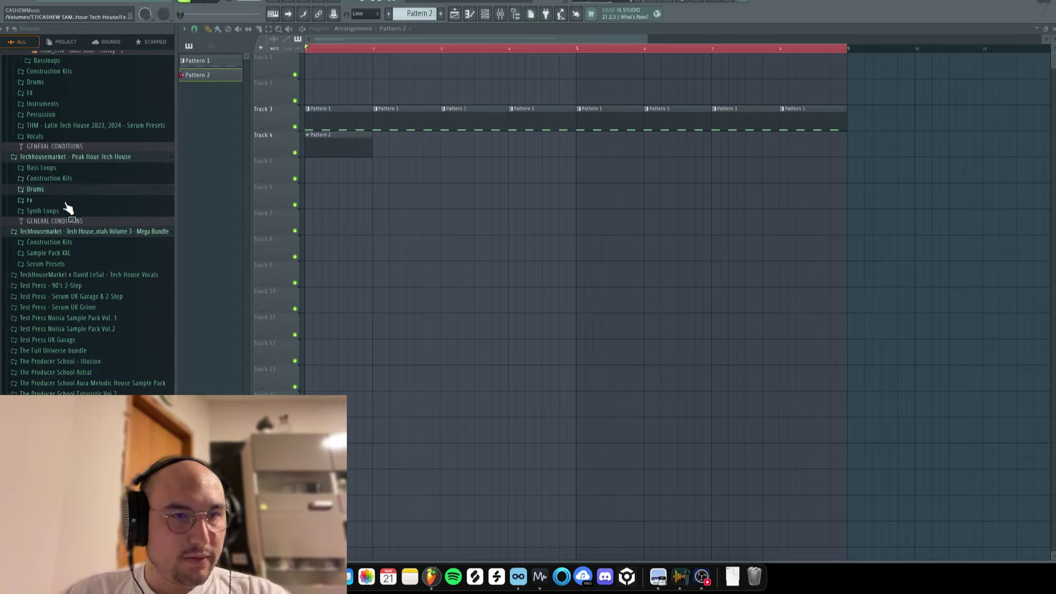
{"action": "left_click", "coordinate": [64, 211]}
{"action": "left_click", "coordinate": [69, 194]}
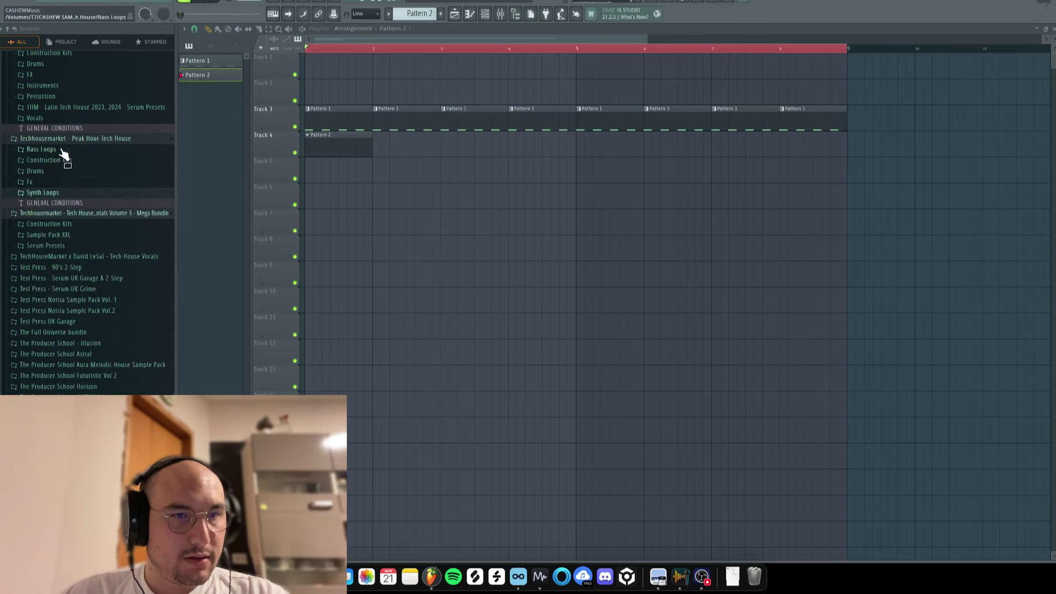
{"action": "left_click", "coordinate": [63, 150]}
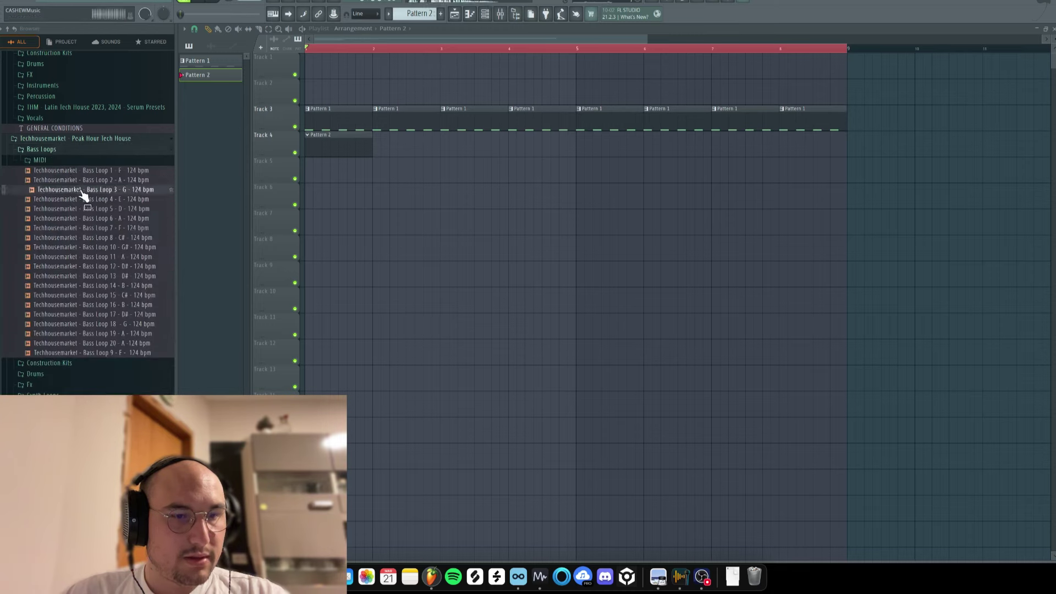
- Audition the 124 bpm bass loops from Bass Loop 6 through Bass Loop 13, ending on Bass Loop 11 - A
{"action": "left_click", "coordinate": [89, 219]}
{"action": "left_click", "coordinate": [88, 229]}
{"action": "left_click", "coordinate": [89, 237]}
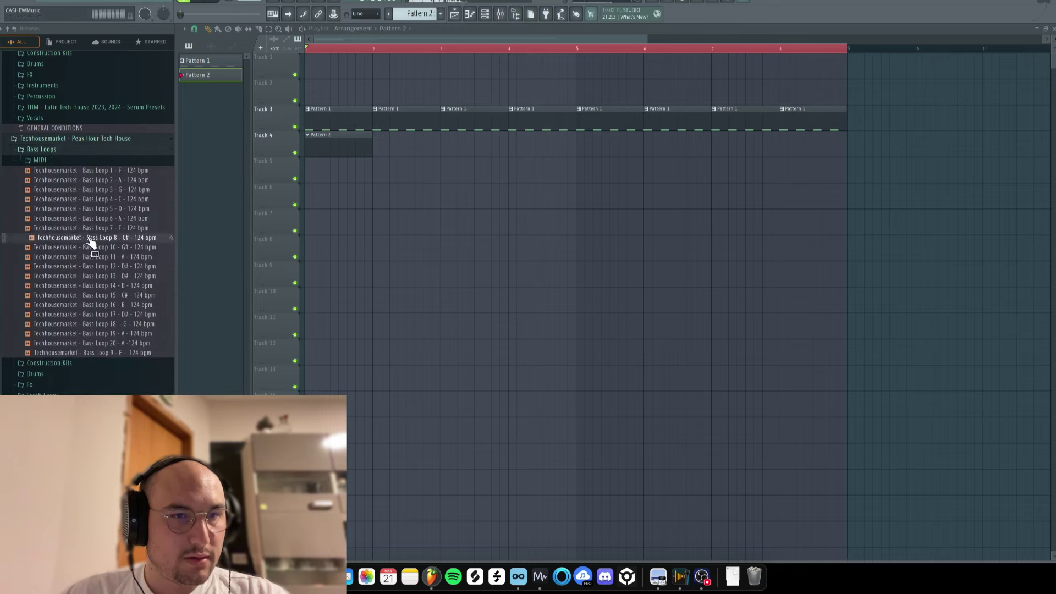
{"action": "left_click", "coordinate": [96, 247]}
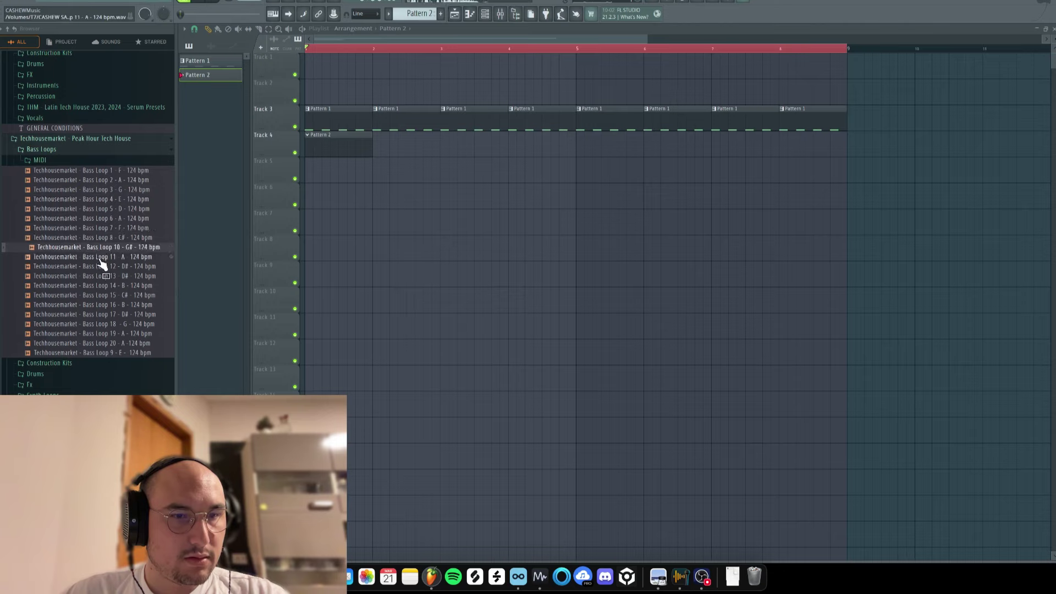
{"action": "left_click", "coordinate": [98, 257]}
{"action": "left_click", "coordinate": [99, 276]}
{"action": "left_click", "coordinate": [103, 266]}
{"action": "left_click", "coordinate": [107, 258]}
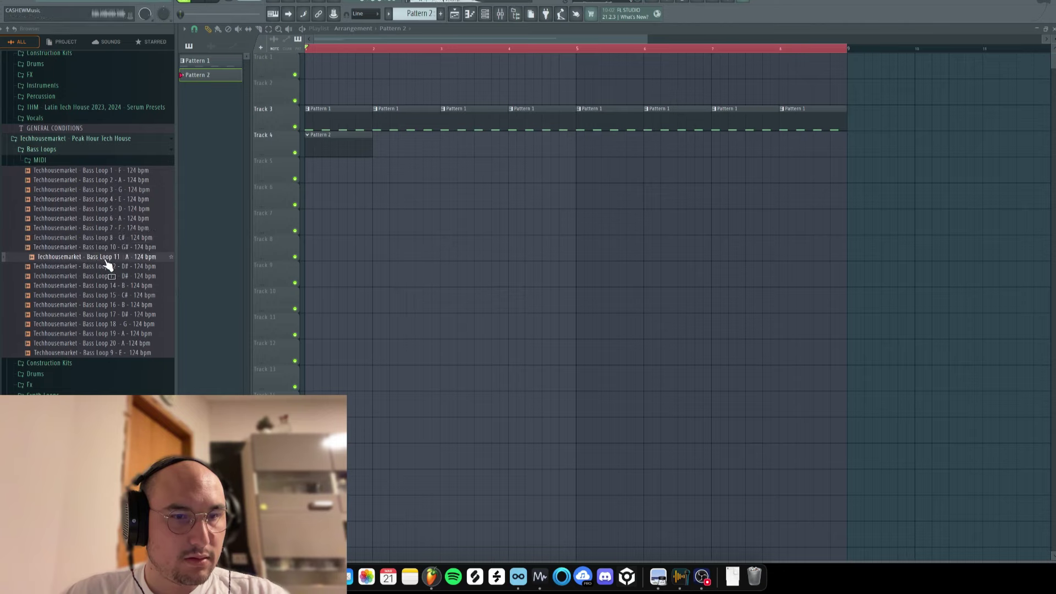
- Load Bass Loop 11 - A - 124 bpm into a new channel and shorten the sample to a 4% end offset
{"action": "right_click", "coordinate": [102, 257]}
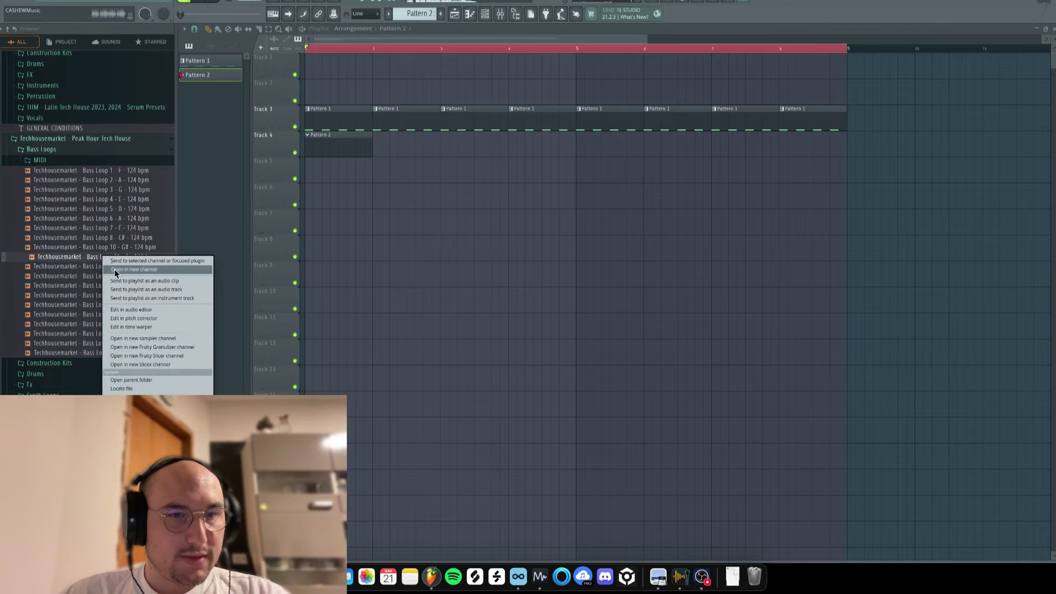
{"action": "left_click", "coordinate": [114, 269]}
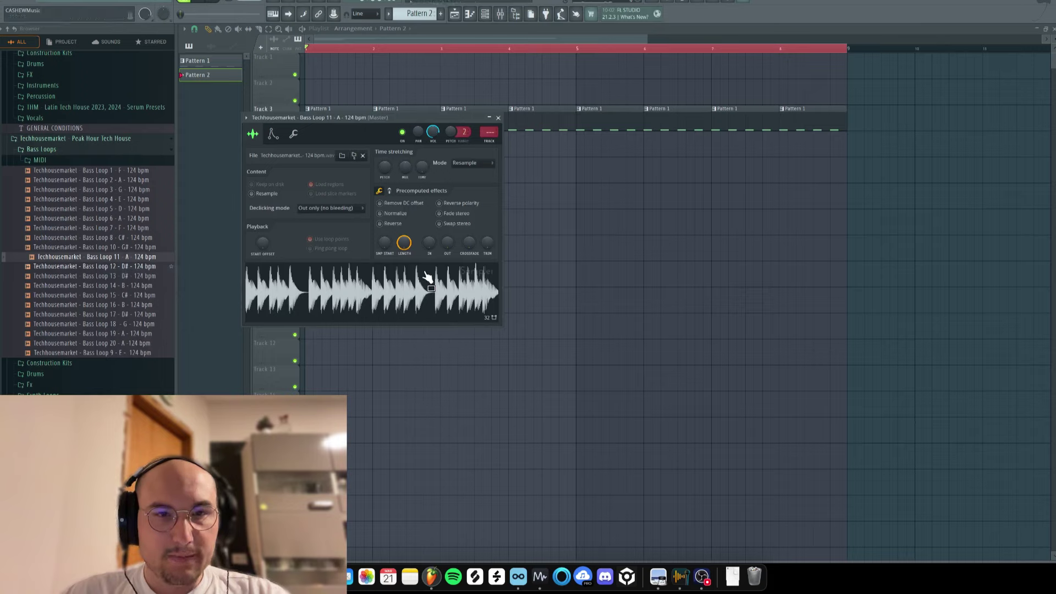
{"action": "left_click_drag", "start_coordinate": [404, 242], "coordinate": [403, 278]}
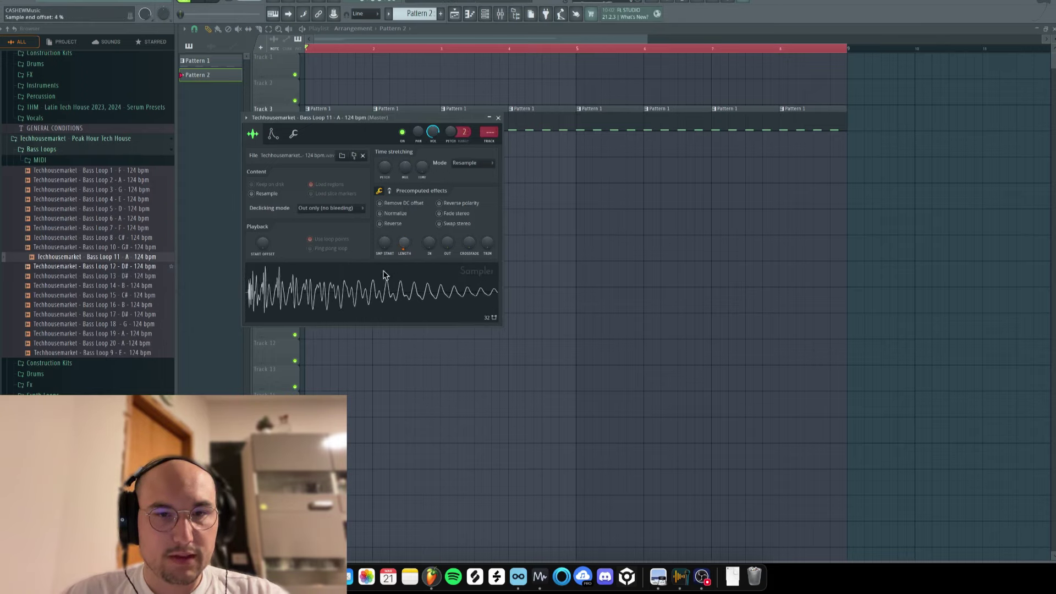
- Enable the bass sampler's volume envelope with minimum attack, decay, sustain and release and the hold time at maximum
{"action": "left_click", "coordinate": [272, 134]}
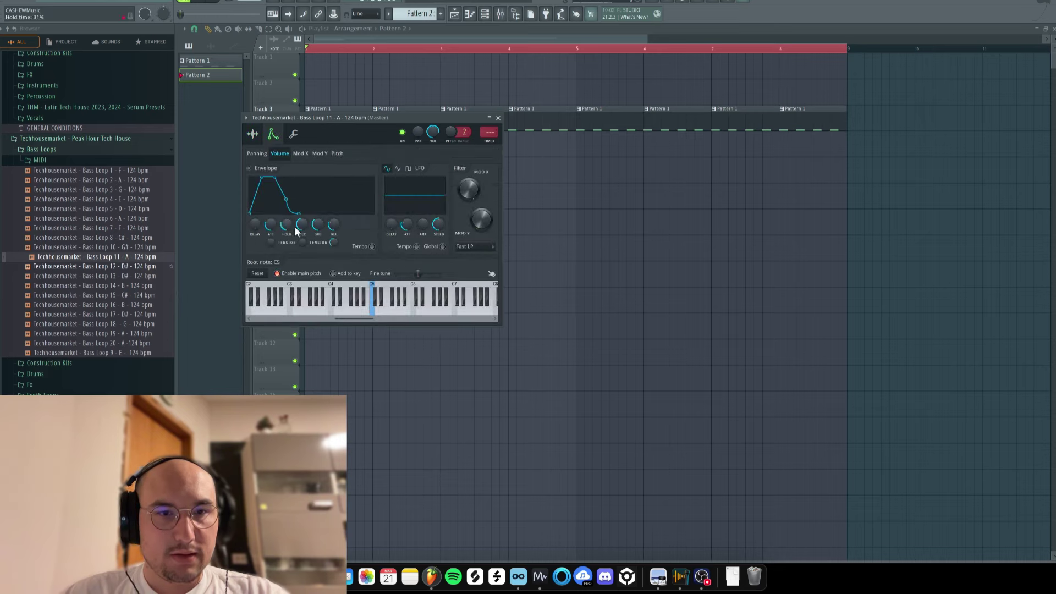
{"action": "left_click_drag", "start_coordinate": [270, 225], "coordinate": [270, 242]}
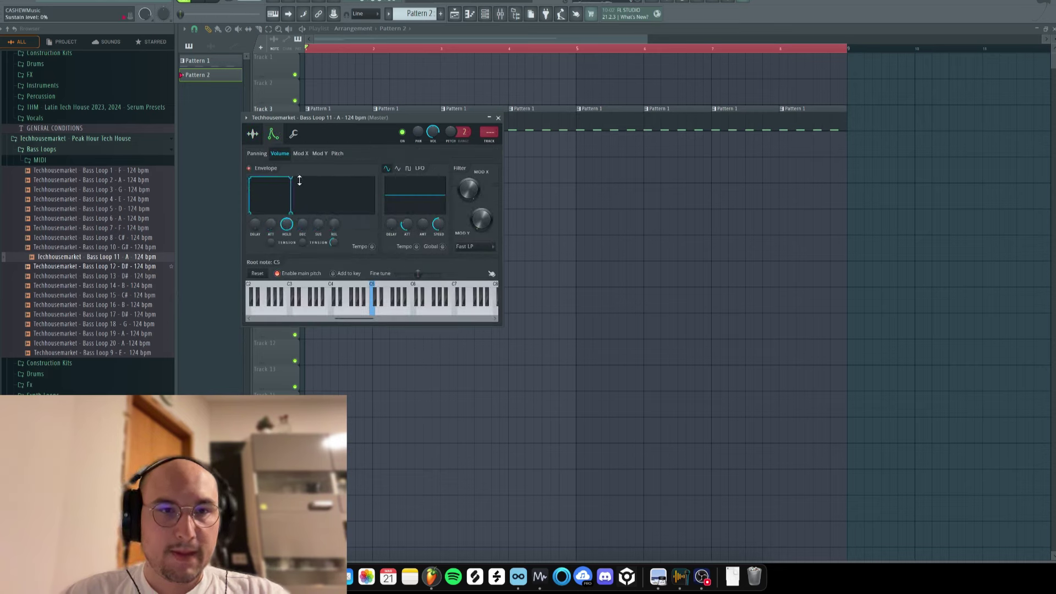
{"action": "left_click", "coordinate": [253, 134]}
- Test the bass sample on the sampler's keyboard around A5 and close the channel window
{"action": "left_click", "coordinate": [293, 134]}
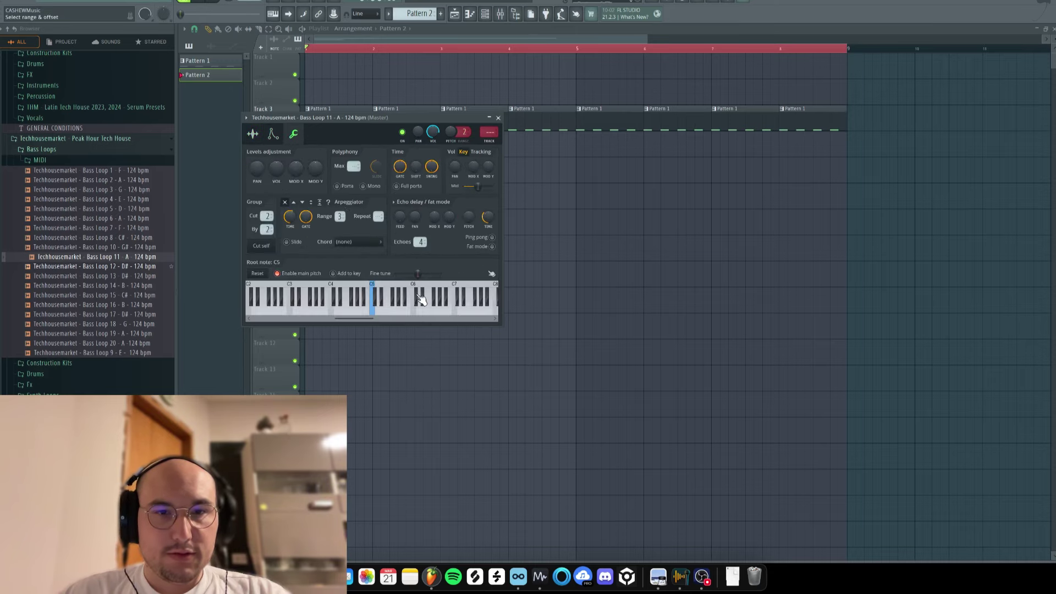
{"action": "left_click_drag", "start_coordinate": [394, 308], "coordinate": [402, 308]}
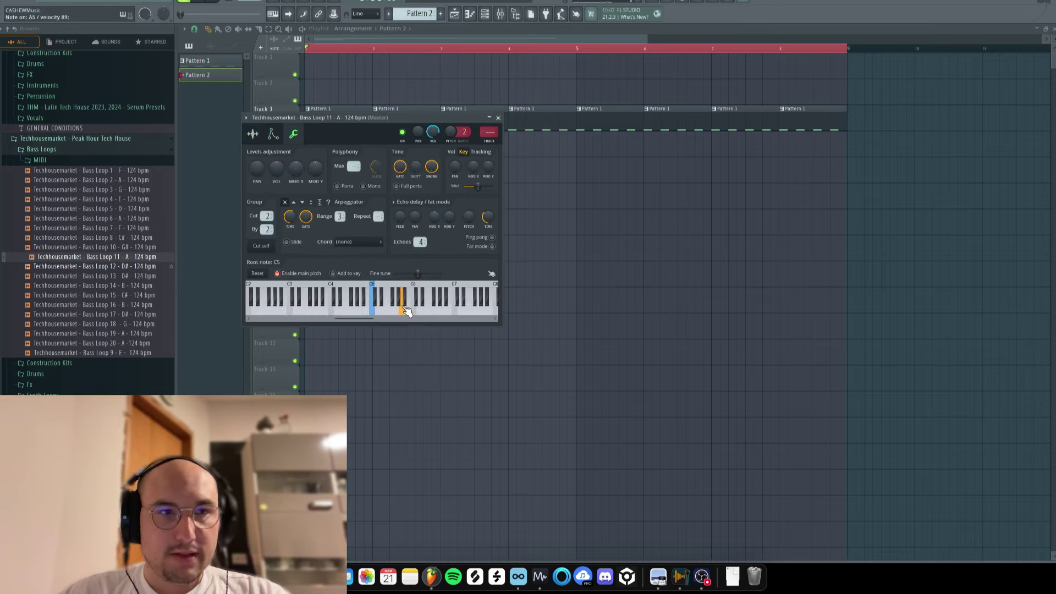
{"action": "key", "text": "Escape"}
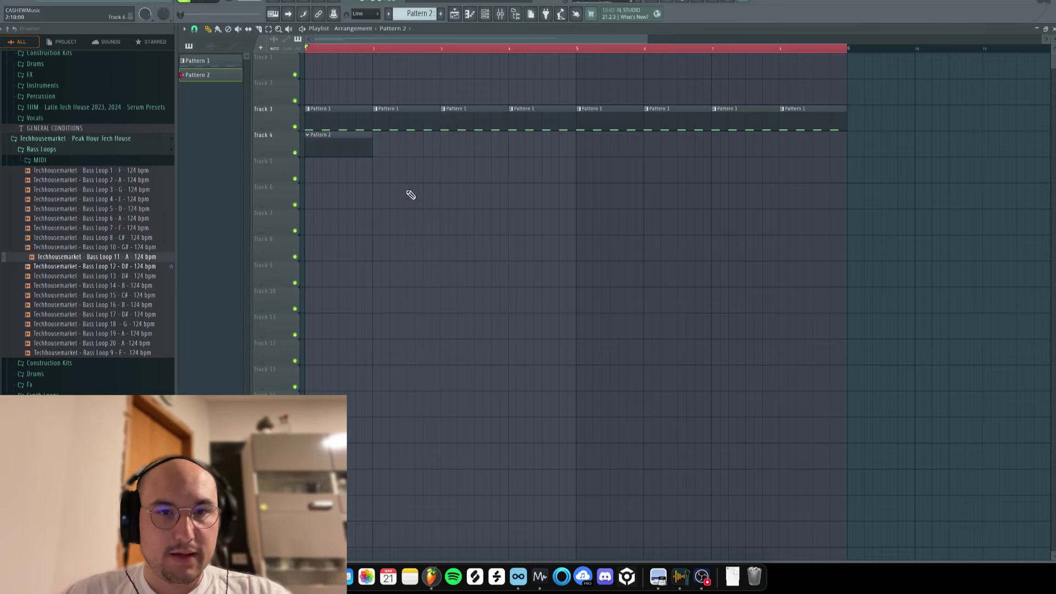
- Draw five two-step E5 bass notes in Pattern 2's piano roll, at steps 1, 4, 7, 11 and 15 of bar 1
{"action": "double_click", "coordinate": [361, 147]}
{"action": "right_click", "coordinate": [688, 118]}
{"action": "left_click", "coordinate": [699, 120]}
{"action": "left_click_drag", "start_coordinate": [301, 164], "coordinate": [219, 181]}
{"action": "left_click_drag", "start_coordinate": [240, 112], "coordinate": [217, 86]}
{"action": "scroll", "coordinate": [244, 86], "scroll_direction": "down", "scroll_amount": 3}
{"action": "left_click", "coordinate": [247, 86]}
{"action": "left_click", "coordinate": [279, 86]}
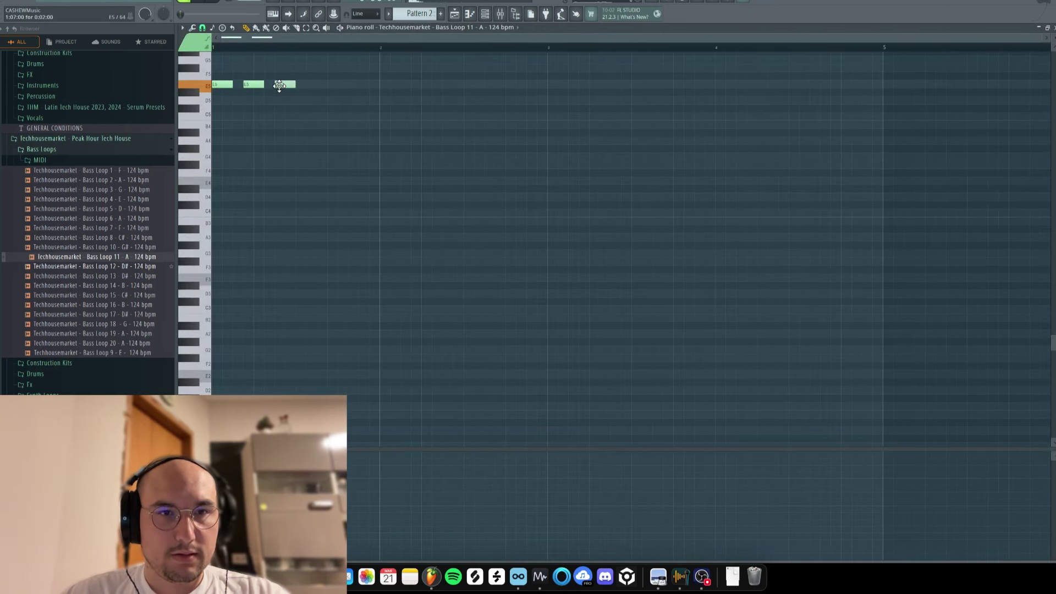
{"action": "left_click", "coordinate": [311, 86]}
{"action": "left_click", "coordinate": [343, 85]}
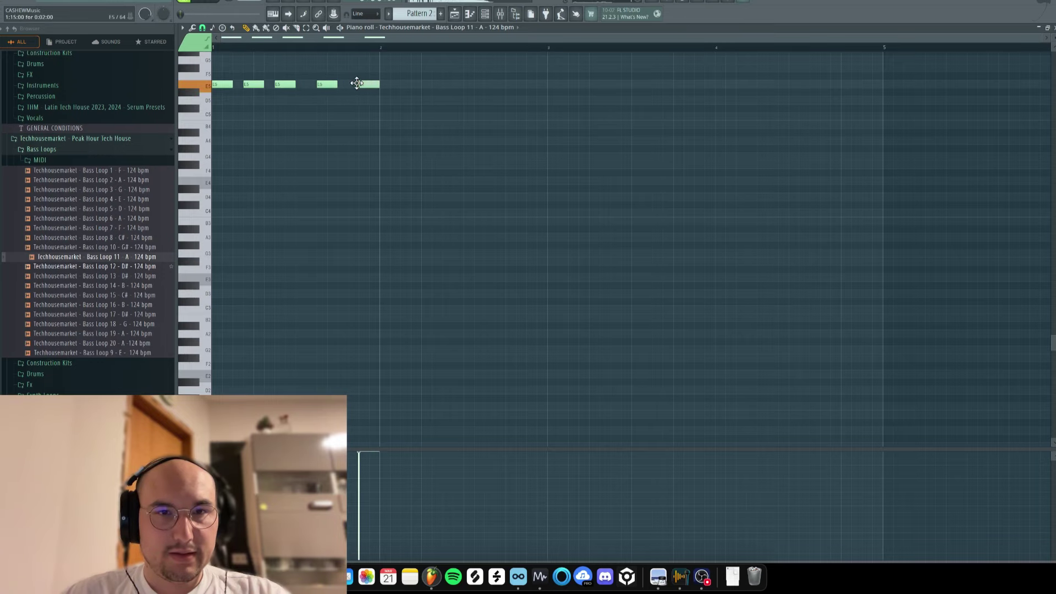
- Place Pattern 2 clips at bars 2, 3 and 4 on Track 4 while playing the arrangement from bar 1
{"action": "key", "text": "F5"}
{"action": "key", "text": "F6"}
{"action": "key", "text": "space"}
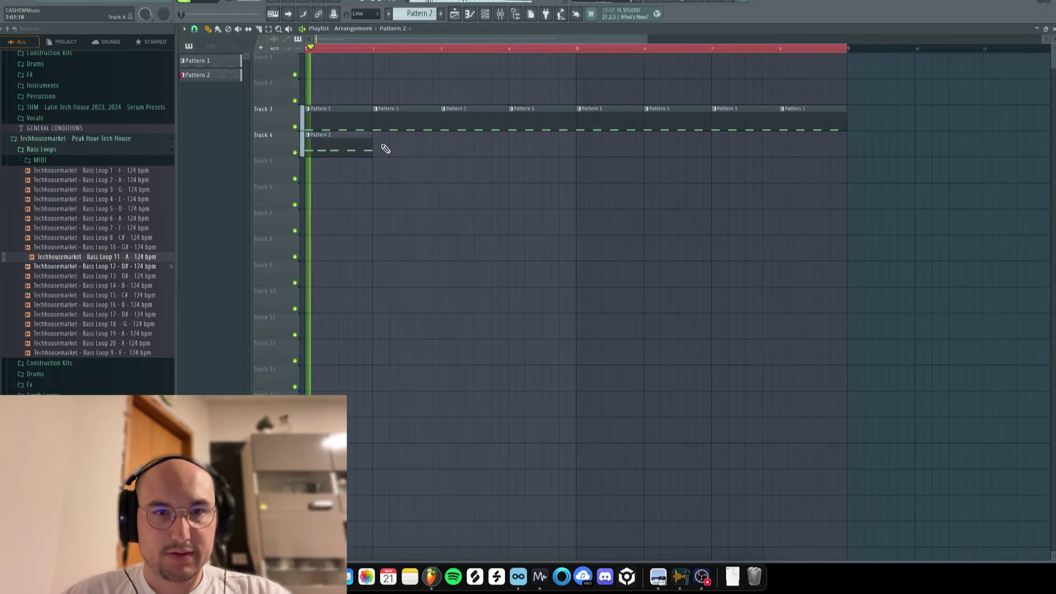
{"action": "left_click", "coordinate": [381, 146]}
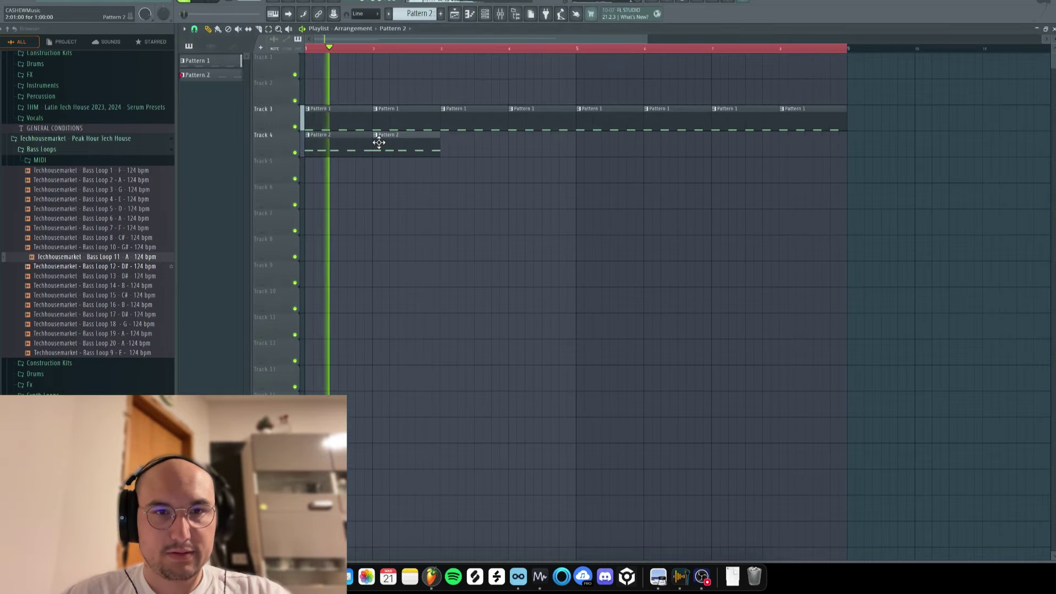
{"action": "left_click", "coordinate": [443, 148]}
{"action": "left_click", "coordinate": [518, 149]}
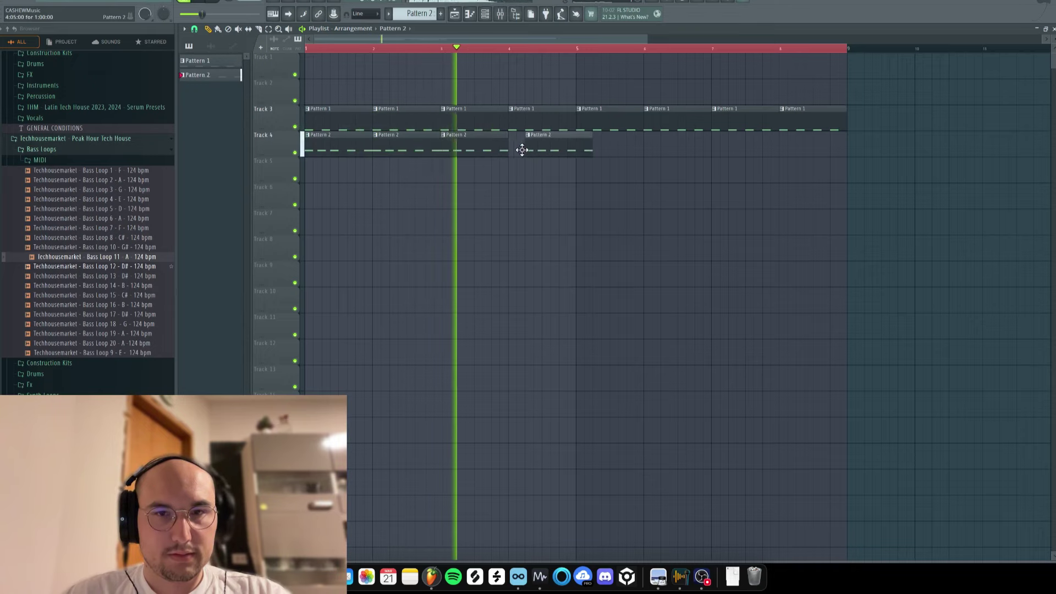
{"action": "left_click", "coordinate": [513, 135]}
{"action": "left_click", "coordinate": [648, 160]}
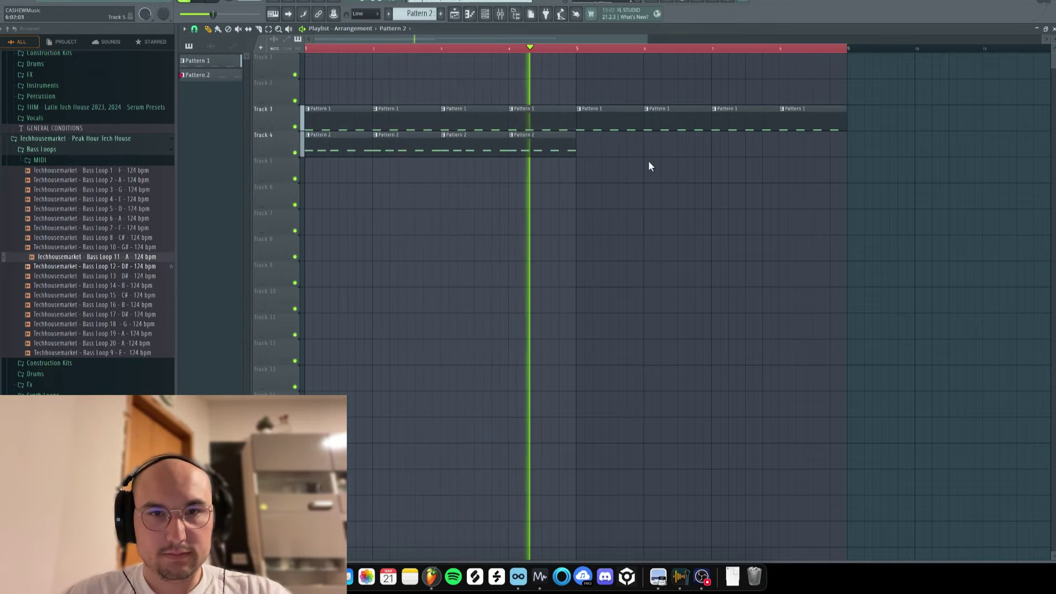
{"action": "key", "text": "space"}
- Merge the first two Pattern 2 clips on Track 4 into one two-bar pattern clip
{"action": "left_click_drag", "start_coordinate": [344, 138], "coordinate": [407, 149]}
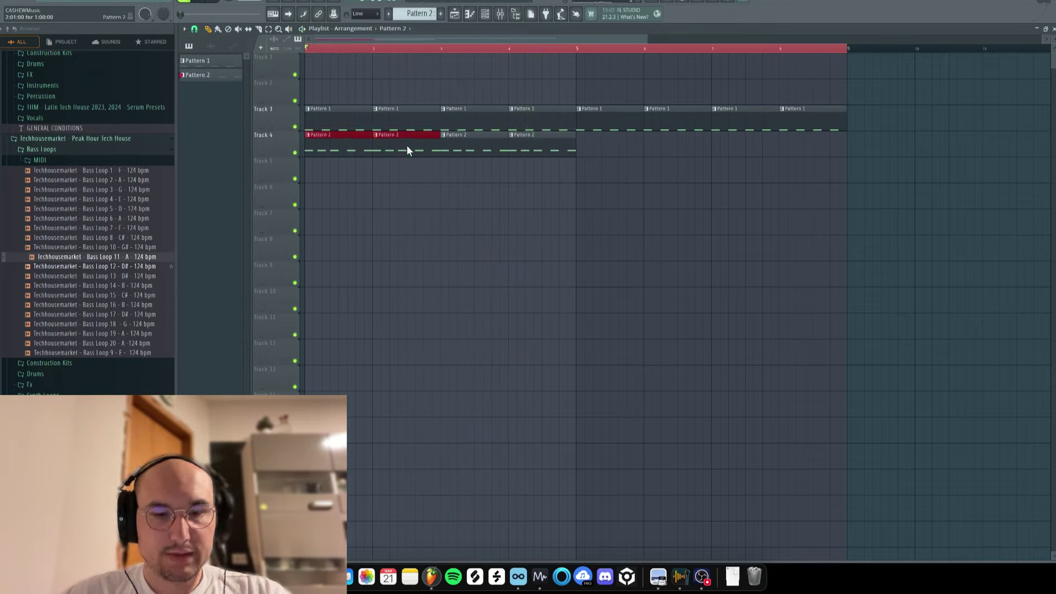
{"action": "left_click", "coordinate": [455, 156], "text": "super"}
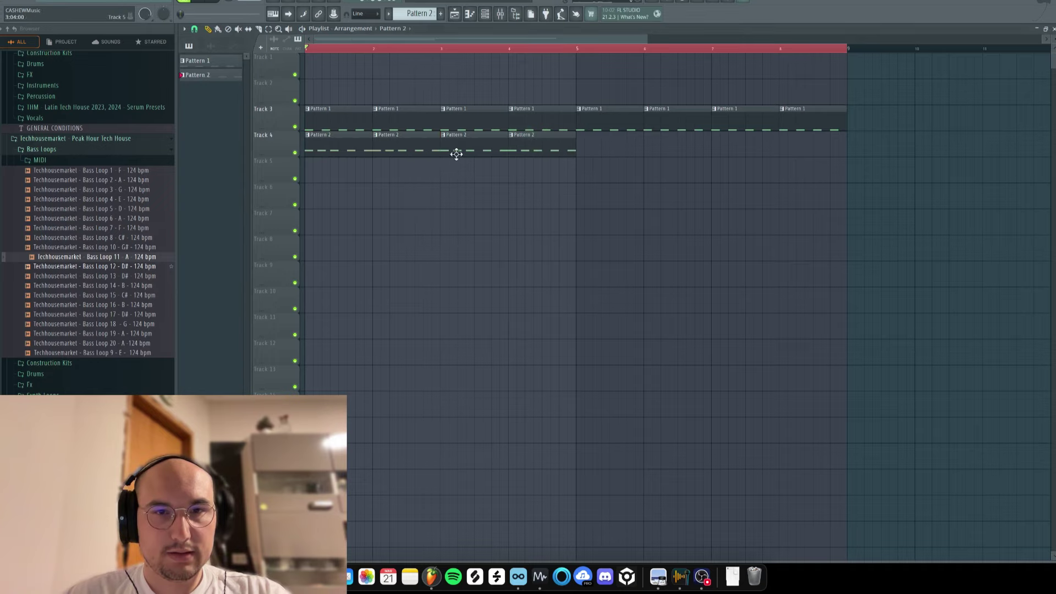
{"action": "left_click_drag", "start_coordinate": [413, 145], "coordinate": [273, 147]}
{"action": "key", "text": "super+g"}
- Delete the Pattern 2 clips at bars 3 and 4 and put a copy of the merged two-bar clip there
{"action": "right_click", "coordinate": [483, 144]}
{"action": "right_click", "coordinate": [536, 145]}
{"action": "mouse_move", "coordinate": [384, 133]}
{"action": "left_mouse_down"}
{"action": "mouse_move", "coordinate": [360, 153]}
{"action": "mouse_move", "coordinate": [540, 147]}
{"action": "left_mouse_up"}
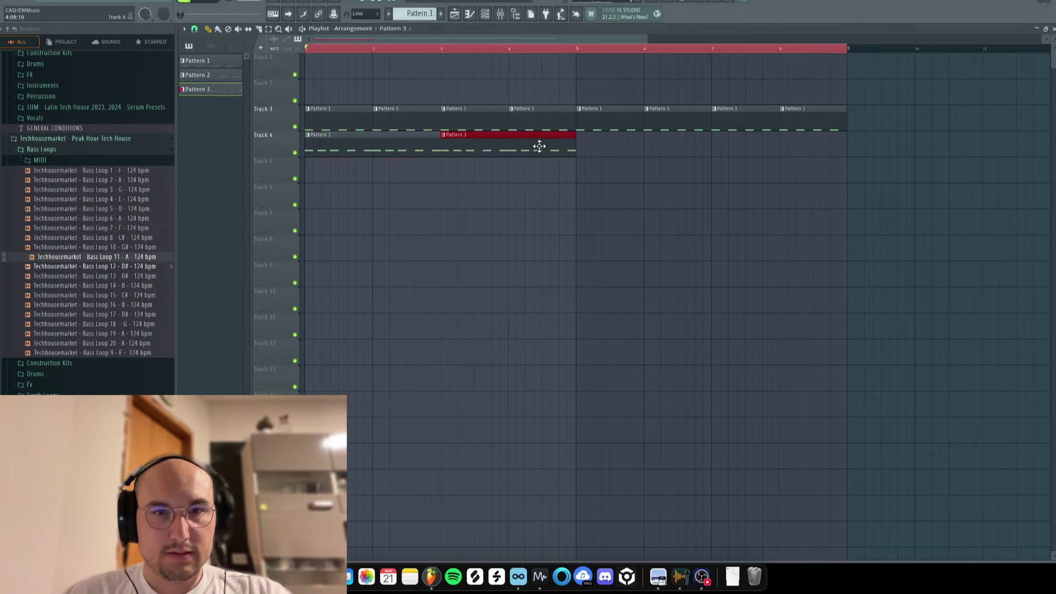
{"action": "left_click", "coordinate": [540, 162], "text": "super"}
- Make the second two-bar bass clip, at bar 3 on Track 4, unique
{"action": "double_click", "coordinate": [539, 156]}
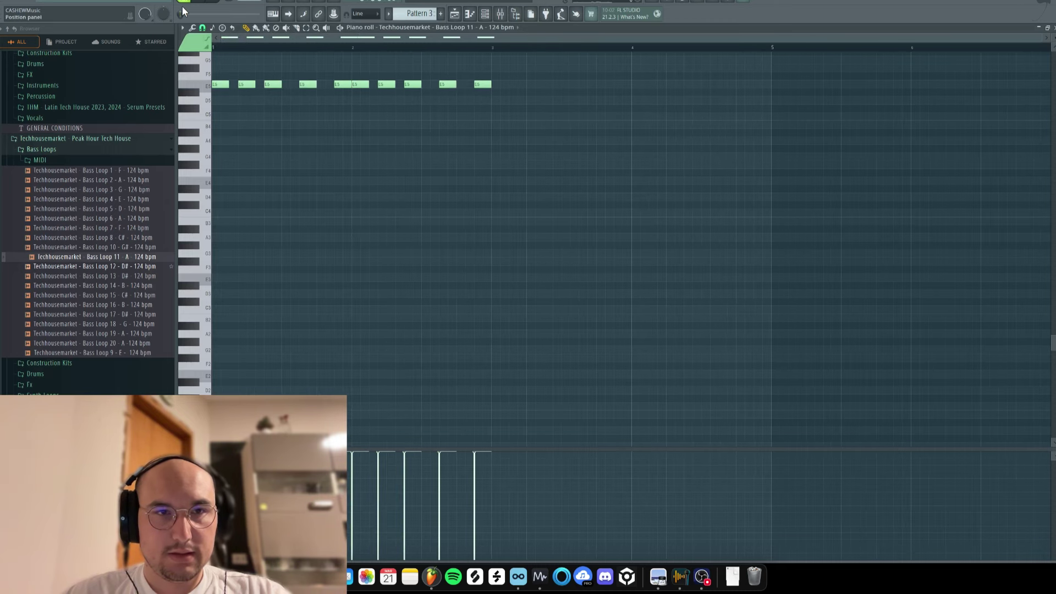
{"action": "key", "text": "F5"}
{"action": "left_click", "coordinate": [447, 139]}
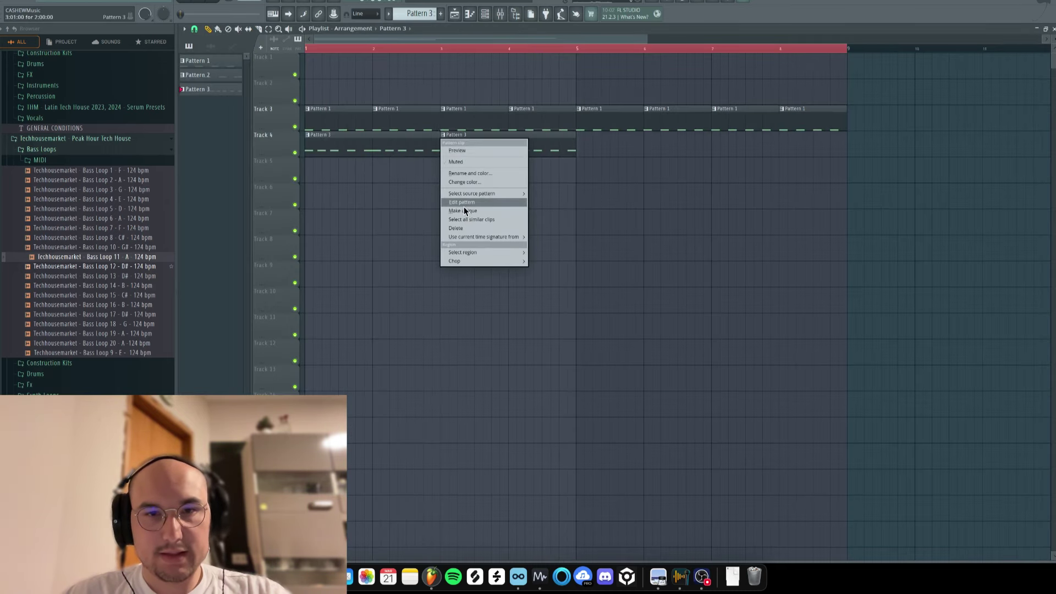
{"action": "left_click", "coordinate": [467, 216]}
- Vary the end of Pattern 4's bass line by raising the last note well above the rest and the two before it slightly
{"action": "double_click", "coordinate": [546, 146]}
{"action": "key", "text": "super+b"}
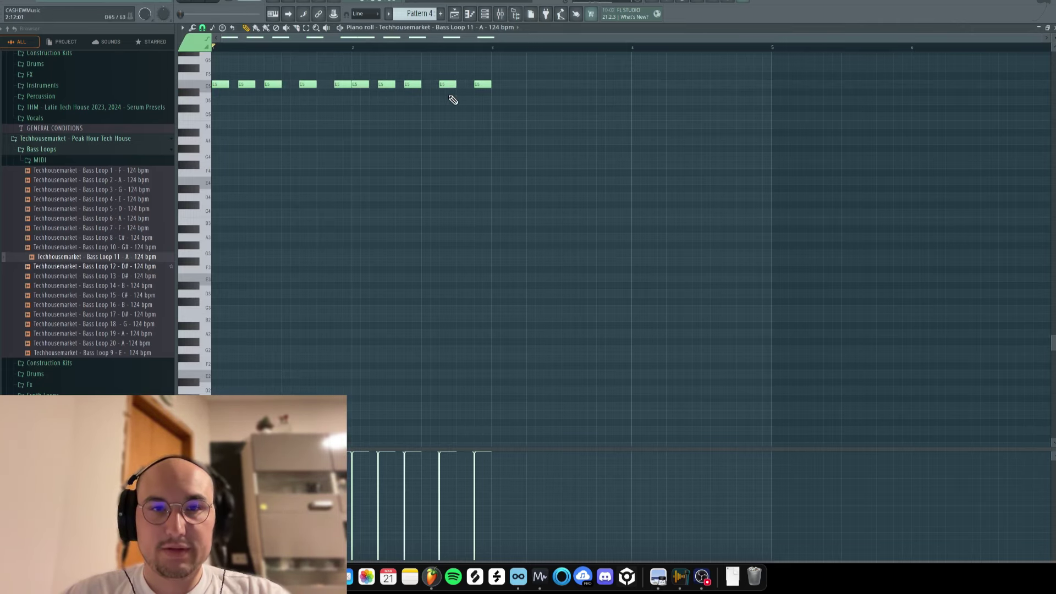
{"action": "scroll", "coordinate": [448, 110], "scroll_direction": "up", "scroll_amount": 4}
{"action": "left_click_drag", "start_coordinate": [480, 203], "coordinate": [480, 142]}
{"action": "left_click_drag", "start_coordinate": [442, 203], "coordinate": [415, 198]}
- Play the arrangement from bar 1 to listen to the varied bass line with the kick
{"action": "key", "text": "F5"}
{"action": "key", "text": "l"}
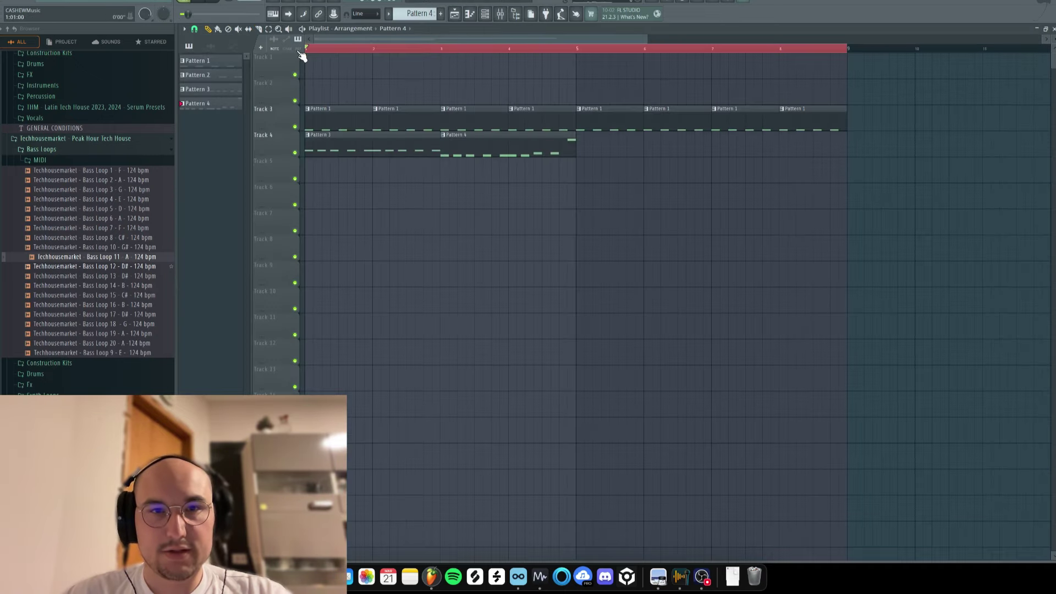
{"action": "key", "text": "space"}
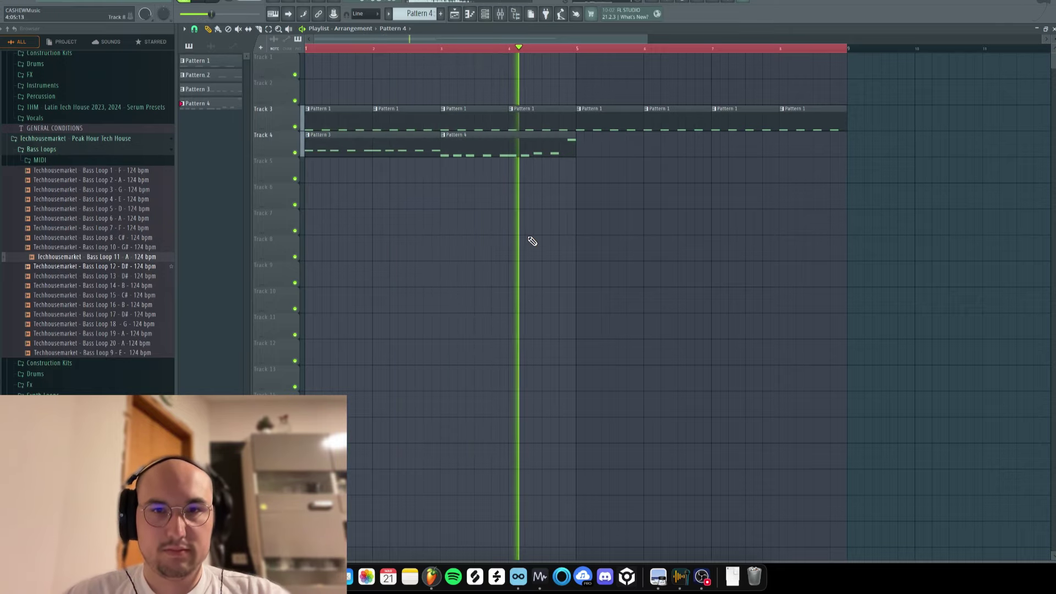
- Repeat the four-bar bass line across bars 5 to 8 on Track 4
{"action": "key", "text": "space"}
{"action": "left_click_drag", "start_coordinate": [605, 168], "coordinate": [654, 165]}
{"action": "right_click", "coordinate": [621, 208]}
- Route the bass loop channel to mixer insert 2
{"action": "double_click", "coordinate": [414, 121]}
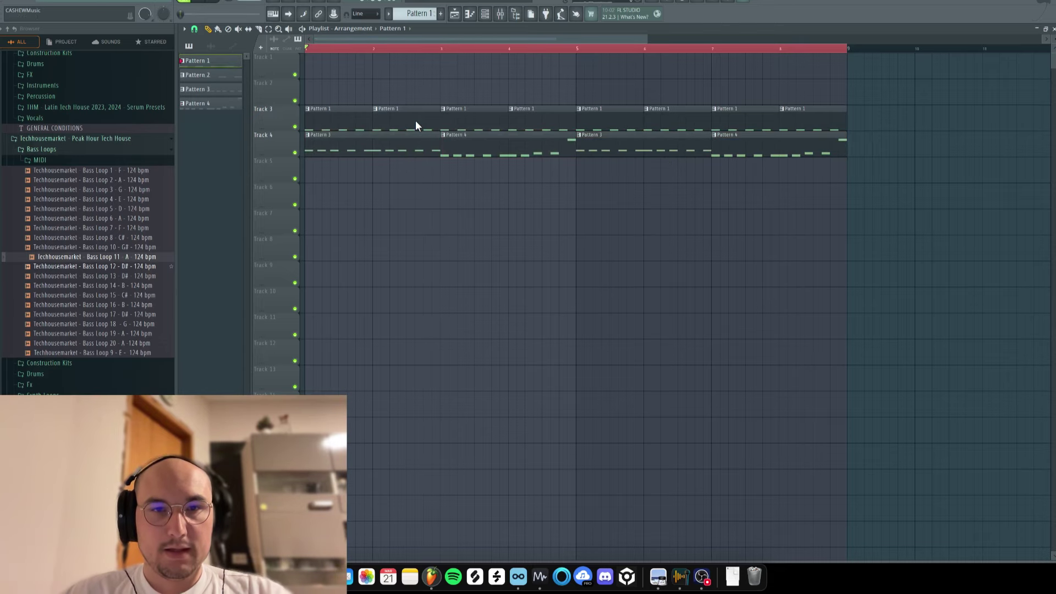
{"action": "left_click", "coordinate": [501, 13]}
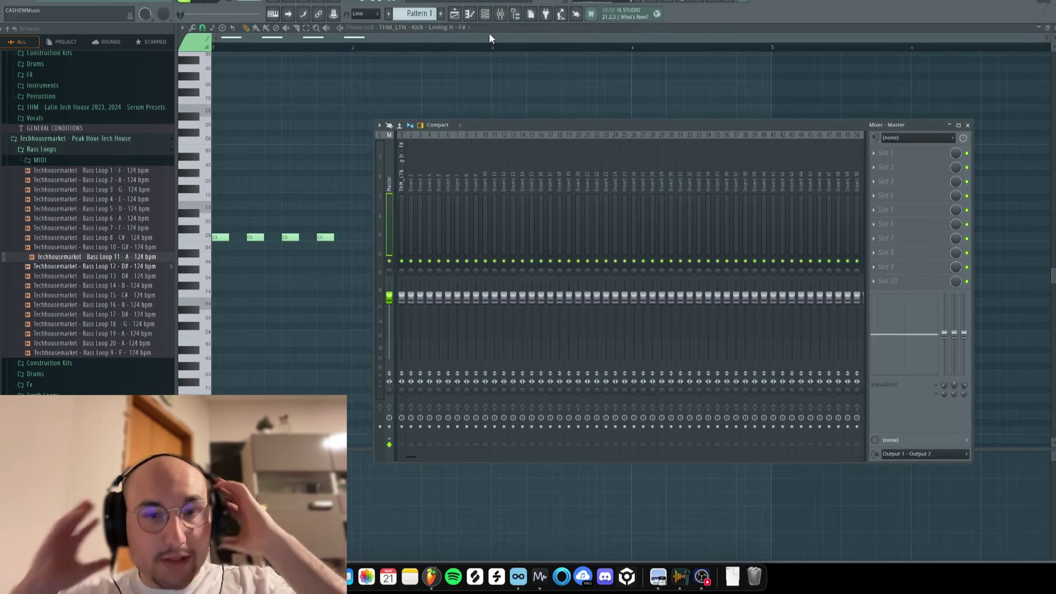
{"action": "key", "text": "F9"}
{"action": "left_click", "coordinate": [488, 16]}
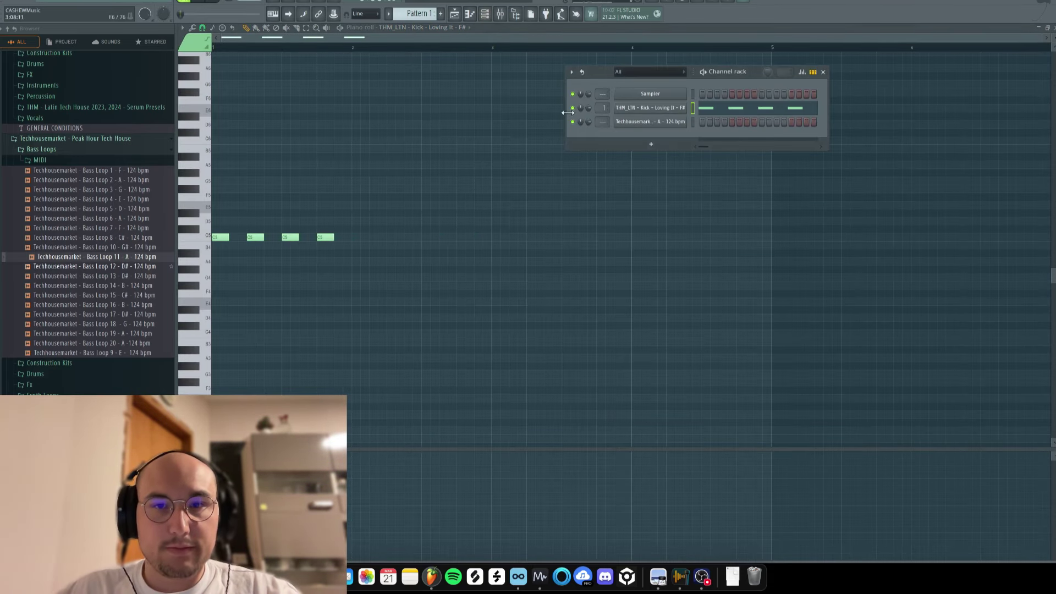
{"action": "left_click", "coordinate": [627, 121]}
{"action": "key", "text": "F9"}
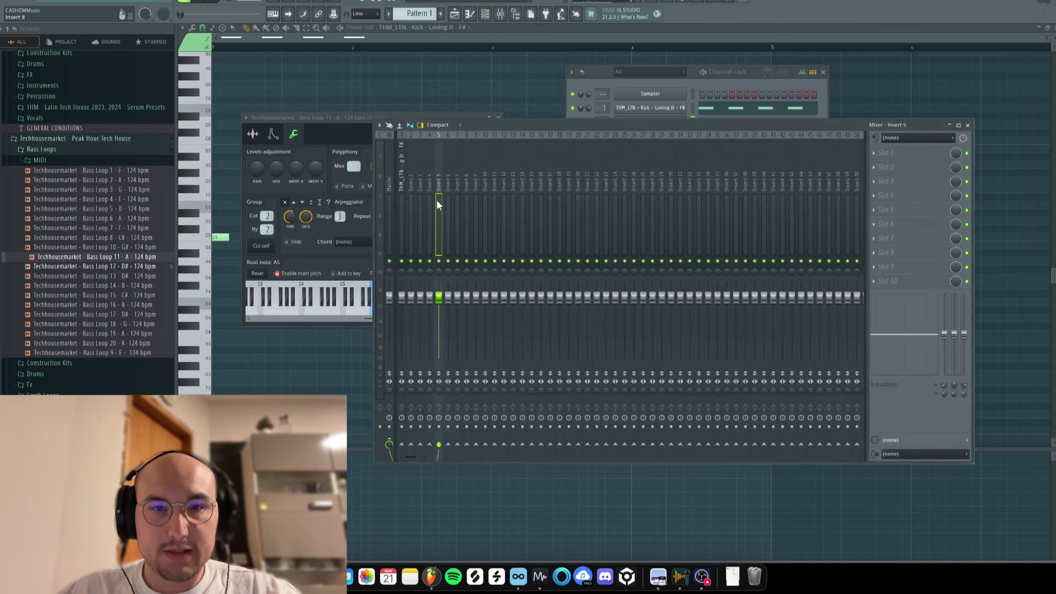
{"action": "left_click", "coordinate": [411, 196]}
{"action": "key", "text": "ctrl+l"}
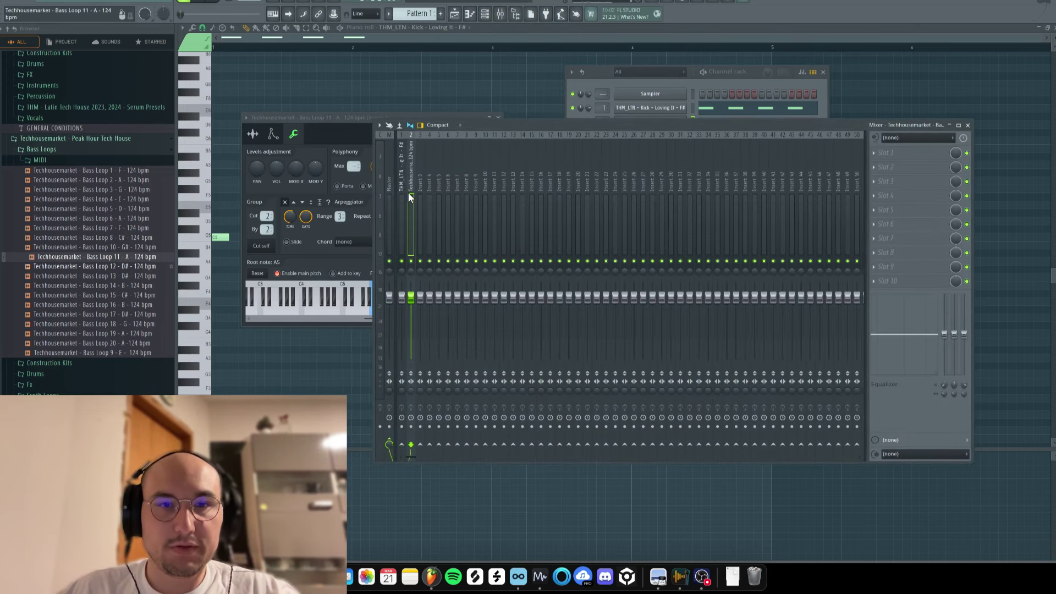
{"action": "left_click", "coordinate": [371, 117]}
{"action": "key", "text": "Escape"}
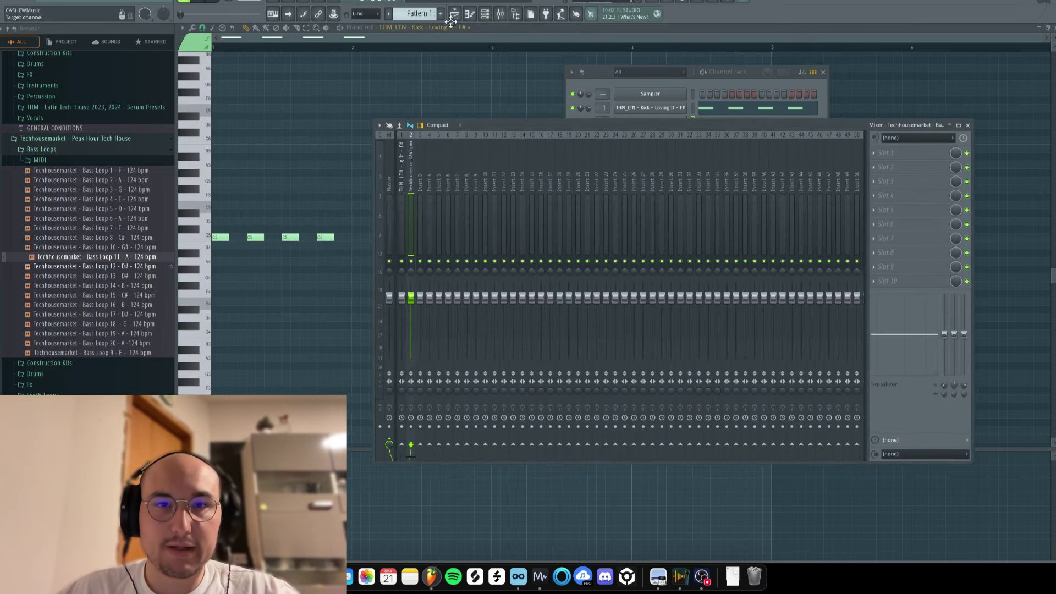
{"action": "key", "text": "Escape"}
- Rename the kick's mixer track to "kick" and colour it red
{"action": "left_click", "coordinate": [454, 17]}
{"action": "left_click", "coordinate": [500, 15]}
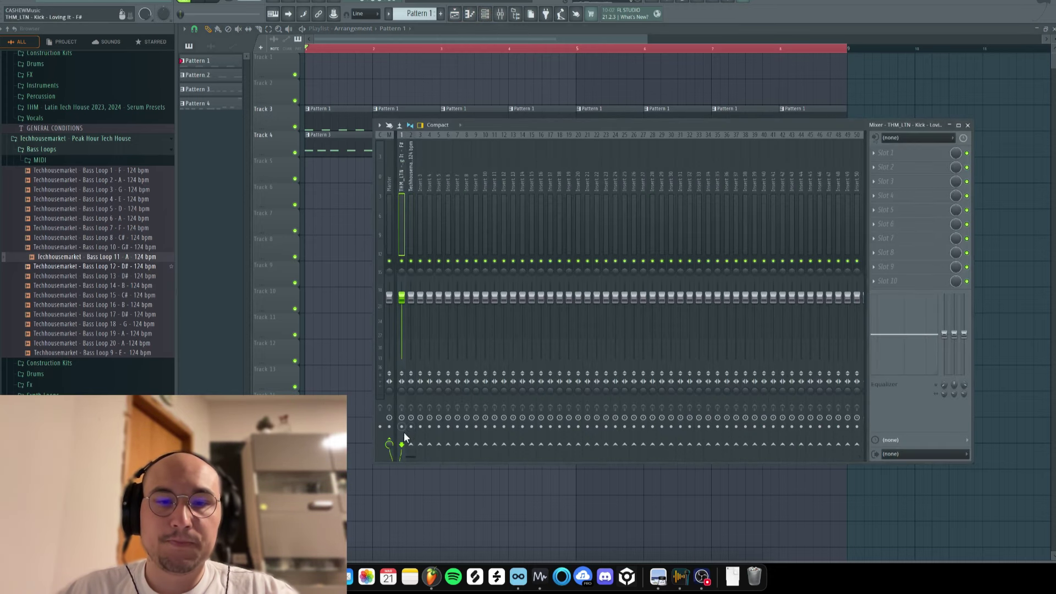
{"action": "right_click", "coordinate": [412, 444]}
{"action": "left_click", "coordinate": [430, 470]}
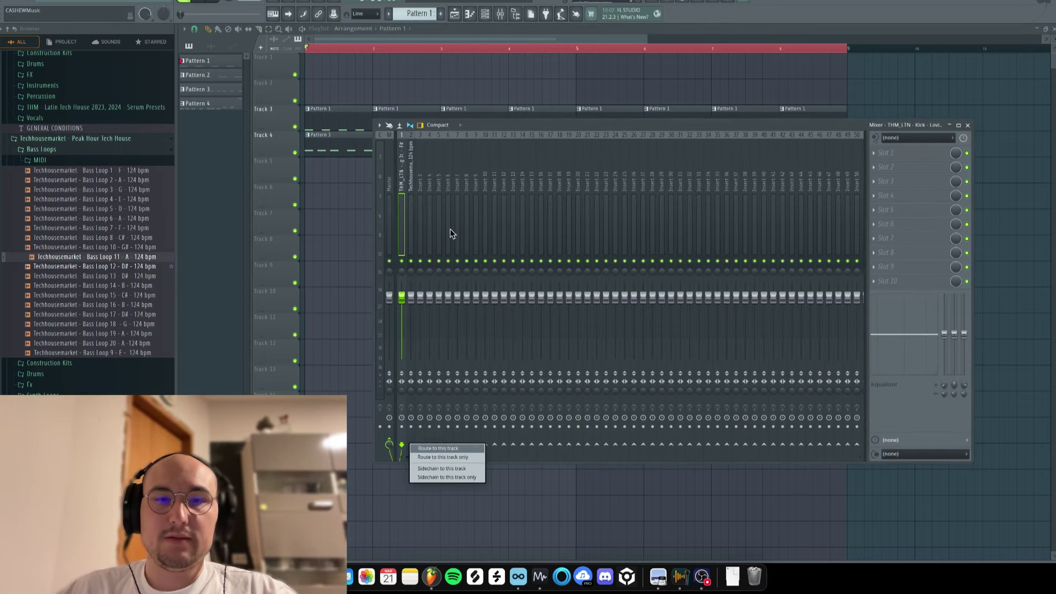
{"action": "key", "text": "F2"}
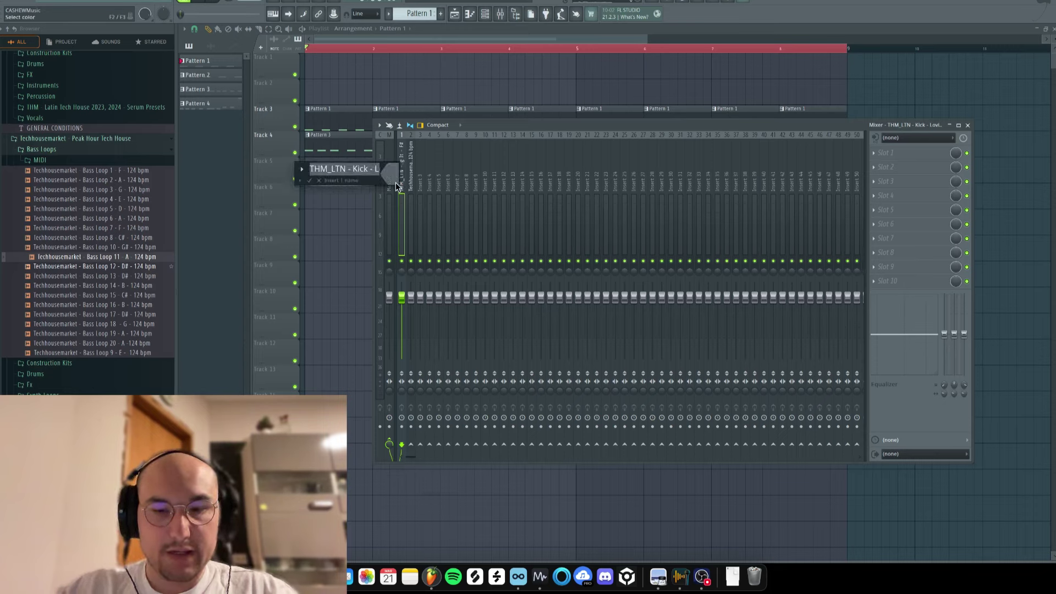
{"action": "type", "text": "kick"}
{"action": "left_click", "coordinate": [395, 183]}
{"action": "left_click", "coordinate": [462, 198]}
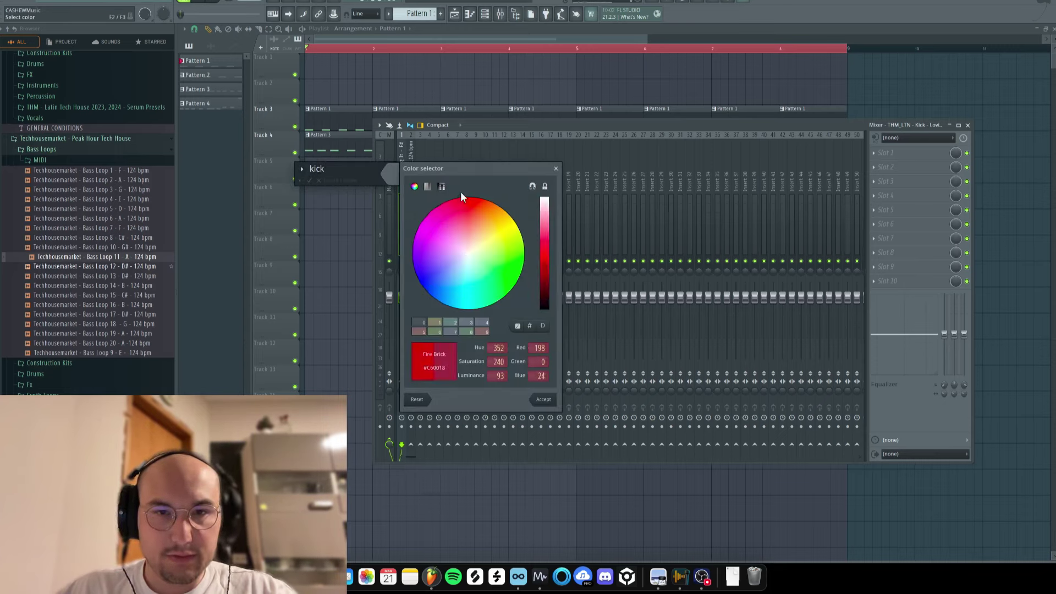
{"action": "key", "text": "Return"}
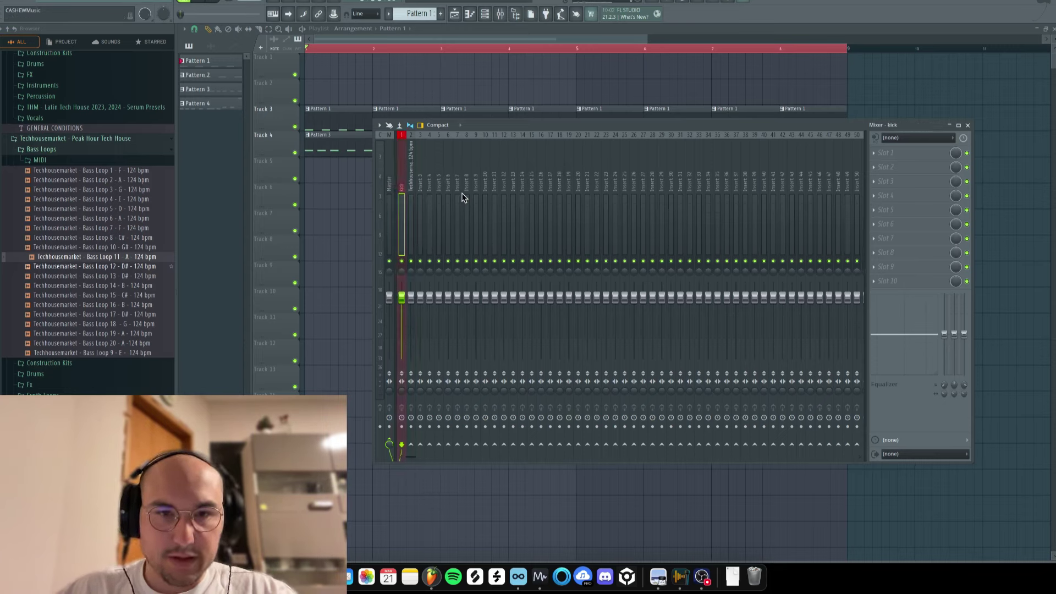
- Rename the bass loop's mixer track to "bass" and colour it green
{"action": "left_click", "coordinate": [414, 176]}
{"action": "double_click", "coordinate": [411, 173]}
{"action": "type", "text": "bass"}
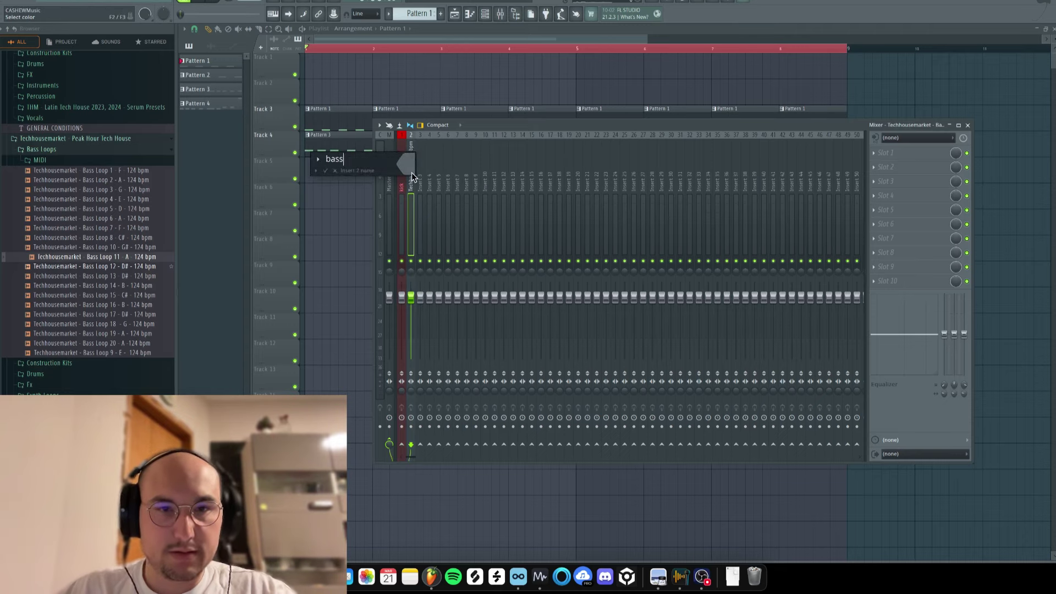
{"action": "left_click", "coordinate": [412, 174]}
{"action": "left_click_drag", "start_coordinate": [510, 250], "coordinate": [508, 259]}
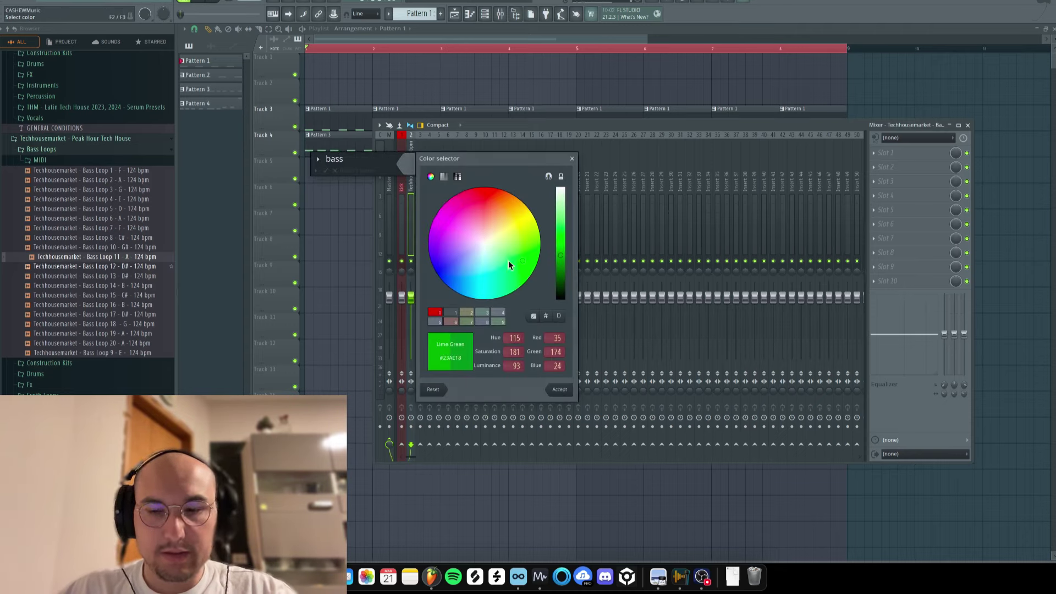
{"action": "key", "text": "Return"}
{"action": "left_click", "coordinate": [454, 158]}
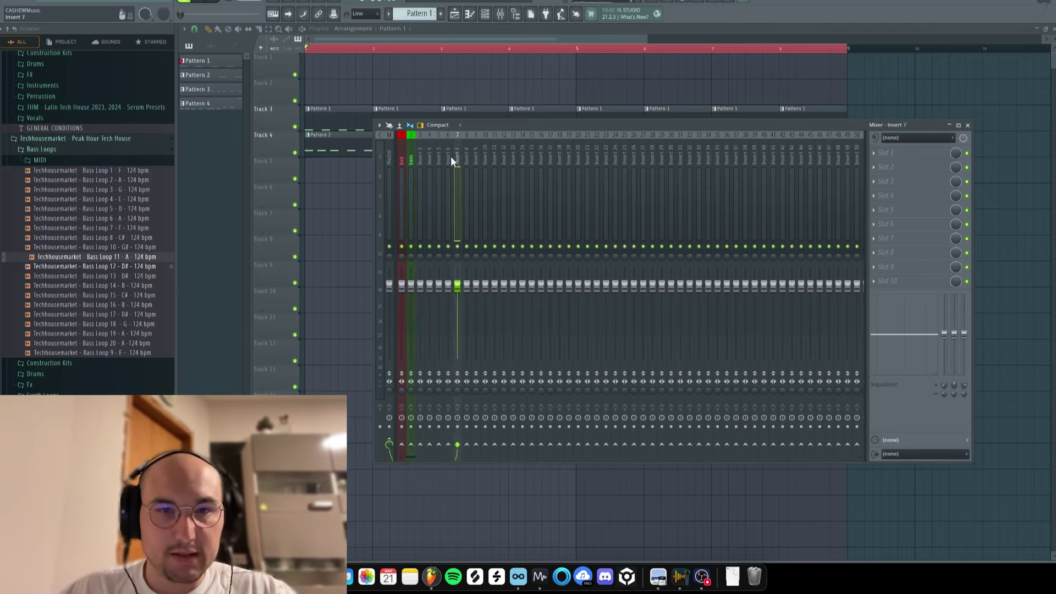
- Sidechain the kick mixer track to the bass mixer track
{"action": "left_click", "coordinate": [403, 163]}
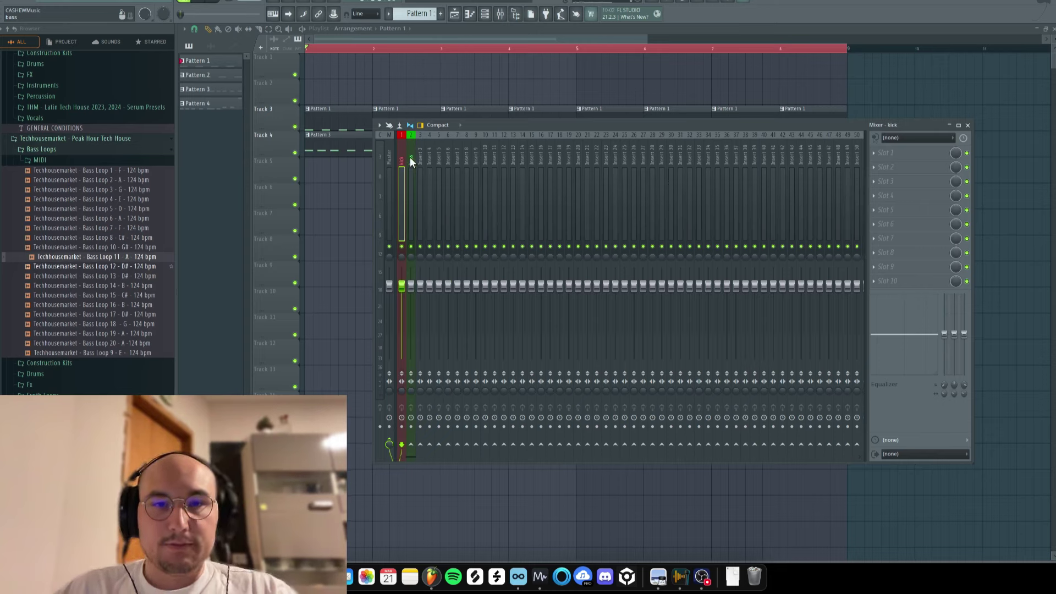
{"action": "right_click", "coordinate": [412, 445]}
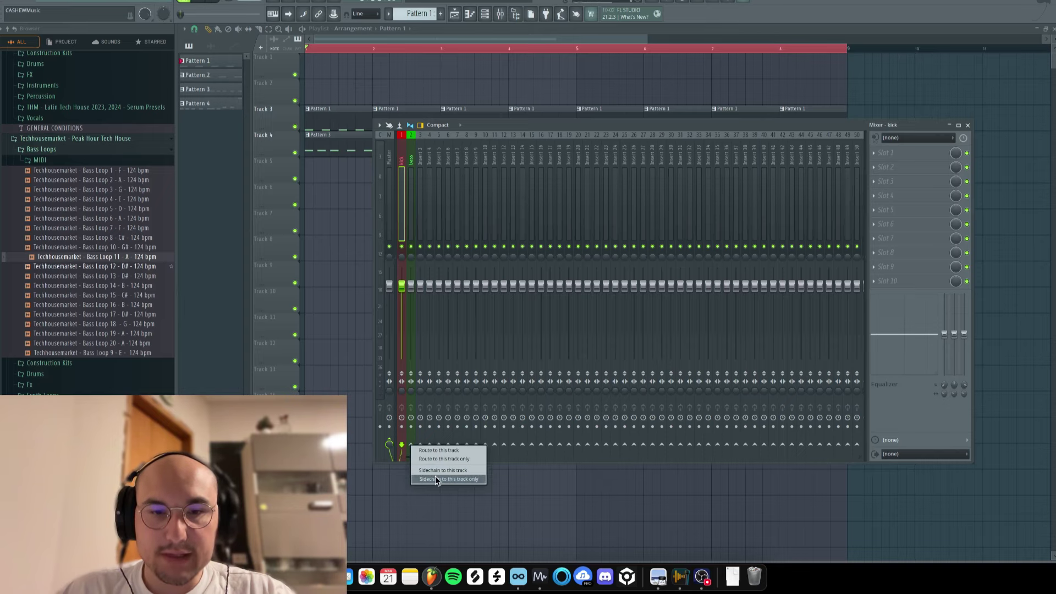
{"action": "left_click", "coordinate": [450, 473]}
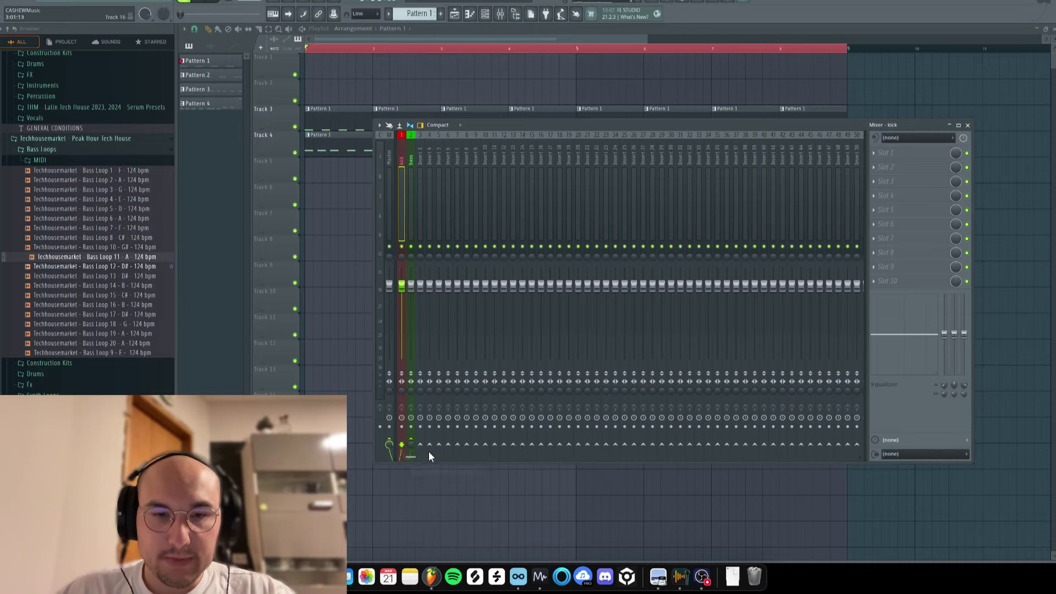
- Load Kickstart 2 in slot 10 of the bass track and check its input connections in the processing settings
{"action": "left_click", "coordinate": [414, 158]}
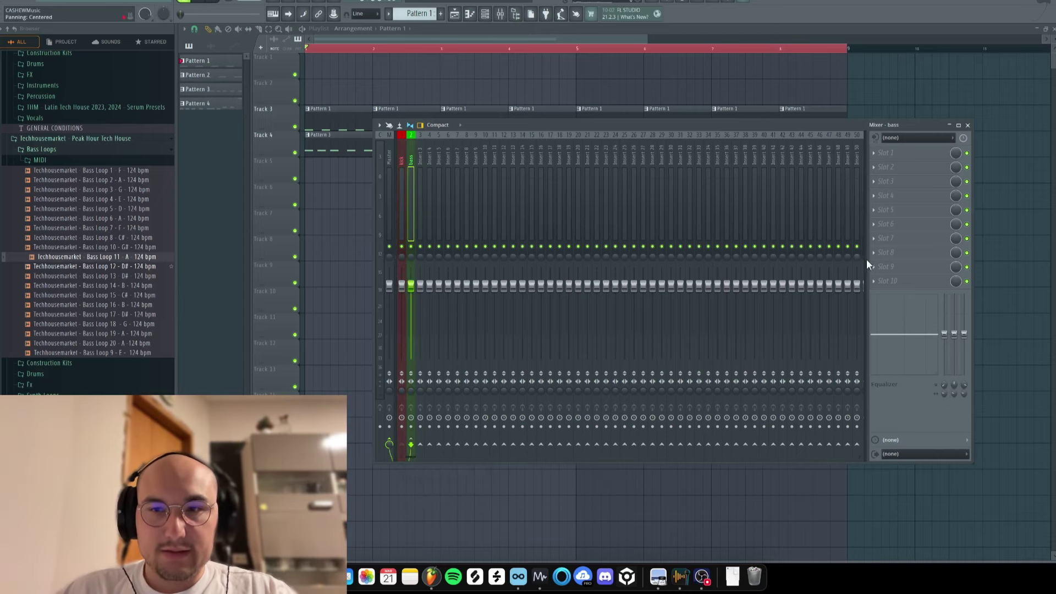
{"action": "left_click", "coordinate": [893, 278]}
{"action": "left_click", "coordinate": [625, 176]}
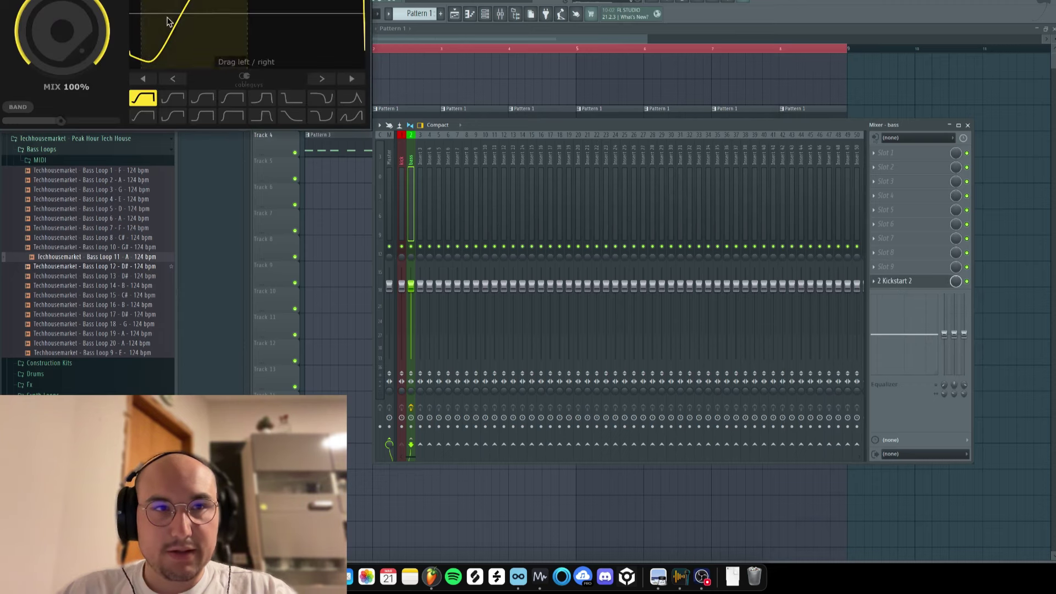
{"action": "left_click_drag", "start_coordinate": [36, 0], "coordinate": [275, 95]}
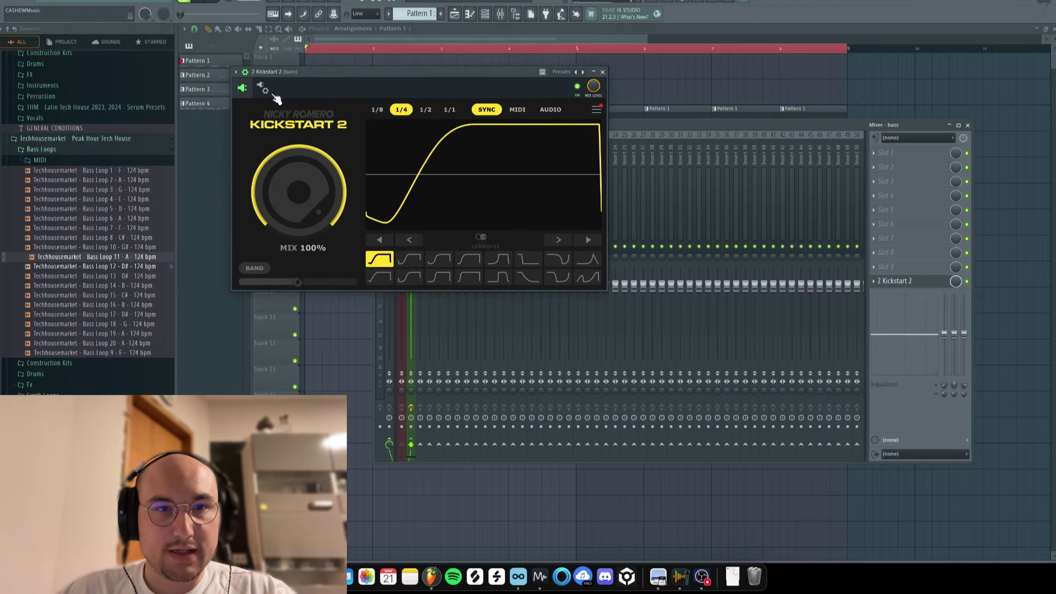
{"action": "left_click", "coordinate": [264, 89]}
{"action": "left_click", "coordinate": [275, 108]}
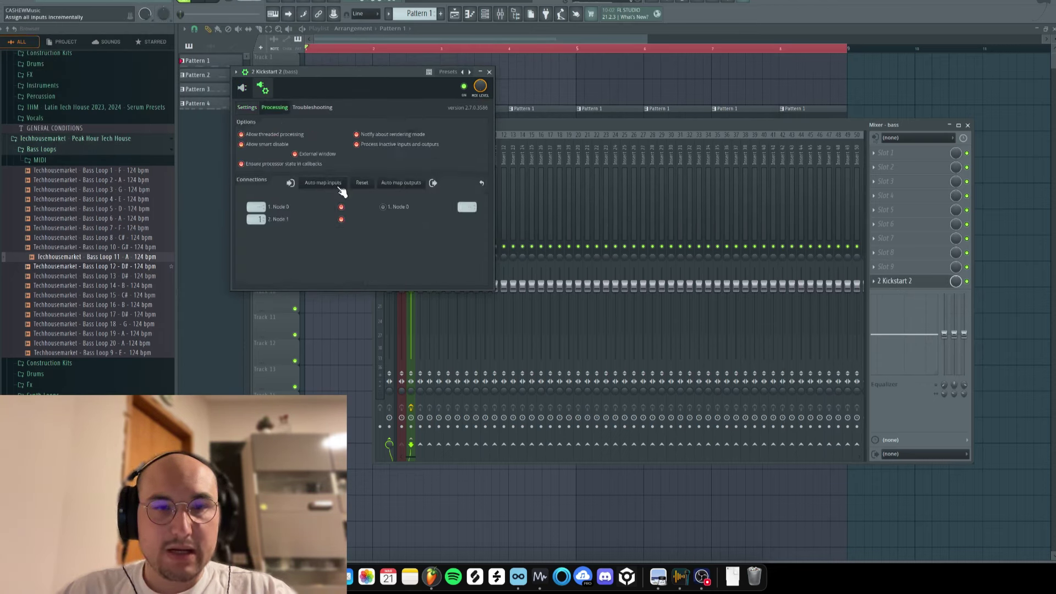
{"action": "left_click", "coordinate": [262, 88]}
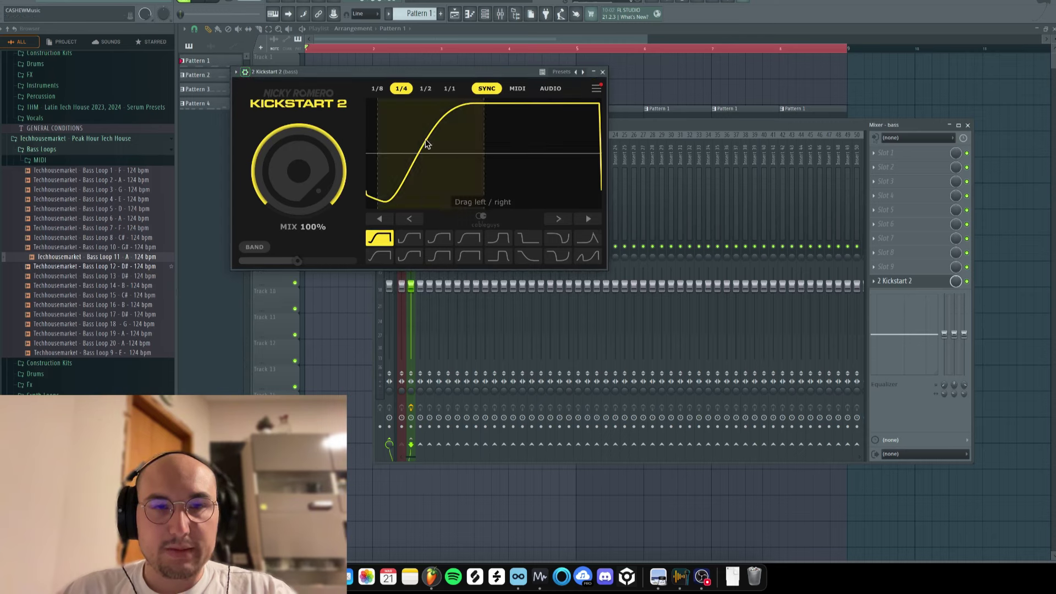
{"action": "left_click_drag", "start_coordinate": [432, 76], "coordinate": [469, 168]}
- Choose the Classic Chain curve in Kickstart 2 and lengthen its dip while listening to the kick and bass
{"action": "left_click", "coordinate": [446, 327]}
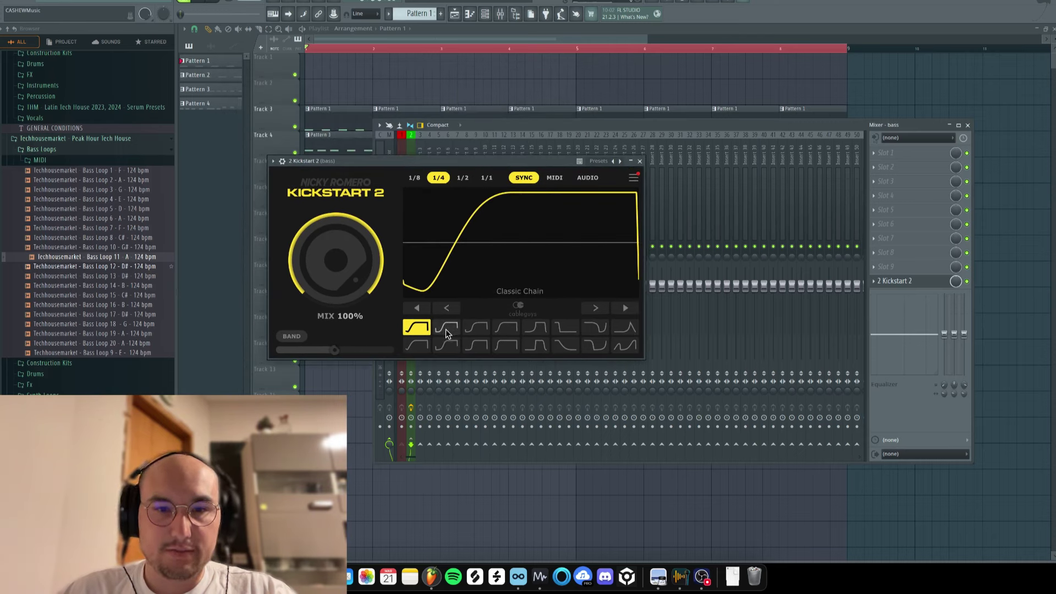
{"action": "key", "text": "space"}
{"action": "key", "text": "space"}
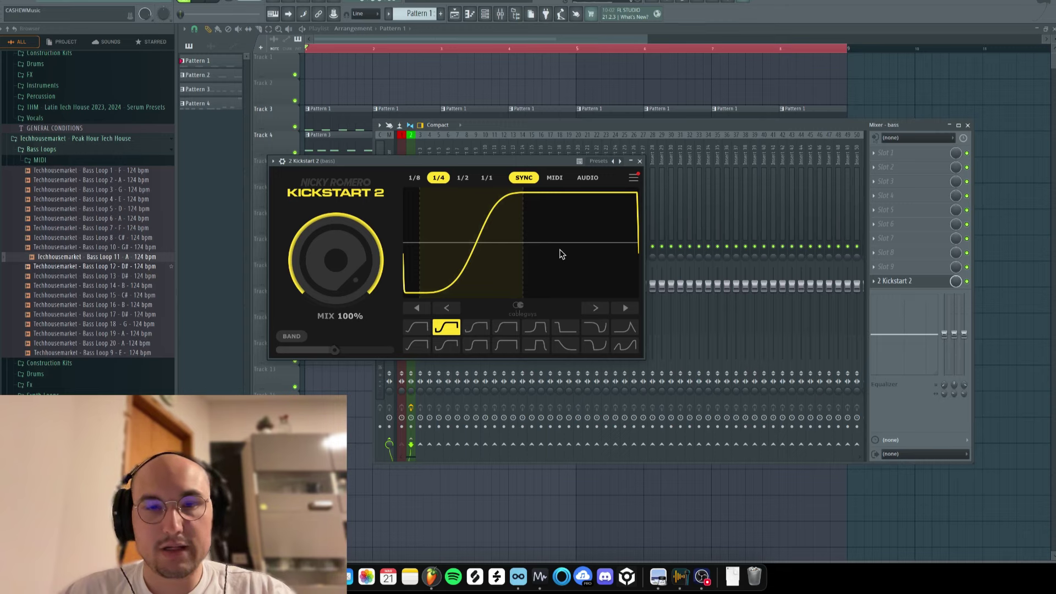
{"action": "left_click_drag", "start_coordinate": [498, 270], "coordinate": [532, 268]}
{"action": "key", "text": "space"}
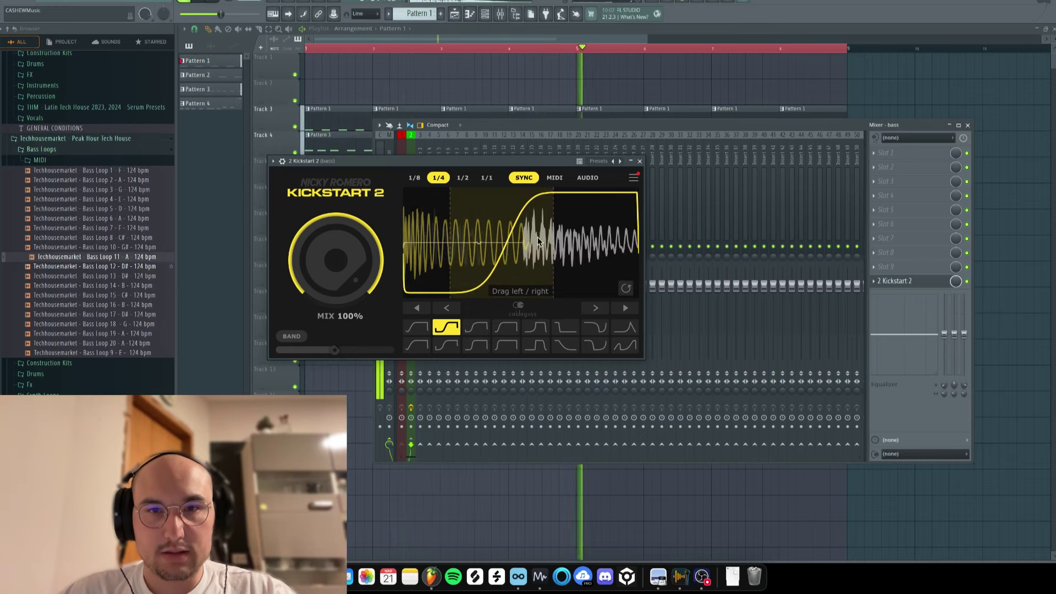
{"action": "left_click_drag", "start_coordinate": [548, 165], "coordinate": [540, 165]}
{"action": "key", "text": "space"}
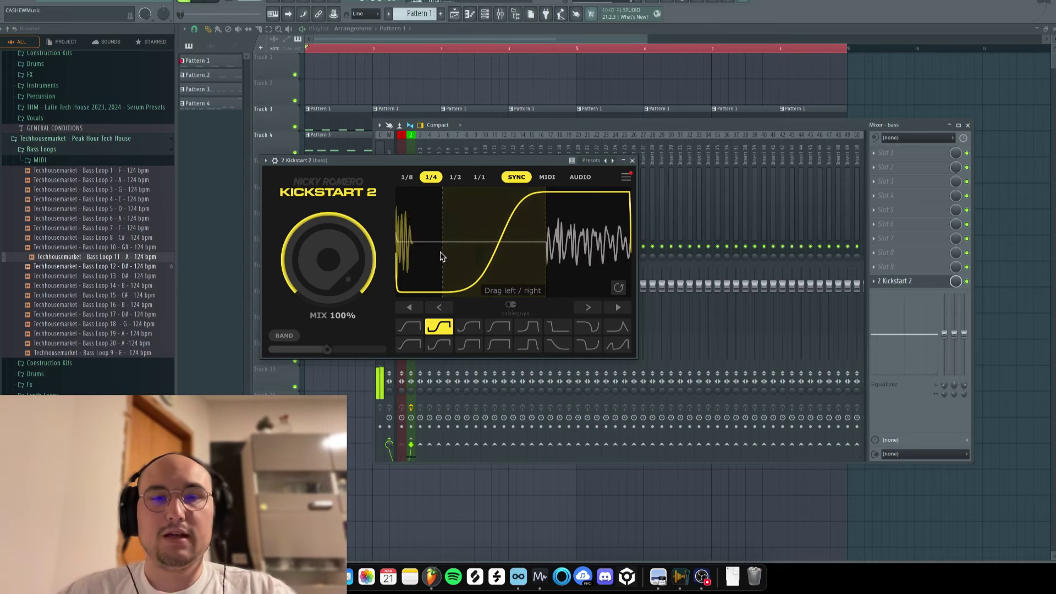
- Compare how the bass plays with Kickstart 2's mix at 0% and at 100%
{"action": "left_click_drag", "start_coordinate": [334, 260], "coordinate": [334, 352]}
{"action": "key", "text": "space"}
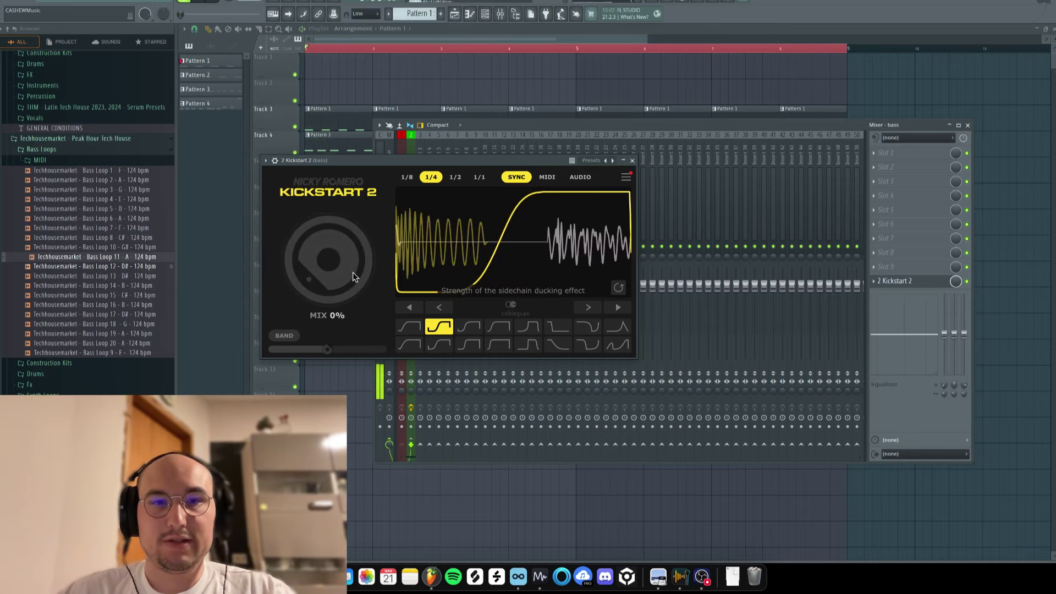
{"action": "key", "text": "space"}
{"action": "key", "text": "space"}
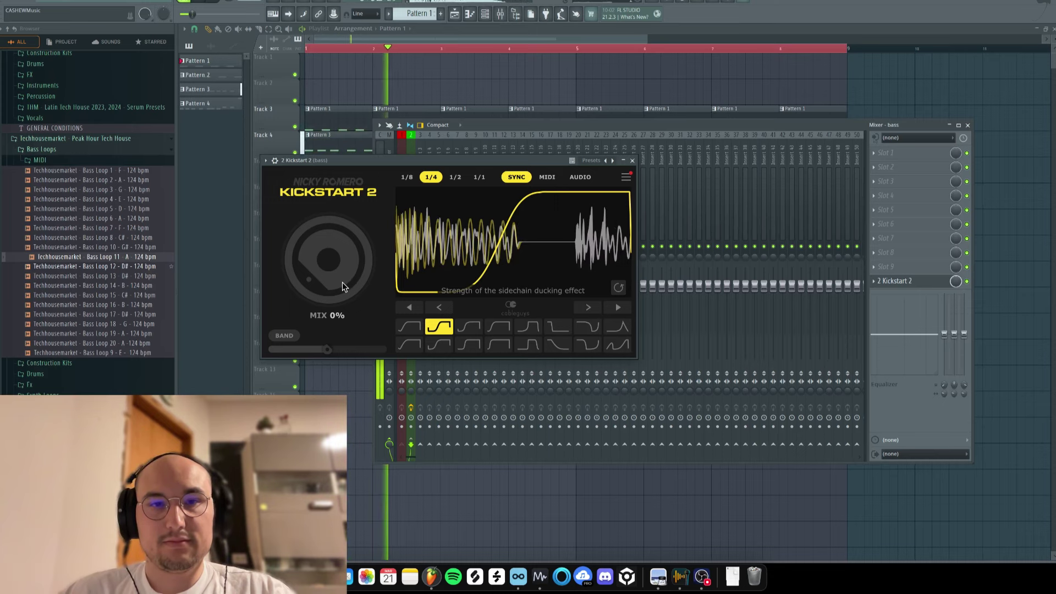
{"action": "key", "text": "space"}
{"action": "left_click", "coordinate": [342, 280]}
{"action": "key", "text": "space"}
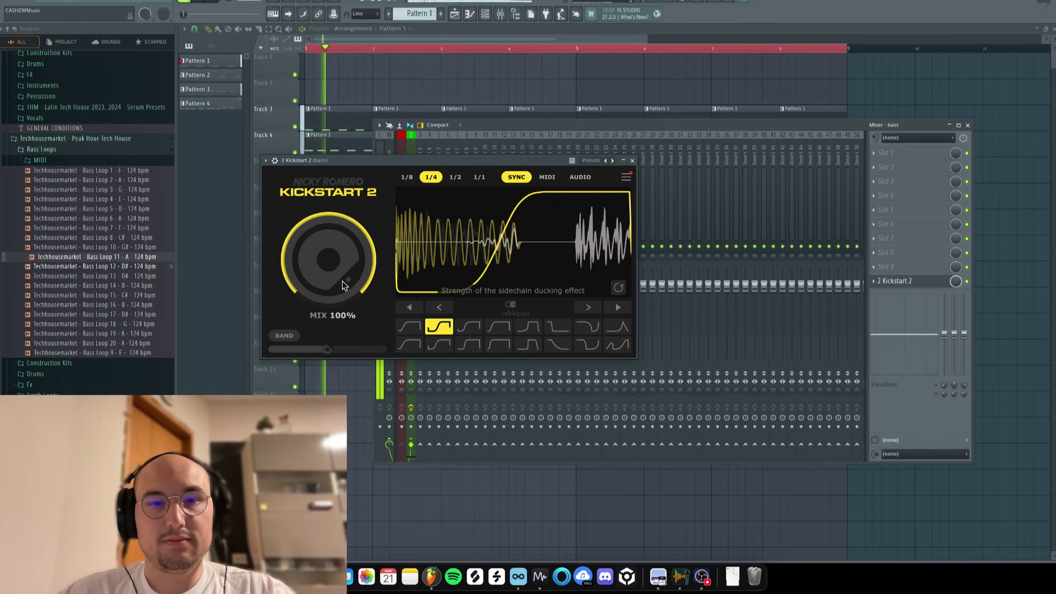
{"action": "key", "text": "space"}
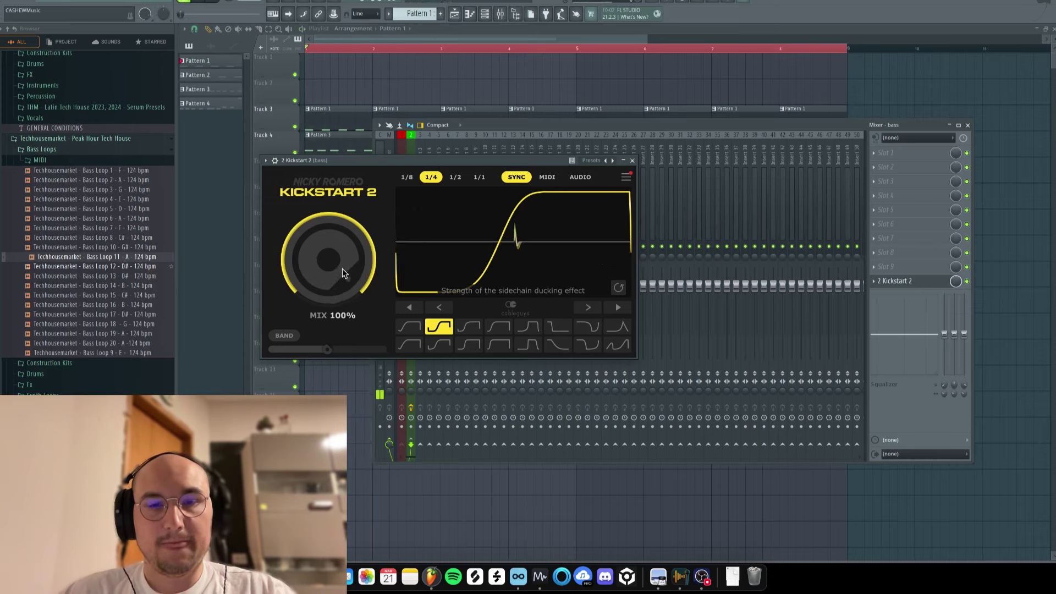
- Set Kickstart 2's mix to 87% while listening to the loop, and close the plug-in
{"action": "left_click_drag", "start_coordinate": [342, 269], "coordinate": [342, 274]}
{"action": "key", "text": "space"}
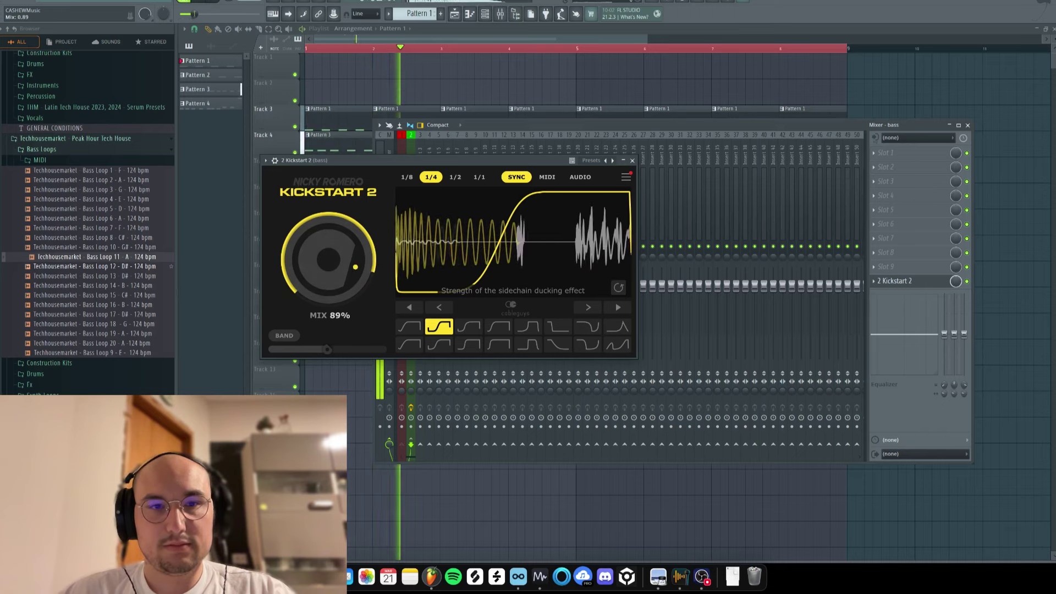
{"action": "left_click_drag", "start_coordinate": [342, 273], "coordinate": [342, 290]}
{"action": "key", "text": "space"}
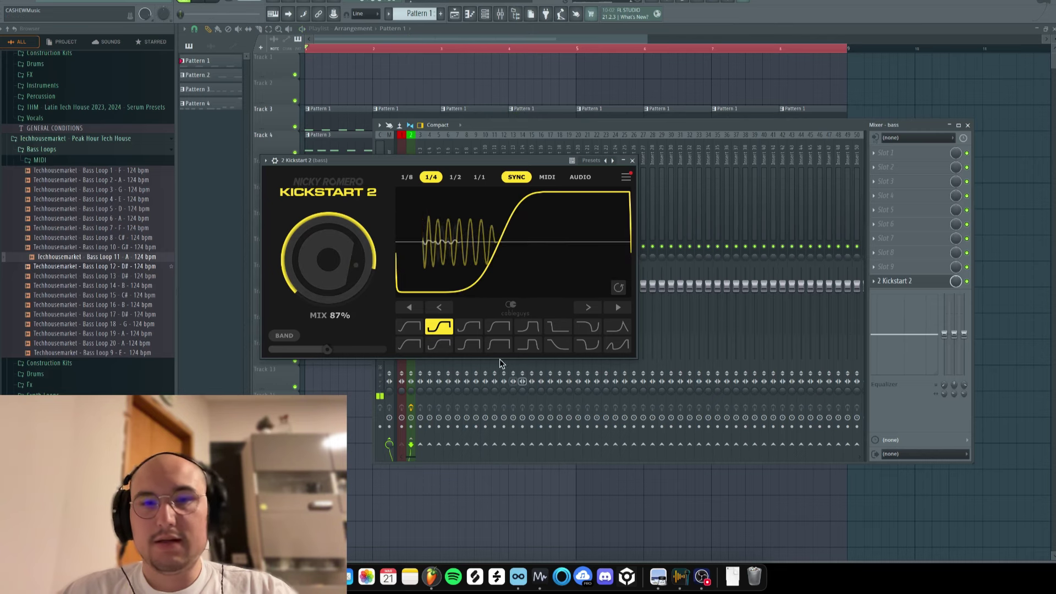
{"action": "left_click", "coordinate": [632, 160]}
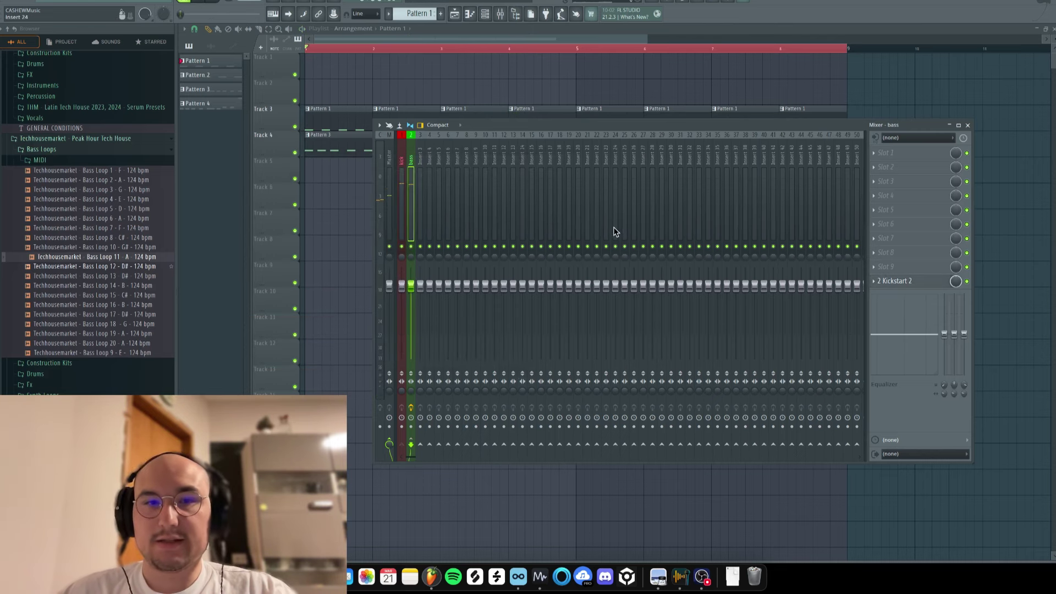
- Load Decapitator in the first effect slot of the kick track
{"action": "left_click", "coordinate": [402, 181]}
{"action": "left_click", "coordinate": [885, 153]}
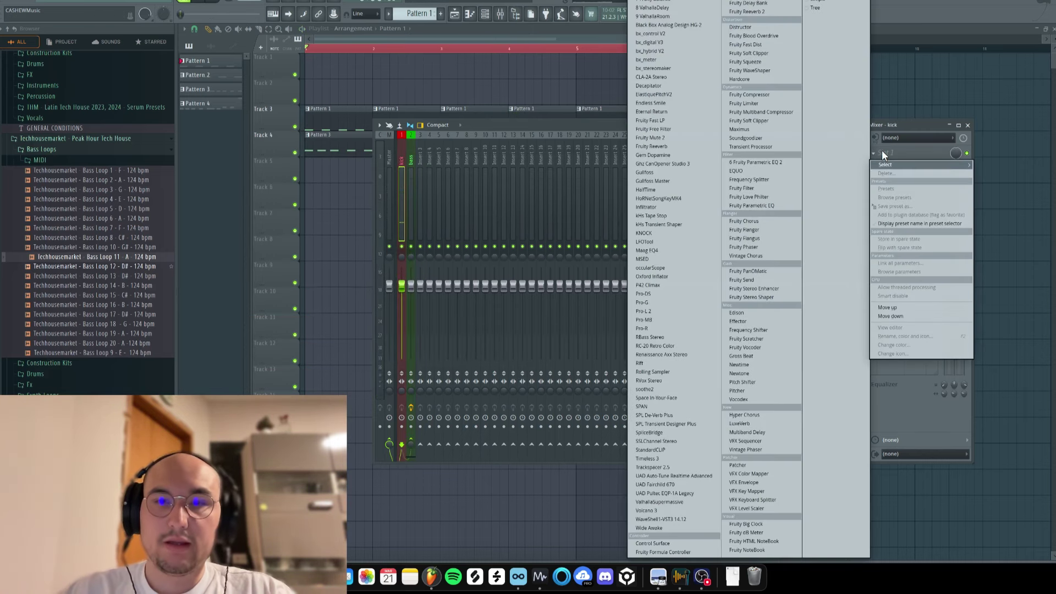
{"action": "key", "text": "d"}
{"action": "key", "text": "Return"}
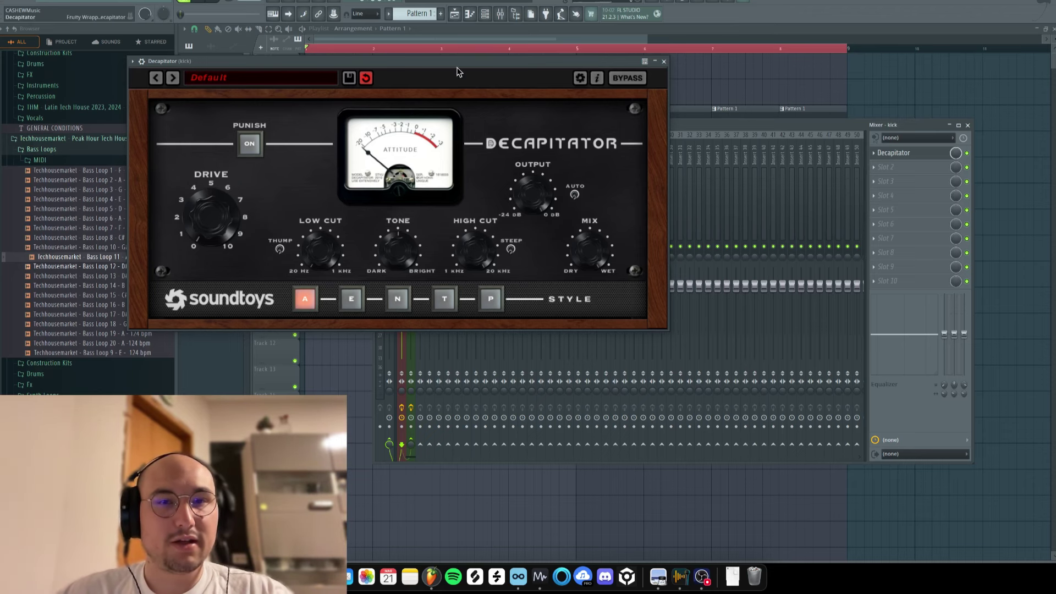
- Set Decapitator's drive on the kick to 1.7 while listening to the loop
{"action": "left_click_drag", "start_coordinate": [455, 61], "coordinate": [606, 153]}
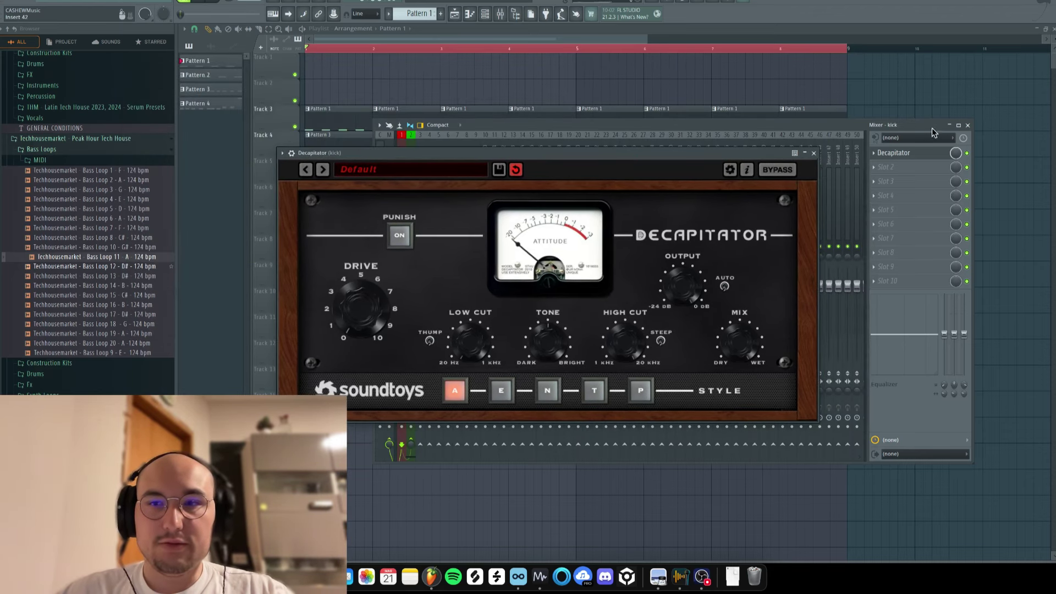
{"action": "left_click", "coordinate": [967, 126]}
{"action": "left_click_drag", "start_coordinate": [715, 156], "coordinate": [686, 189]}
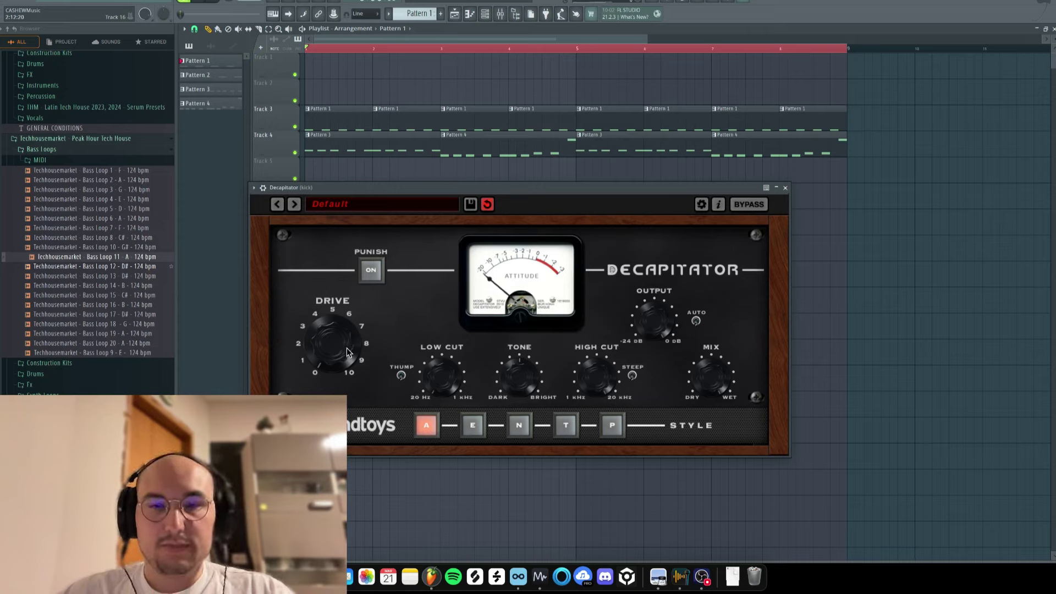
{"action": "key", "text": "space"}
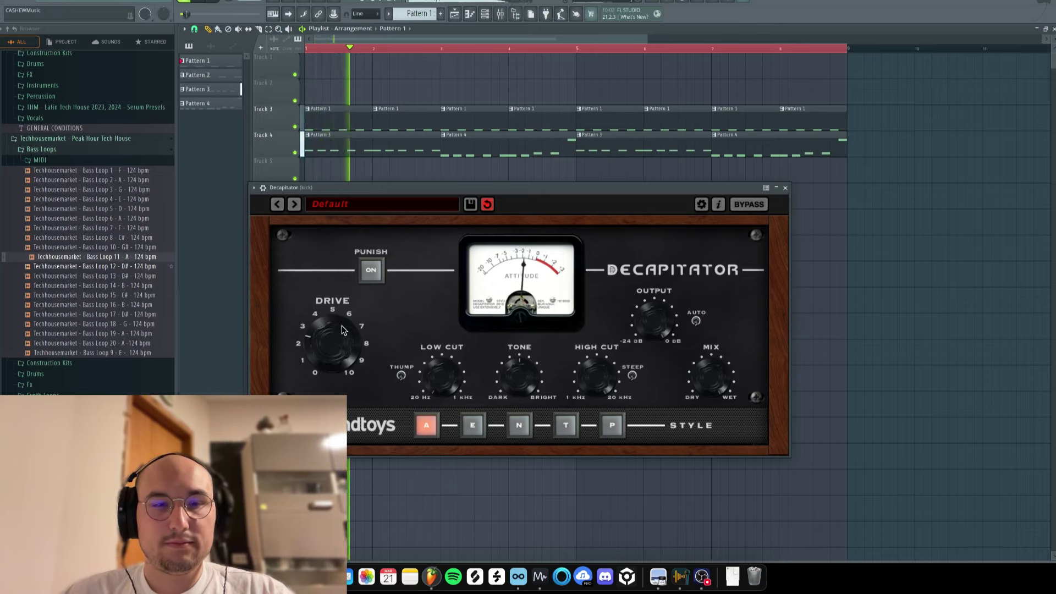
{"action": "left_click_drag", "start_coordinate": [348, 340], "coordinate": [326, 351]}
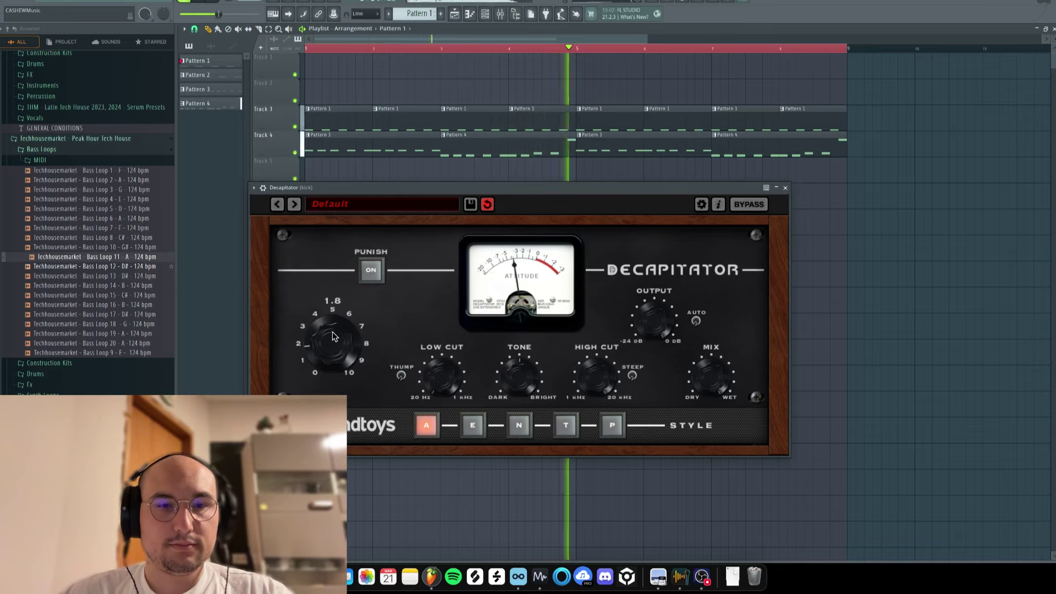
{"action": "left_click_drag", "start_coordinate": [333, 350], "coordinate": [331, 337]}
{"action": "key", "text": "space"}
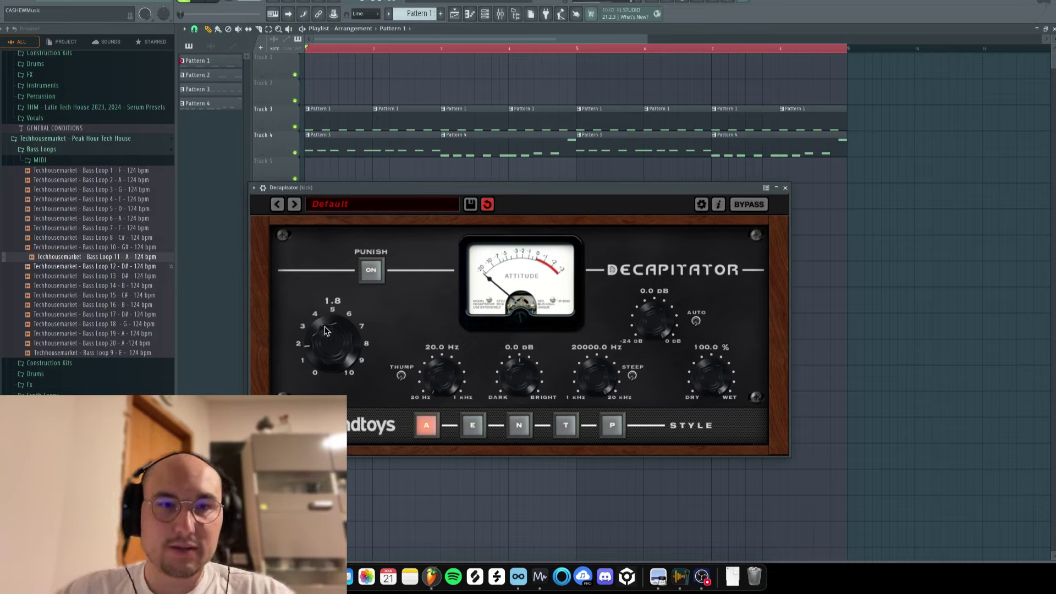
{"action": "key", "text": "space"}
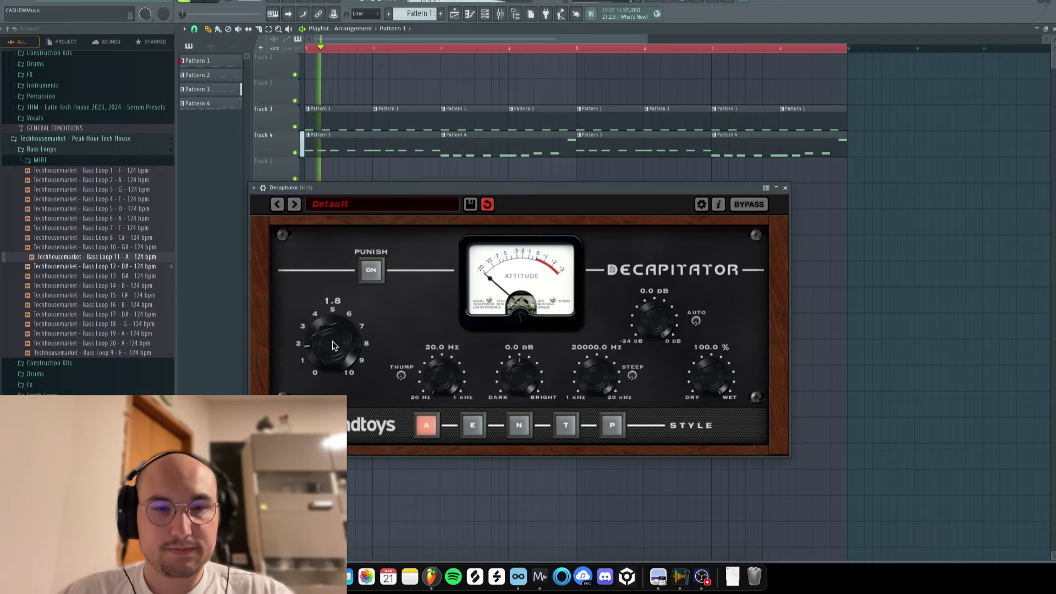
{"action": "left_click_drag", "start_coordinate": [330, 339], "coordinate": [330, 342]}
{"action": "left_click_drag", "start_coordinate": [508, 190], "coordinate": [523, 184]}
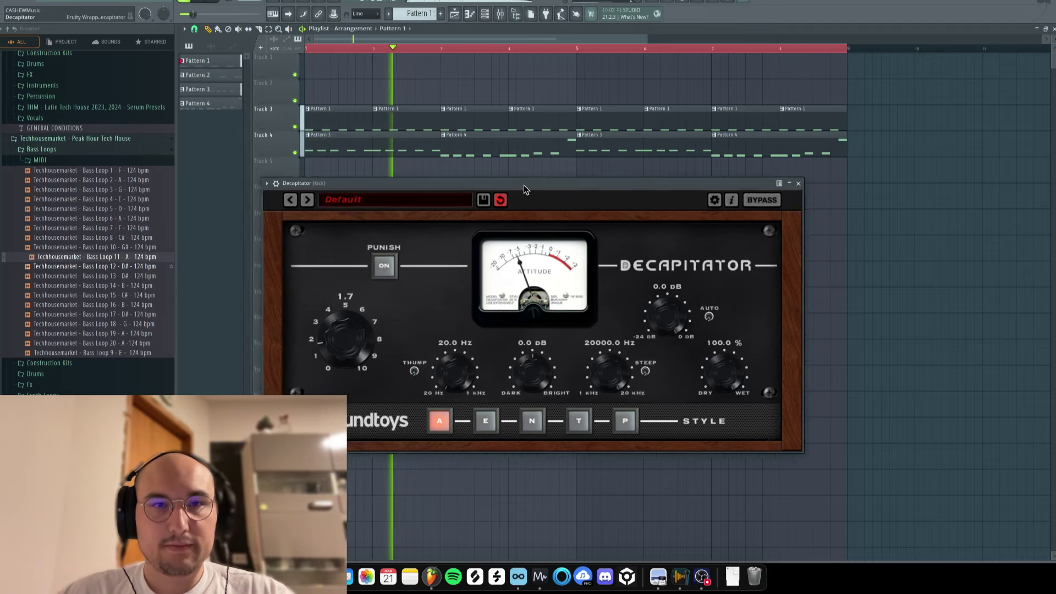
- Compare the kick with Decapitator bypassed and active, leave it active, and close the plug-in
{"action": "key", "text": "space"}
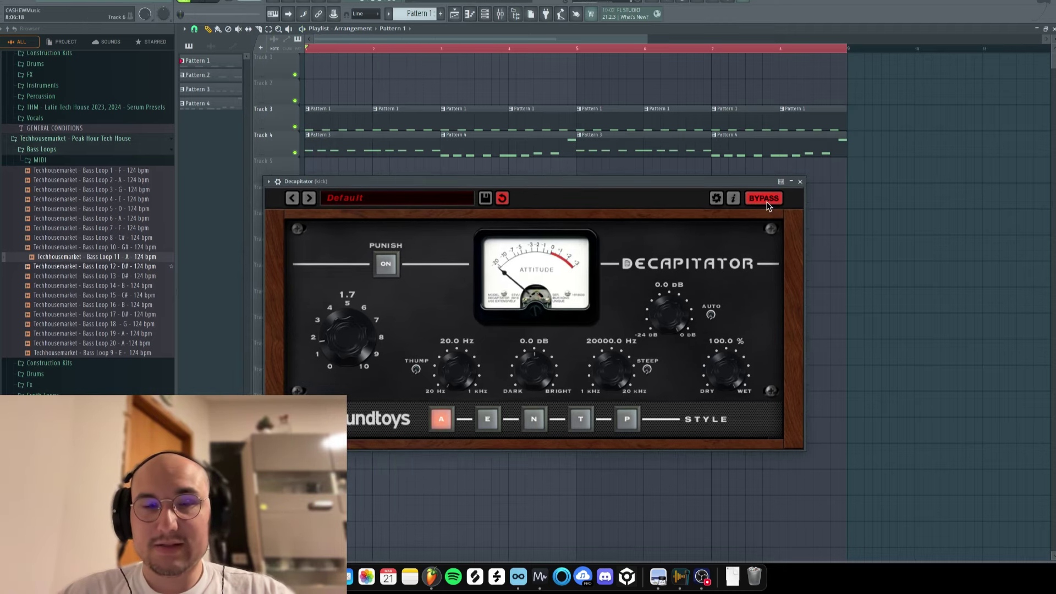
{"action": "key", "text": "space"}
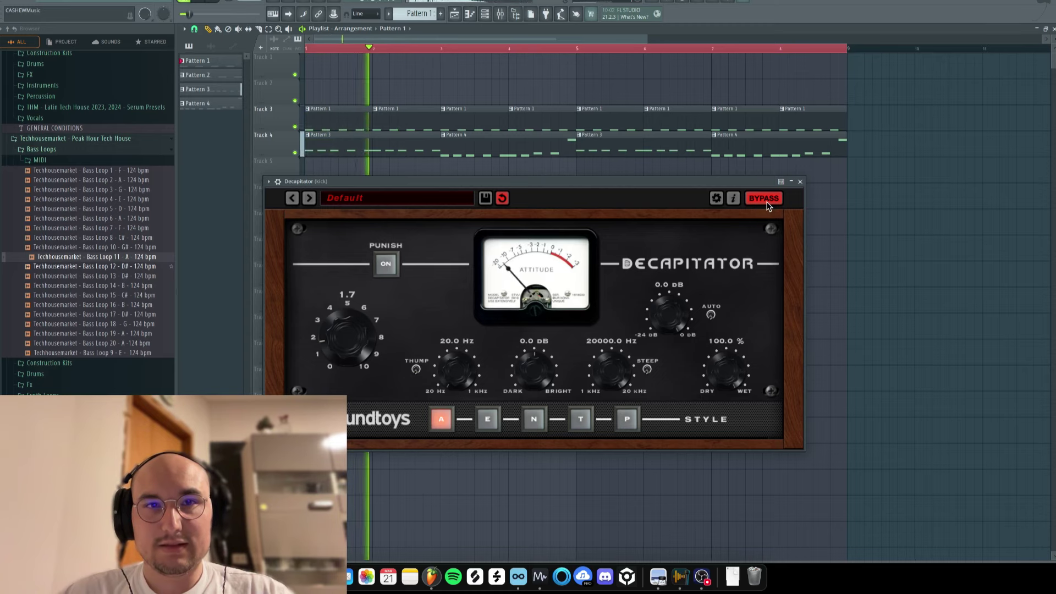
{"action": "key", "text": "space"}
{"action": "left_click", "coordinate": [764, 198]}
{"action": "key", "text": "space"}
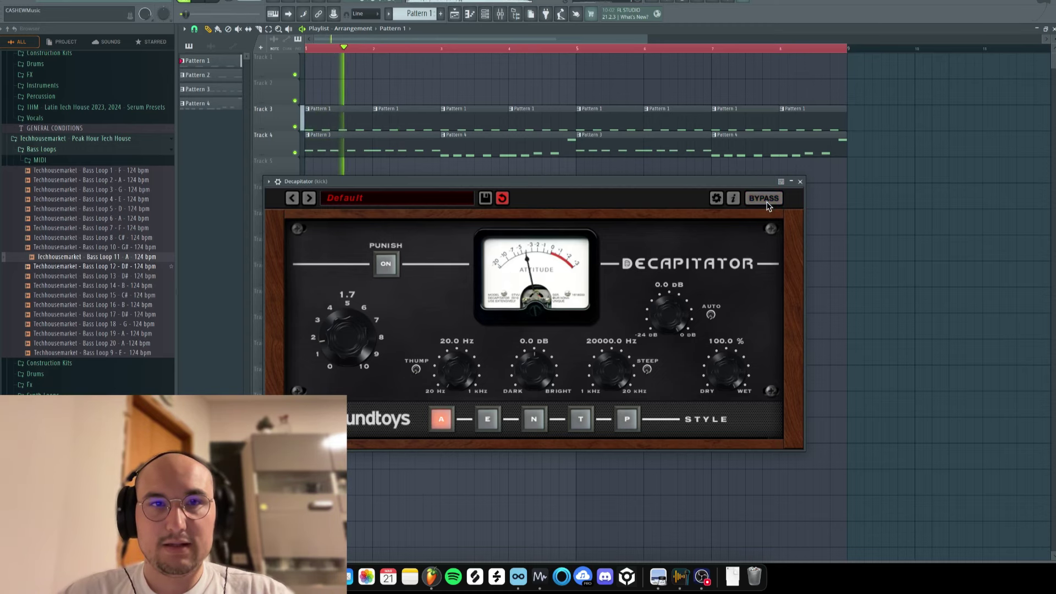
{"action": "key", "text": "space"}
{"action": "left_click", "coordinate": [800, 182]}
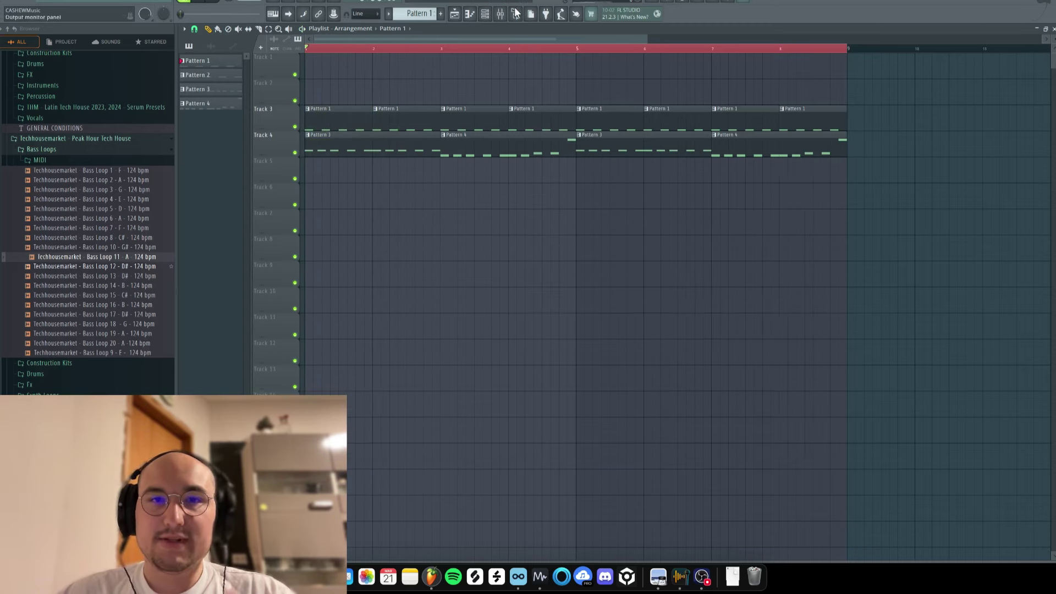
- Load SPL Transient Designer Plus in the second effect slot of the kick track
{"action": "left_click", "coordinate": [500, 14]}
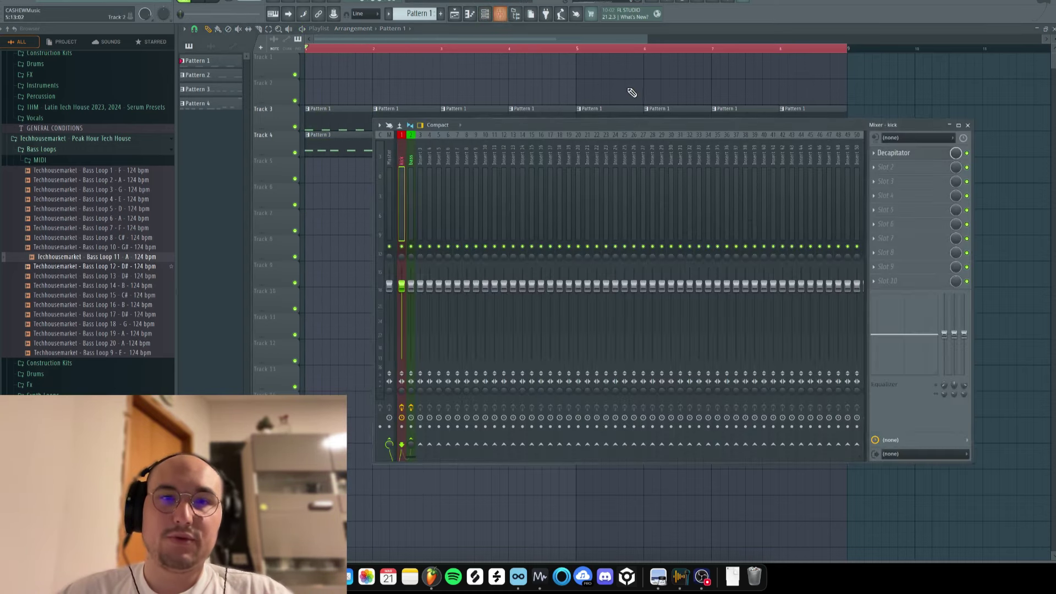
{"action": "left_click", "coordinate": [890, 169]}
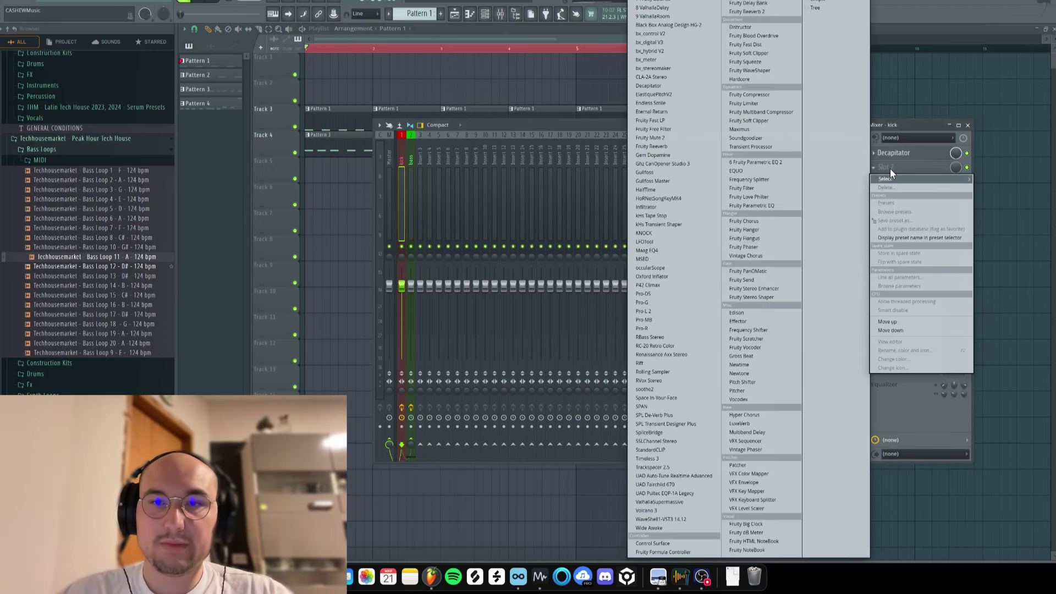
{"action": "left_click", "coordinate": [889, 168]}
{"action": "left_click", "coordinate": [890, 168]}
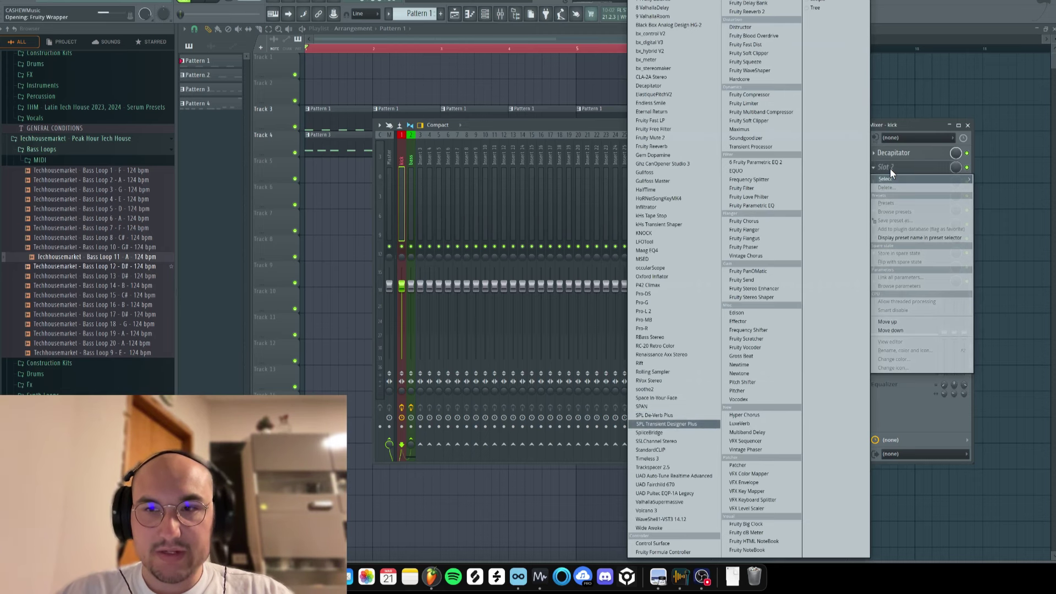
{"action": "key", "text": "Return"}
- Load kHs Transient Shaper in the third effect slot of the kick track and close its window
{"action": "left_click", "coordinate": [910, 182]}
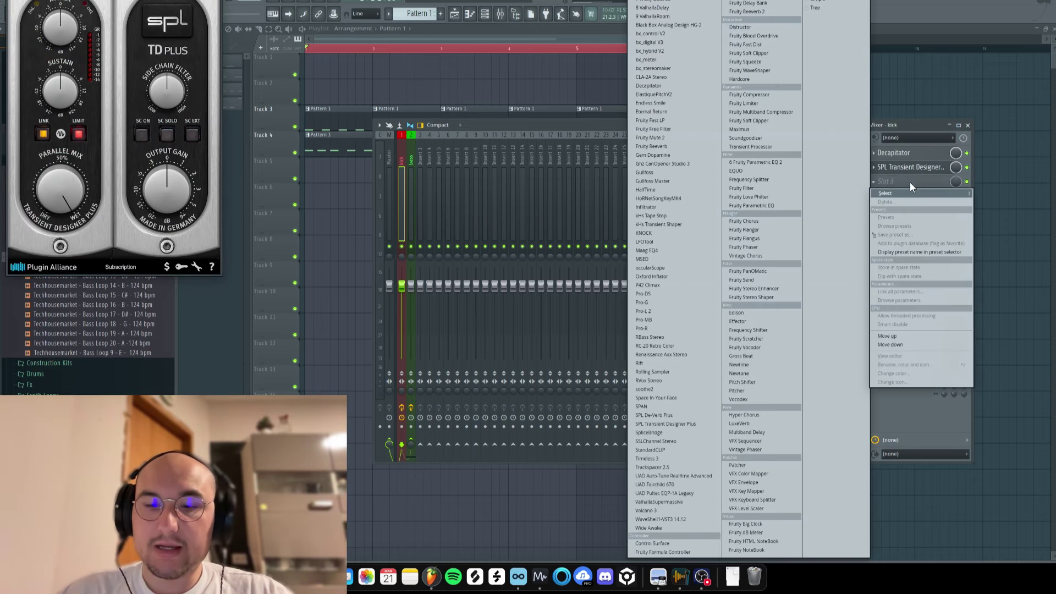
{"action": "type", "text": "trans"}
{"action": "key", "text": "Return"}
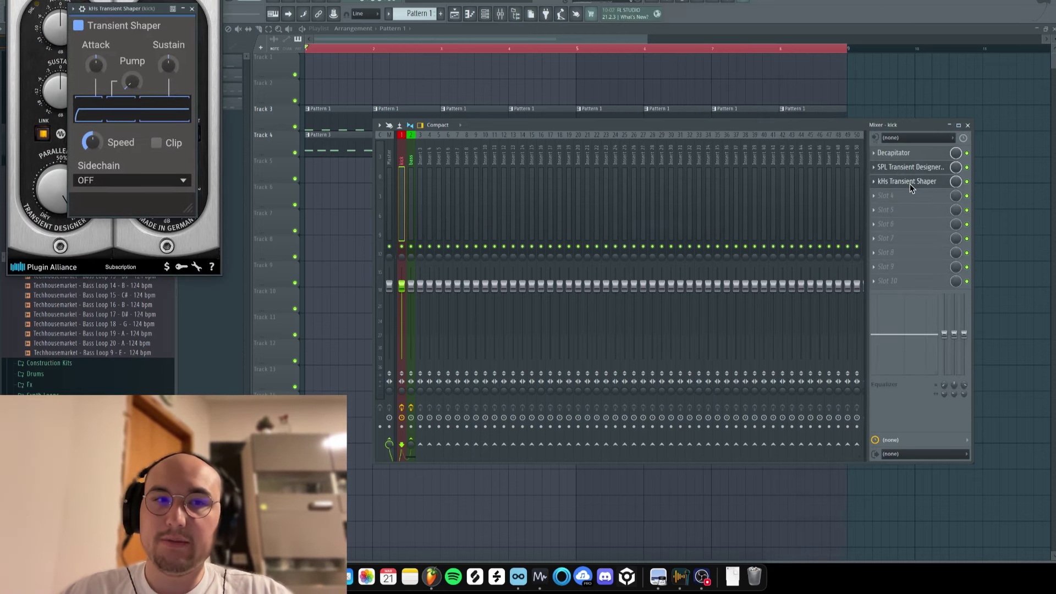
{"action": "left_click_drag", "start_coordinate": [105, 9], "coordinate": [373, 74]}
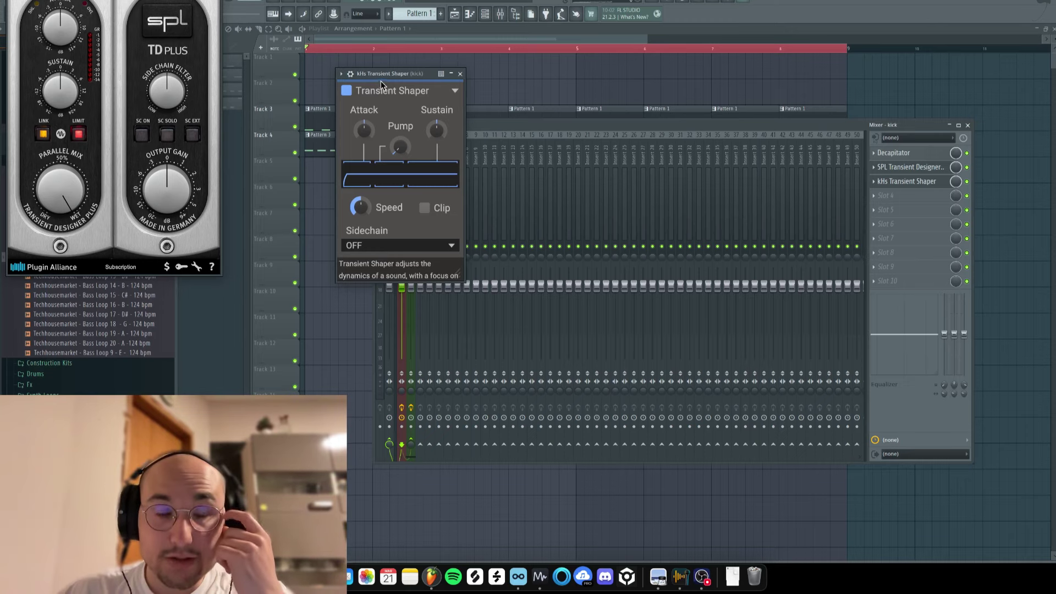
{"action": "left_click", "coordinate": [451, 75]}
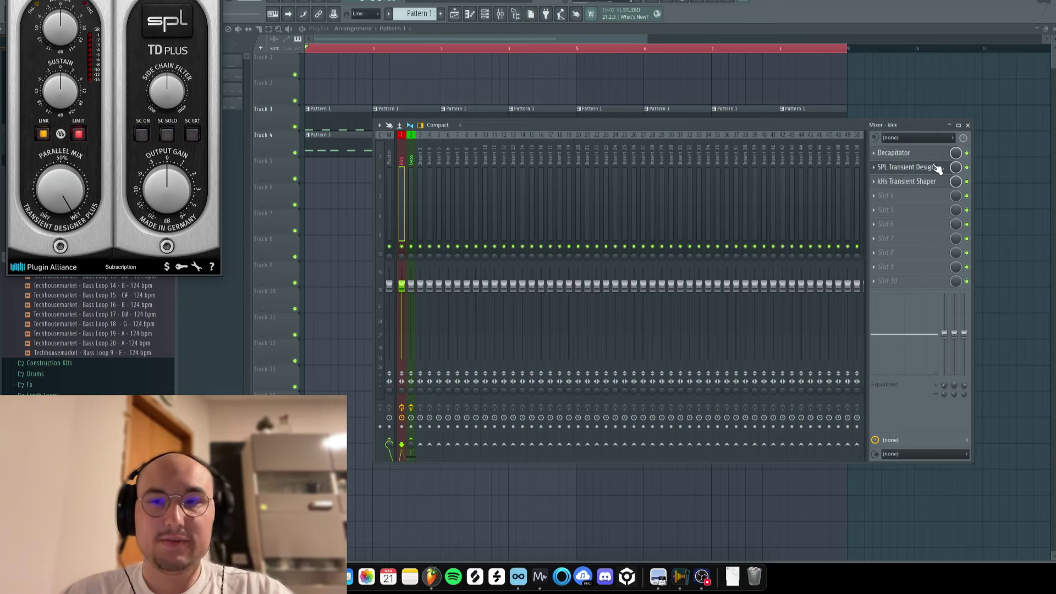
{"action": "left_click", "coordinate": [930, 185]}
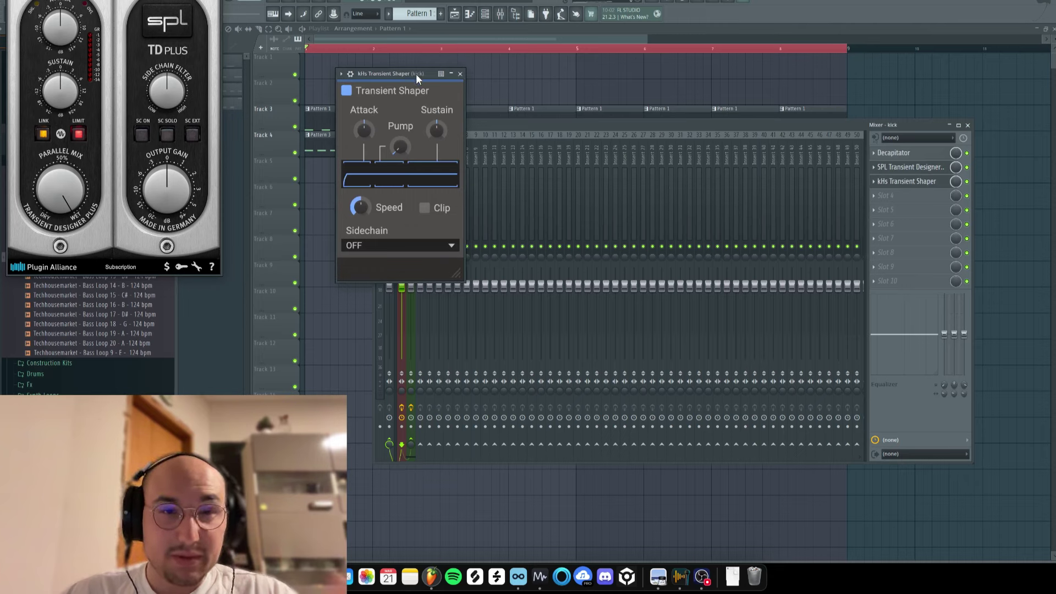
{"action": "left_click", "coordinate": [459, 73]}
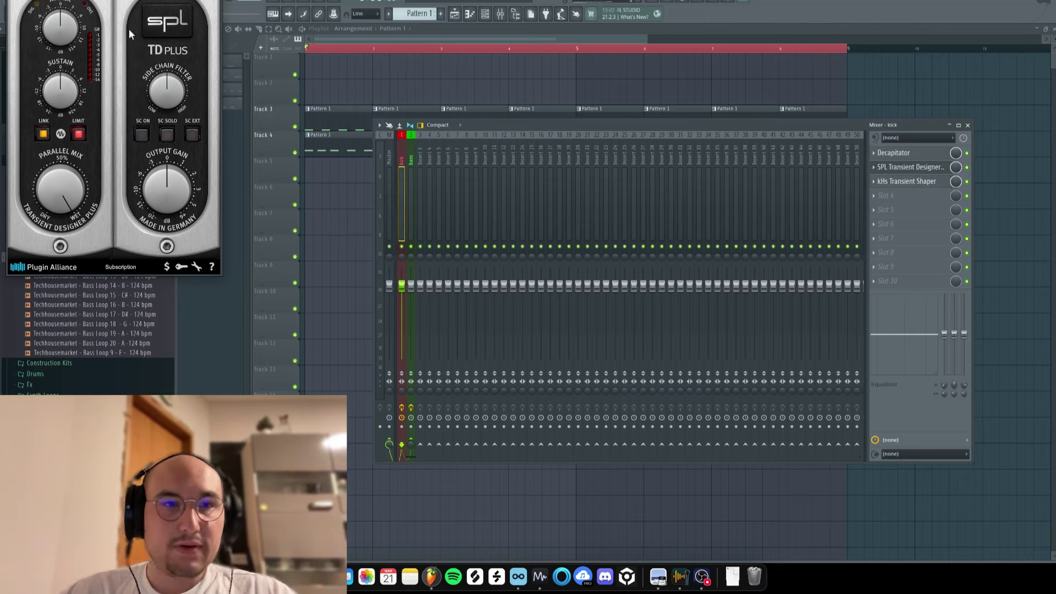
- Raise the attack in SPL Transient Designer Plus while listening to the loop, and close the plug-in
{"action": "left_click", "coordinate": [929, 169]}
{"action": "left_click", "coordinate": [929, 169]}
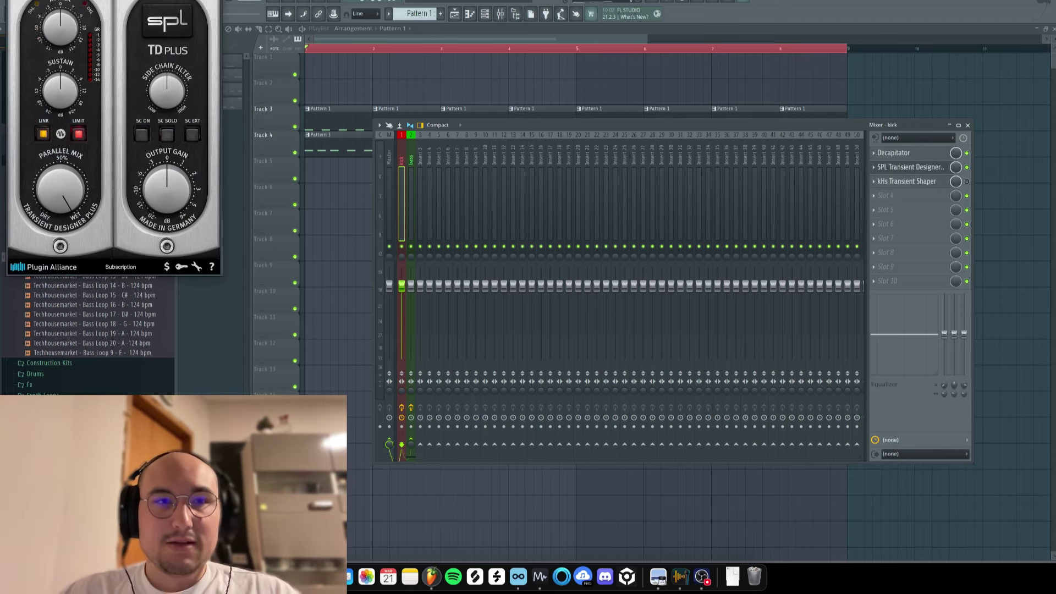
{"action": "left_click_drag", "start_coordinate": [104, 0], "coordinate": [554, 74]}
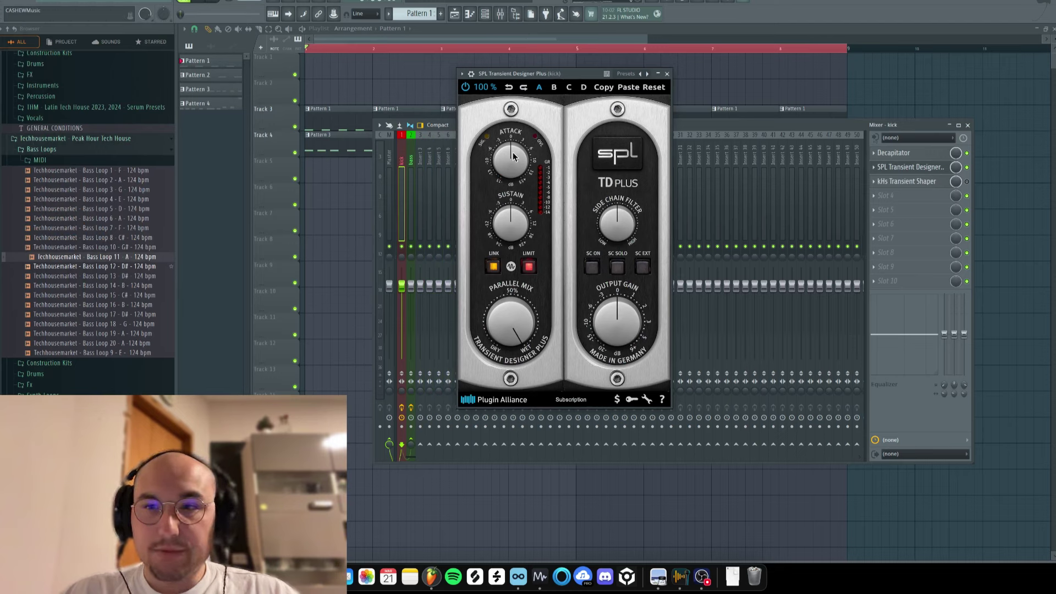
{"action": "left_click_drag", "start_coordinate": [513, 156], "coordinate": [510, 175]}
{"action": "key", "text": "space"}
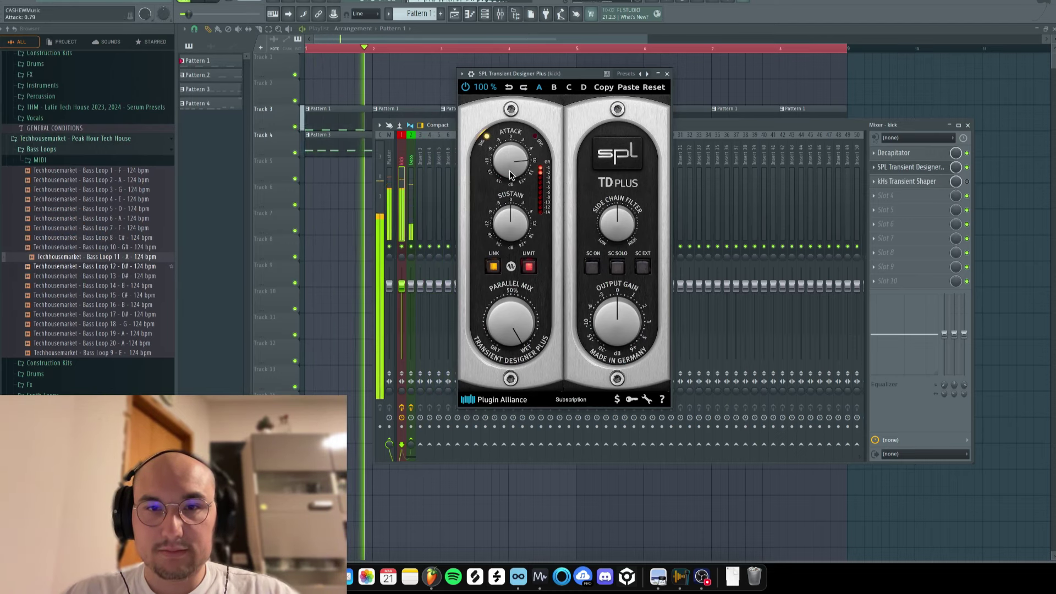
{"action": "left_click_drag", "start_coordinate": [510, 175], "coordinate": [512, 186]}
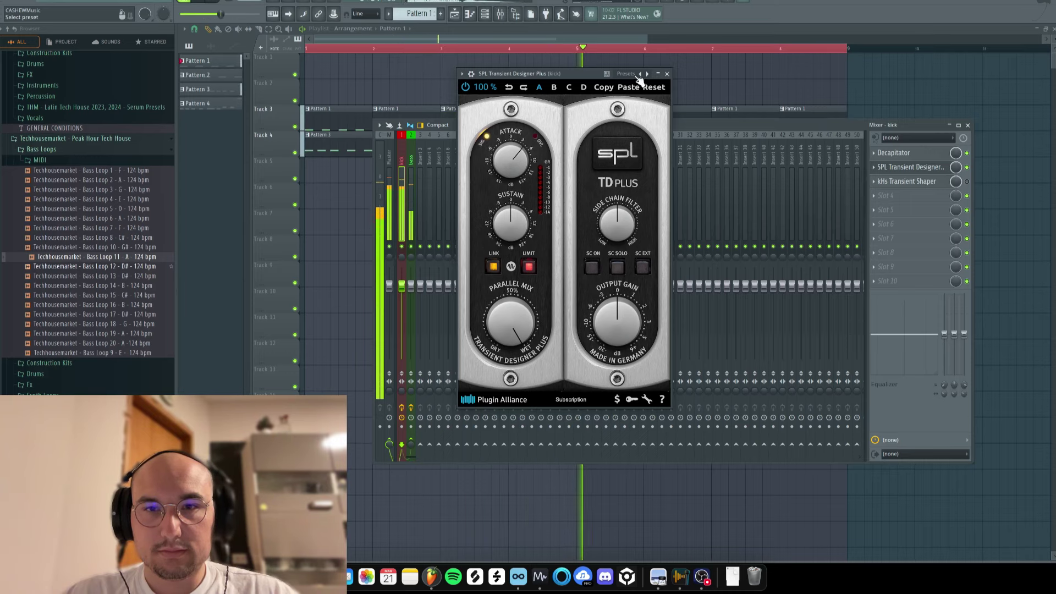
{"action": "left_click", "coordinate": [666, 73]}
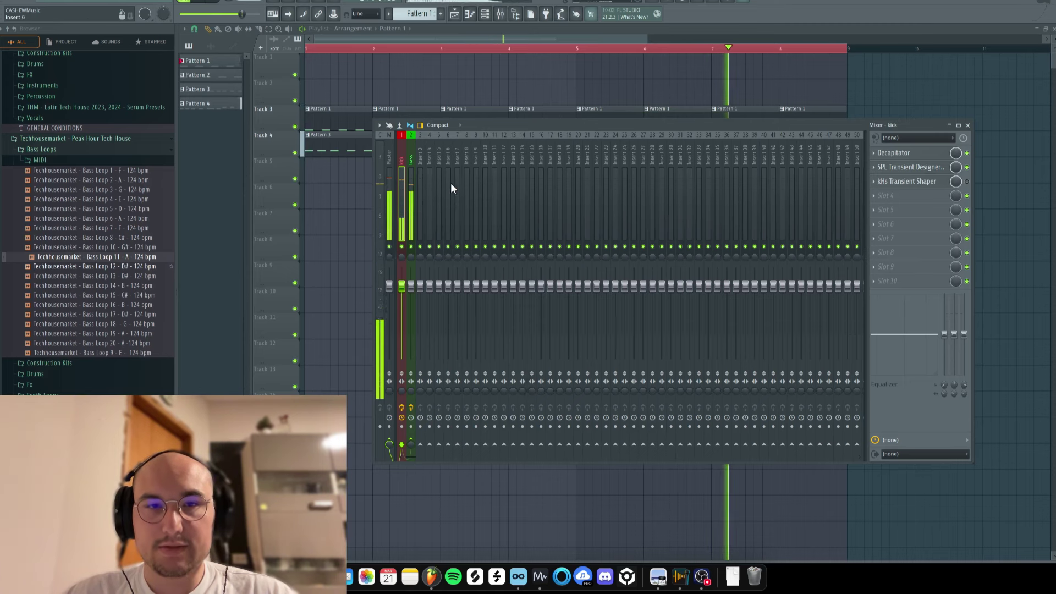
- Load Fruity Soft Clipper in the seventh effect slot of the master track and play the loop
{"action": "key", "text": "space"}
{"action": "left_click", "coordinate": [387, 156]}
{"action": "left_click", "coordinate": [883, 238]}
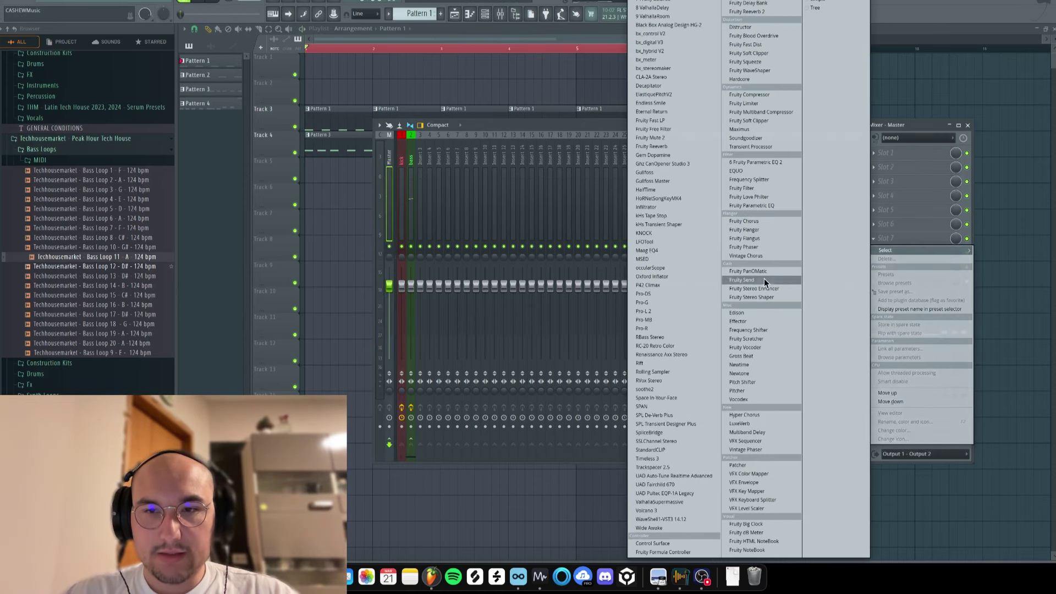
{"action": "left_click", "coordinate": [776, 52]}
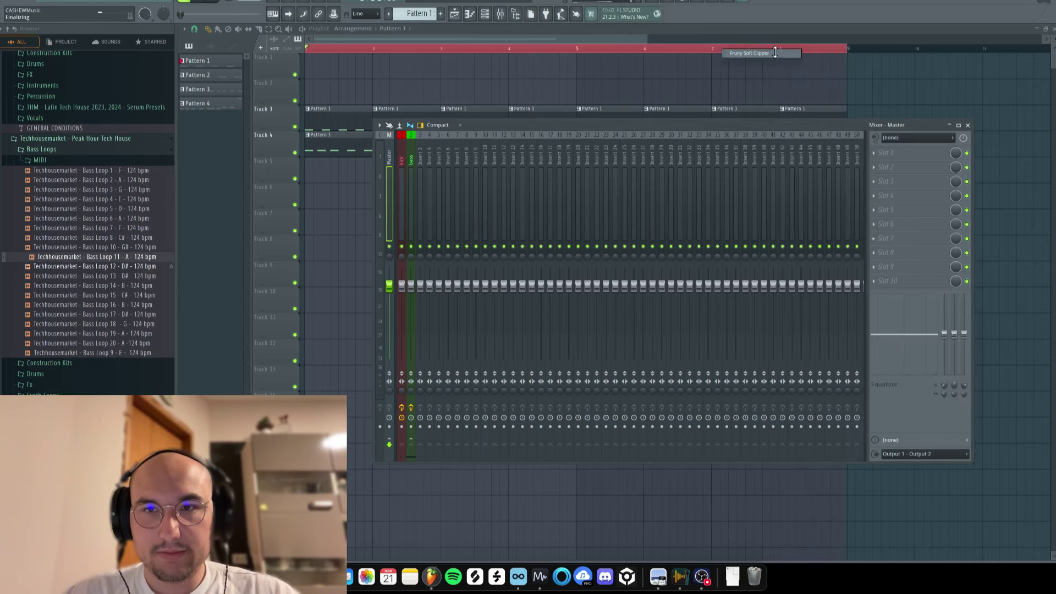
{"action": "key", "text": "space"}
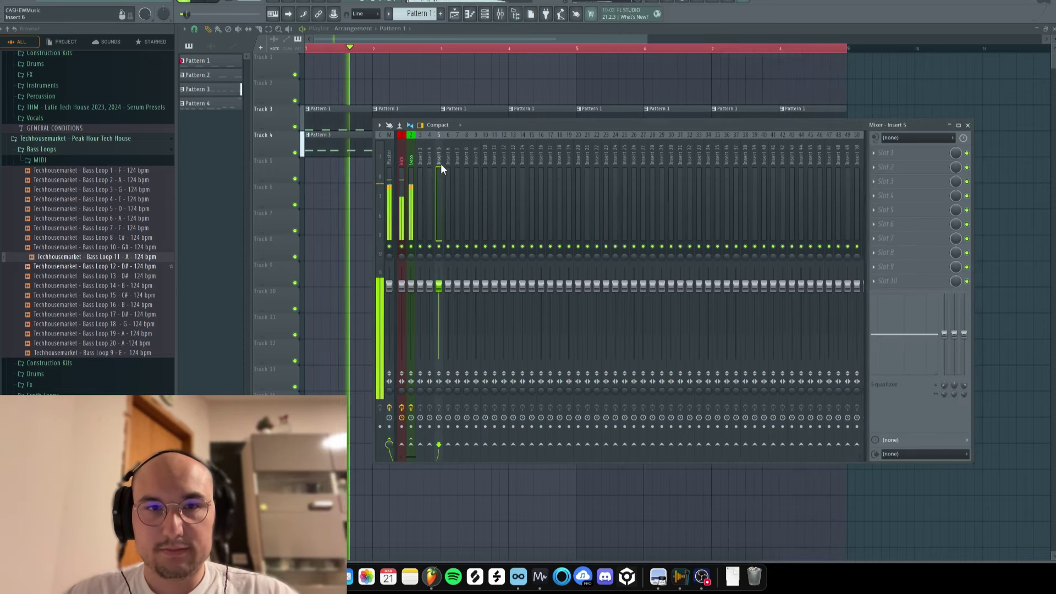
- Replace kHs Transient Shaper in the kick track's third effect slot with FabFilter Saturn 2
{"action": "left_click", "coordinate": [408, 186]}
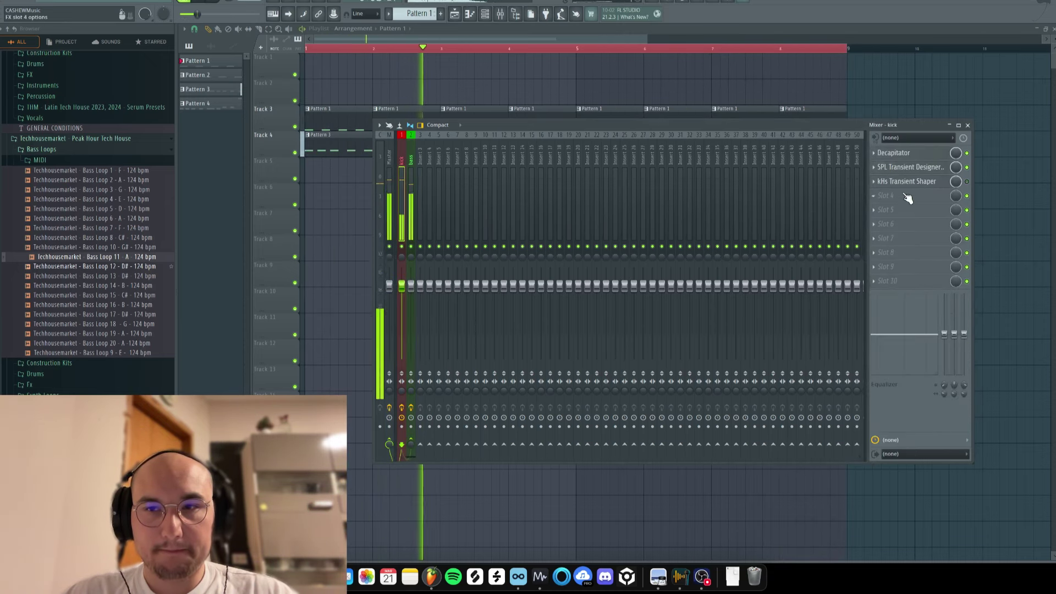
{"action": "key", "text": "space"}
{"action": "left_click", "coordinate": [874, 182]}
{"action": "left_click", "coordinate": [886, 202]}
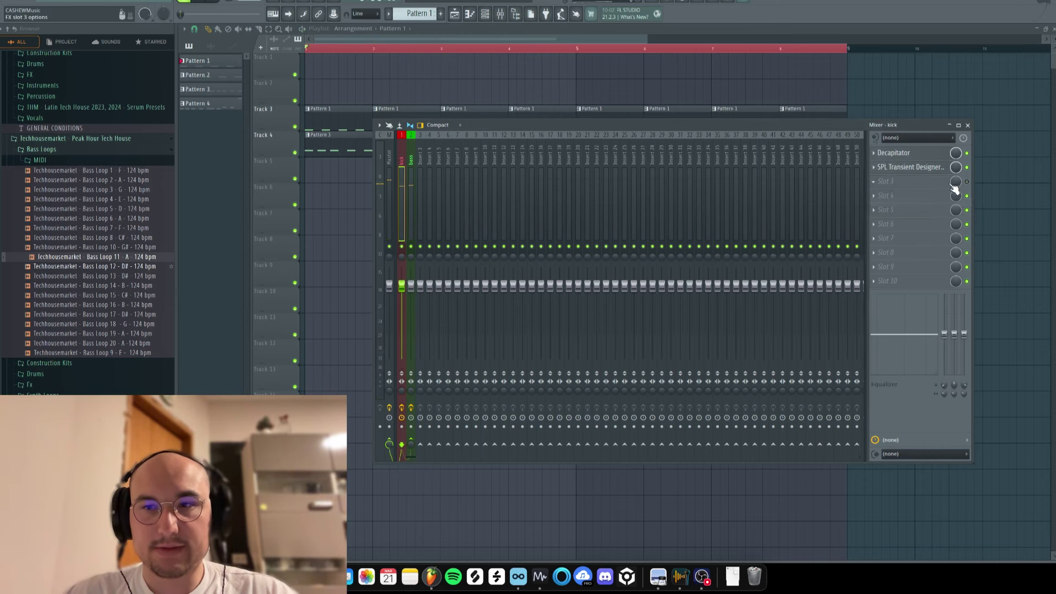
{"action": "left_click", "coordinate": [919, 181]}
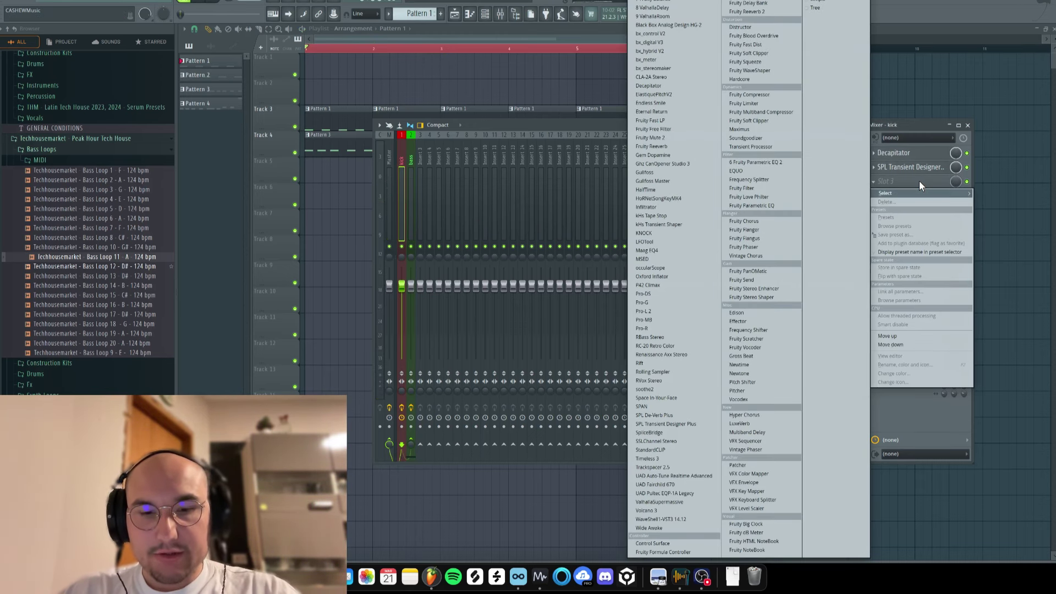
{"action": "key", "text": "5"}
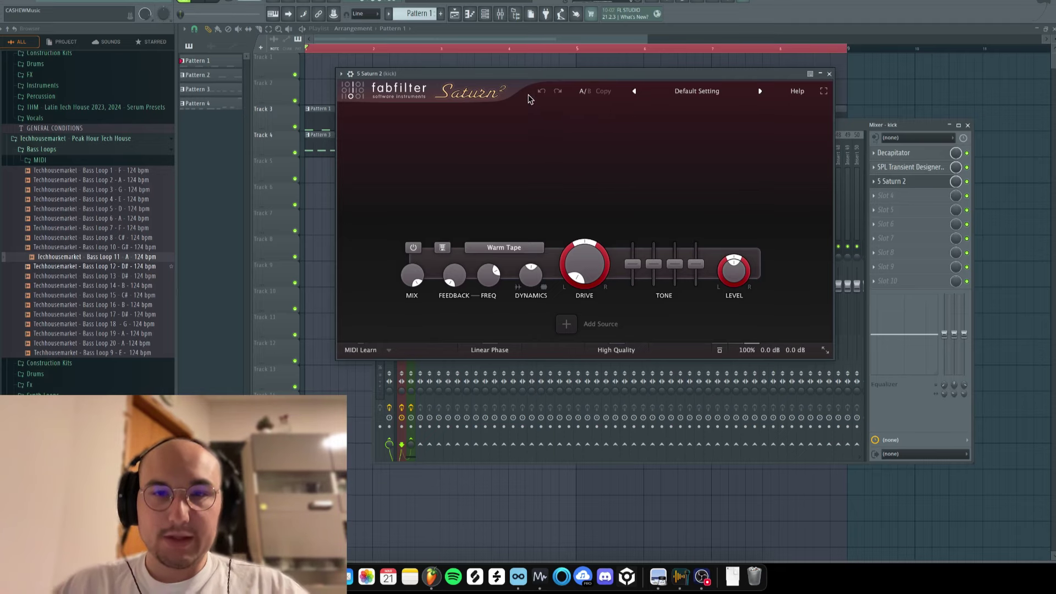
- Split Saturn 2 into three bands with the lowest crossover at about 120 Hz, and close the plug-in
{"action": "left_click", "coordinate": [501, 114]}
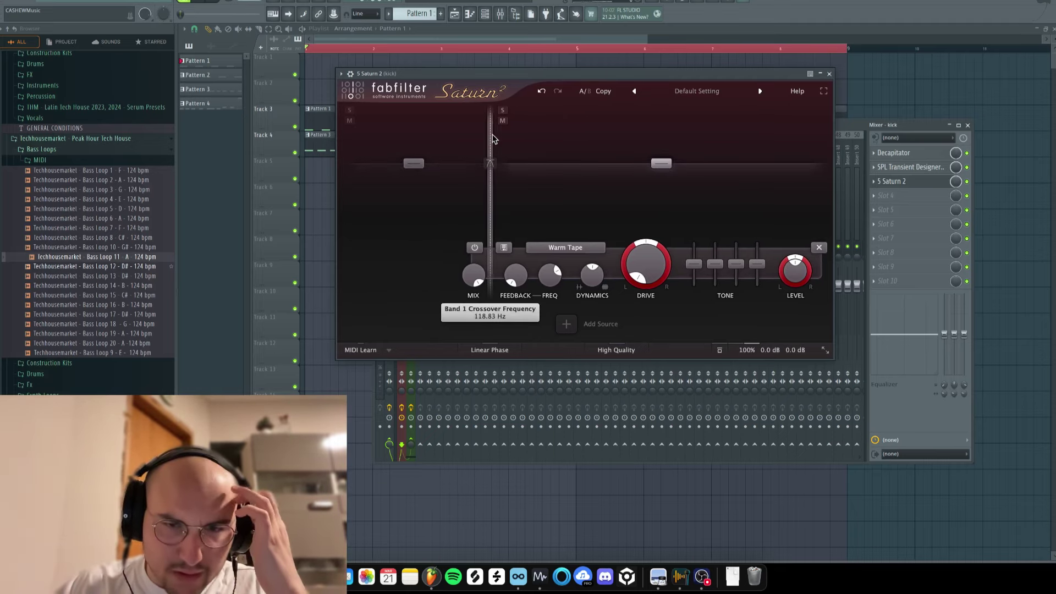
{"action": "left_click_drag", "start_coordinate": [492, 153], "coordinate": [493, 155]}
{"action": "left_click_drag", "start_coordinate": [589, 113], "coordinate": [542, 124]}
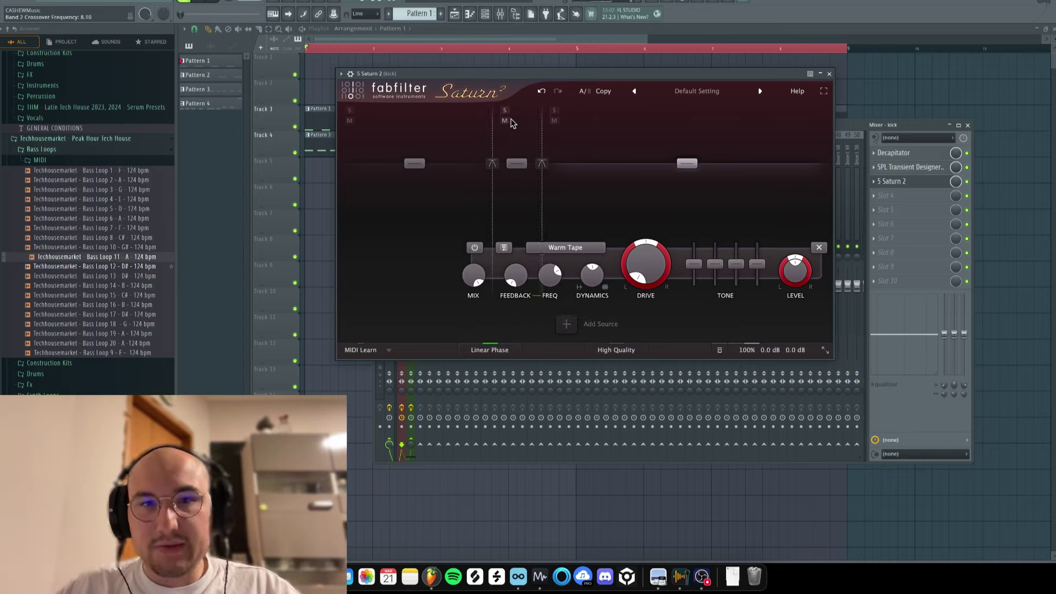
{"action": "left_click", "coordinate": [903, 181]}
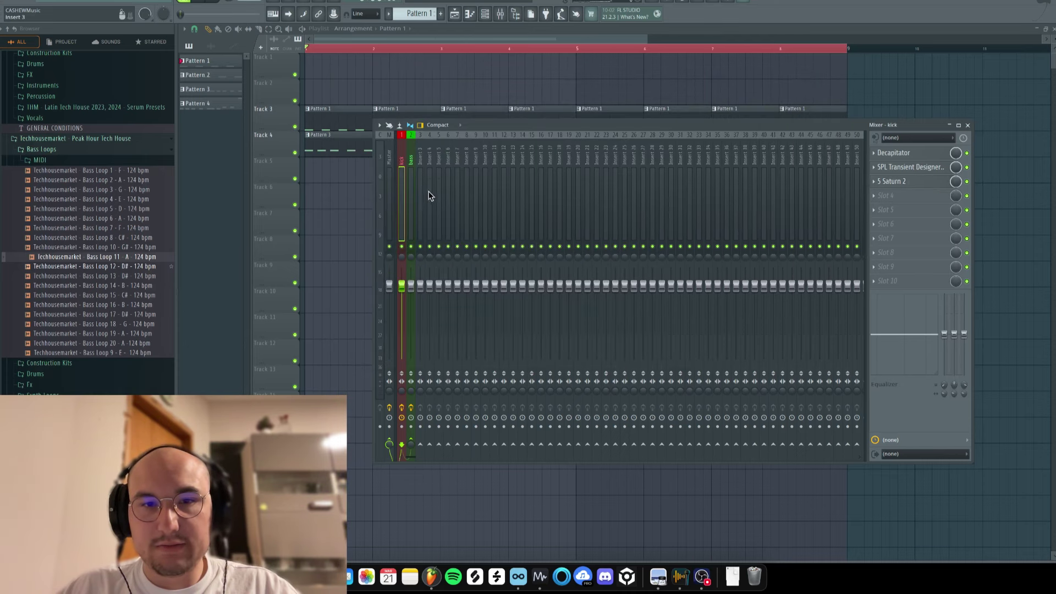
- Play the loop and reopen Saturn 2 on the kick track
{"action": "key", "text": "space"}
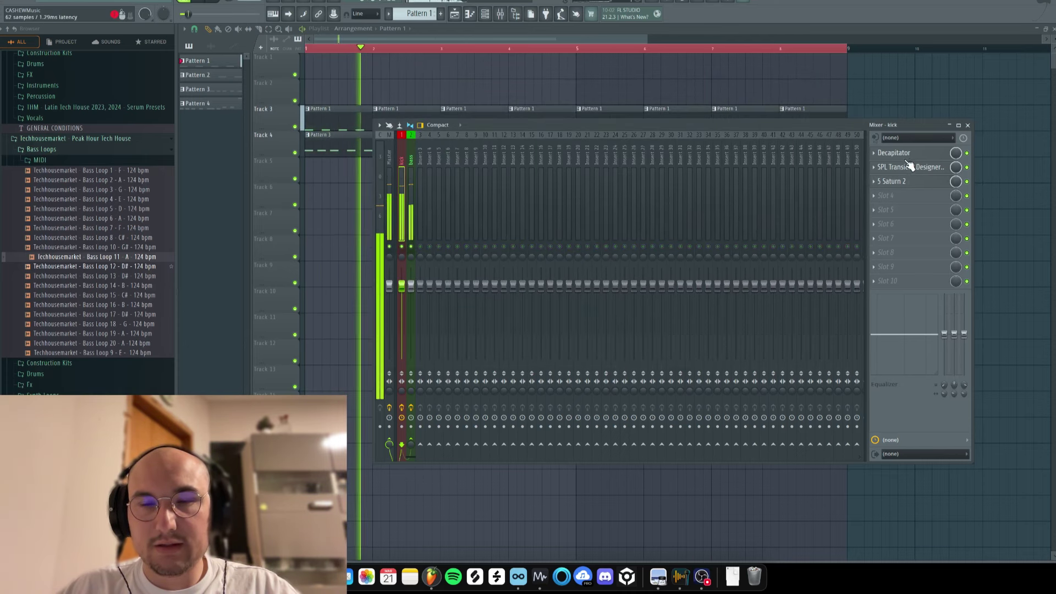
{"action": "key", "text": "space"}
{"action": "key", "text": "space"}
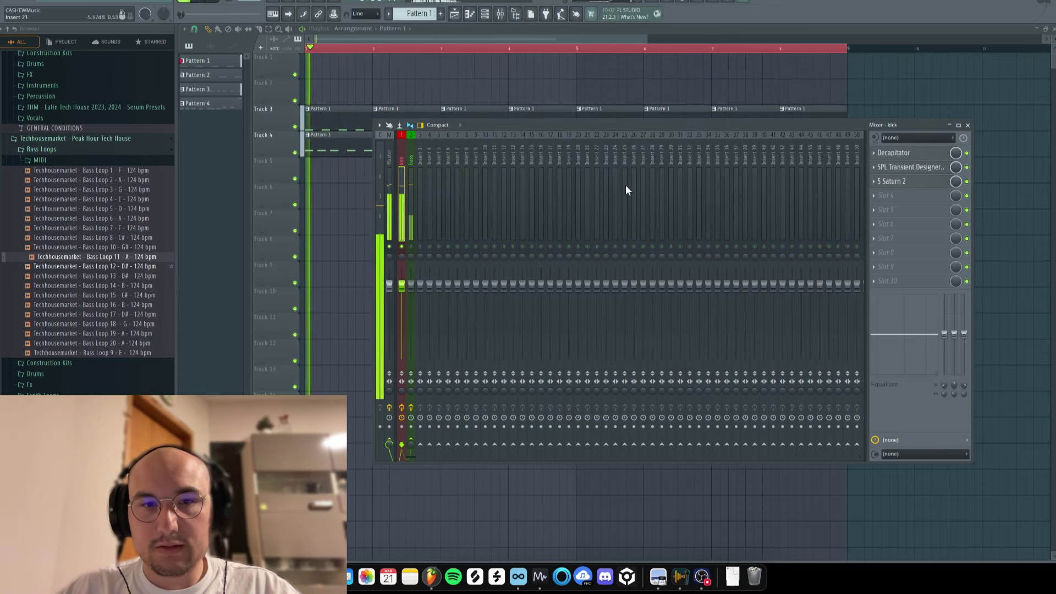
{"action": "left_click", "coordinate": [891, 180]}
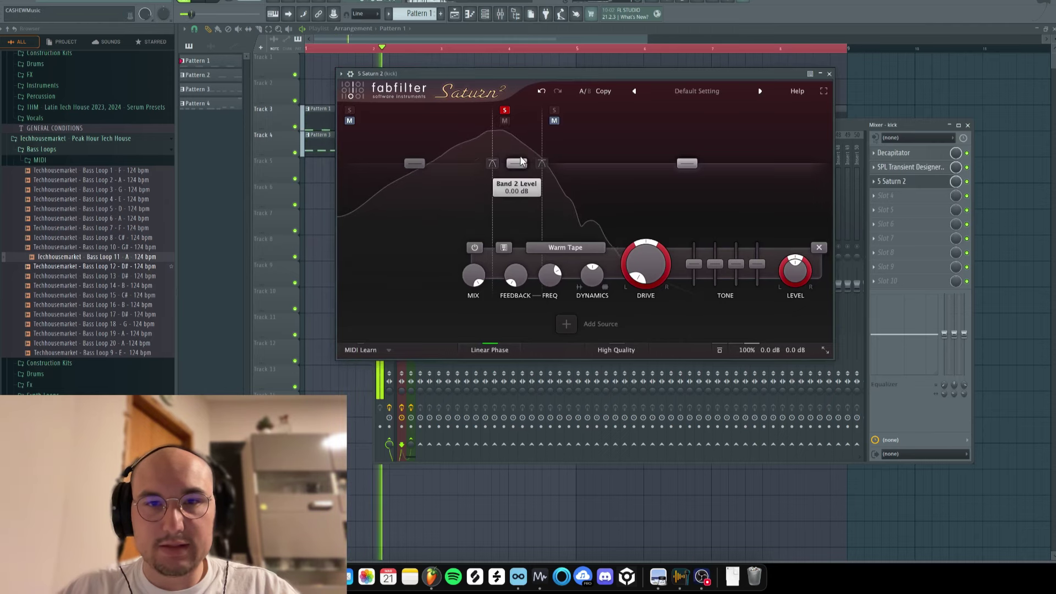
- Try raising the soloed band 2's level to +7.20 dB in Saturn 2, and reset it to 0 dB
{"action": "mouse_move", "coordinate": [524, 164]}
{"action": "left_mouse_down"}
{"action": "mouse_move", "coordinate": [533, 135]}
{"action": "mouse_move", "coordinate": [529, 153]}
{"action": "left_mouse_up"}
{"action": "key", "text": "space"}
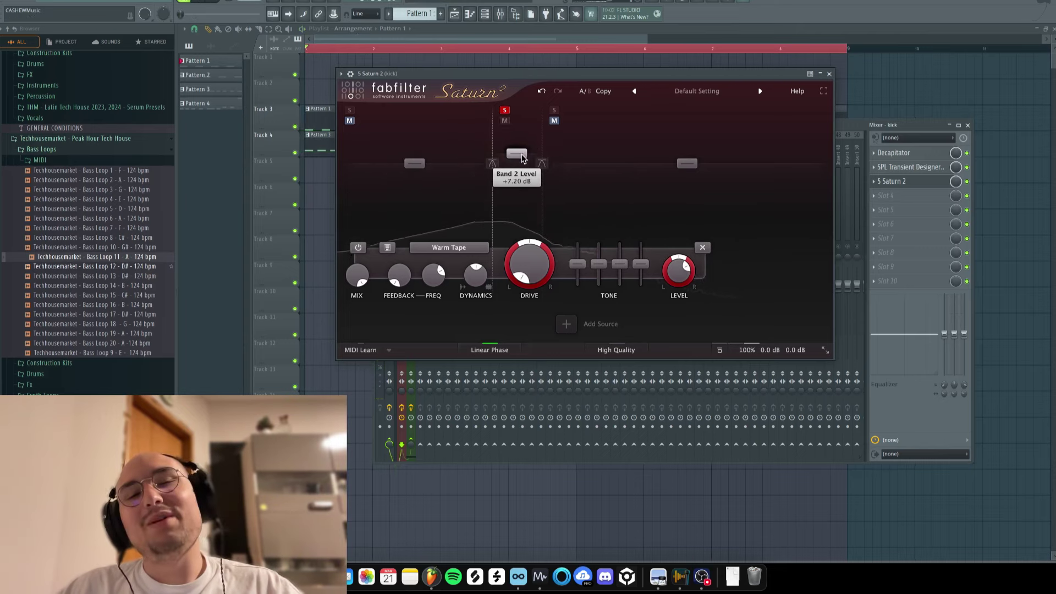
{"action": "double_click", "coordinate": [524, 156]}
{"action": "type", "text": "0"}
{"action": "key", "text": "Return"}
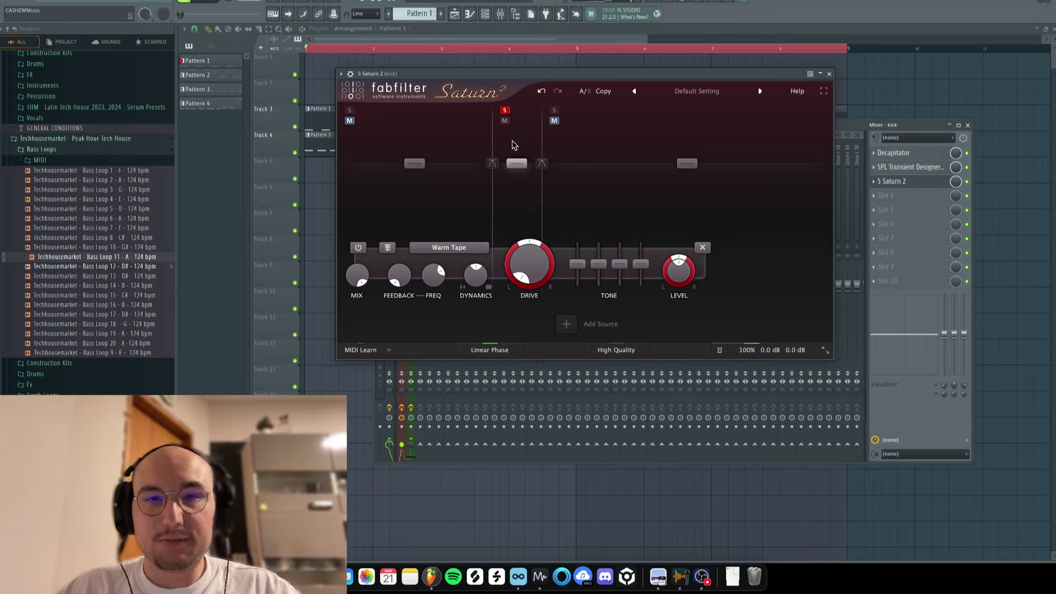
- Change the saturation style of Saturn 2's band 2 to Warm Tube
{"action": "left_click", "coordinate": [449, 247]}
{"action": "mouse_move", "coordinate": [479, 265]}
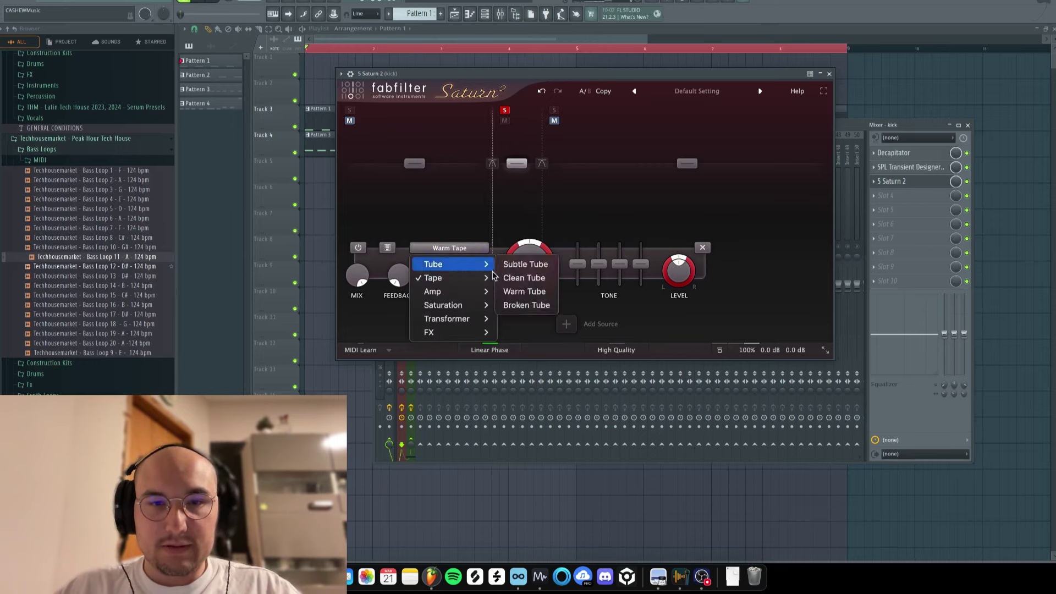
{"action": "left_click", "coordinate": [525, 291]}
{"action": "left_click", "coordinate": [453, 248]}
{"action": "mouse_move", "coordinate": [455, 268]}
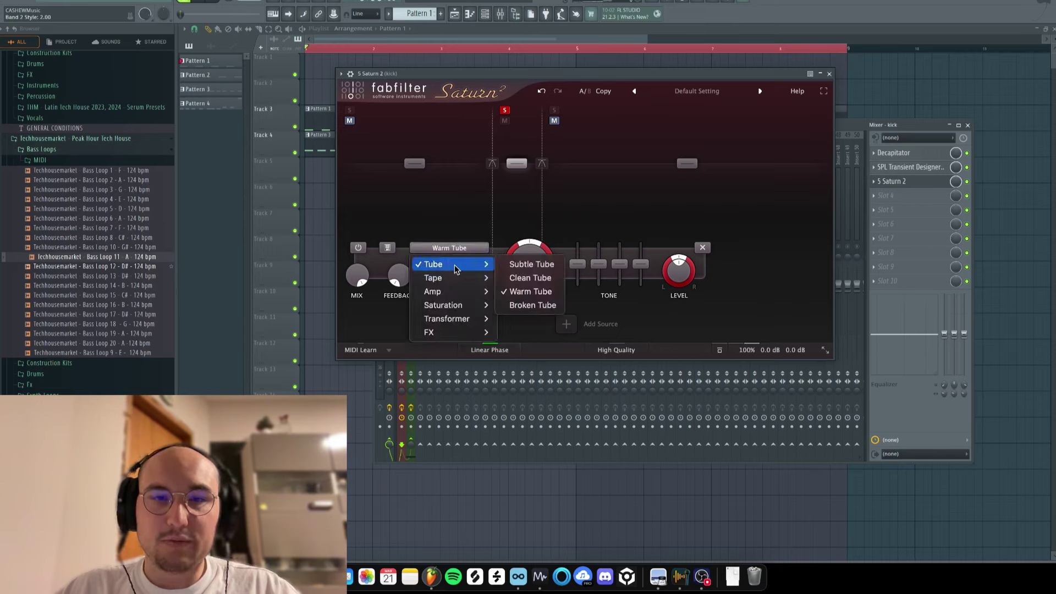
{"action": "left_click", "coordinate": [522, 233]}
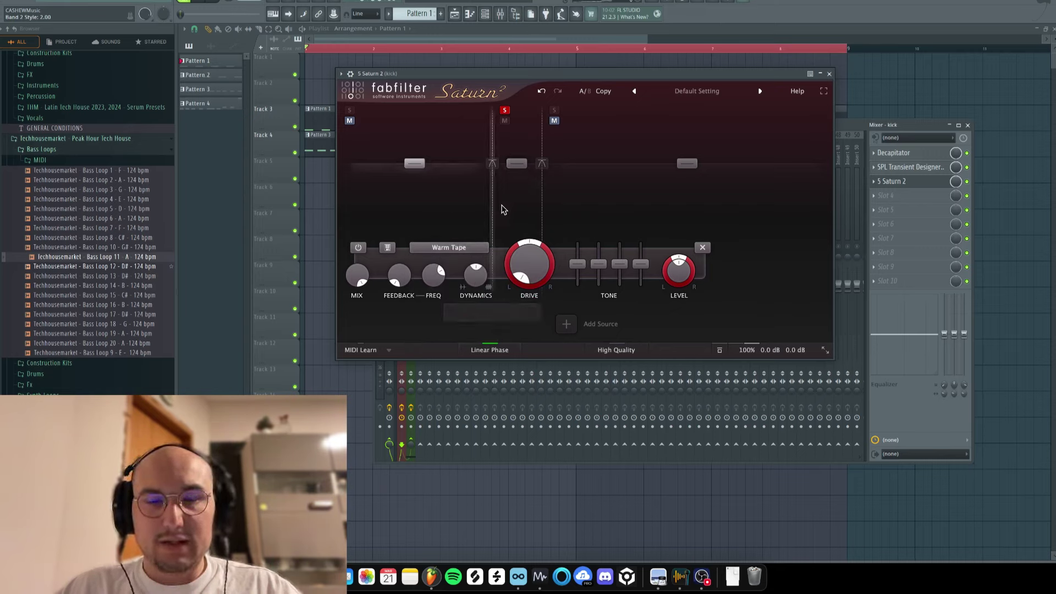
- Disable the saturation of the lowest and highest bands in Saturn 2
{"action": "left_click", "coordinate": [357, 248]}
{"action": "left_click", "coordinate": [664, 232]}
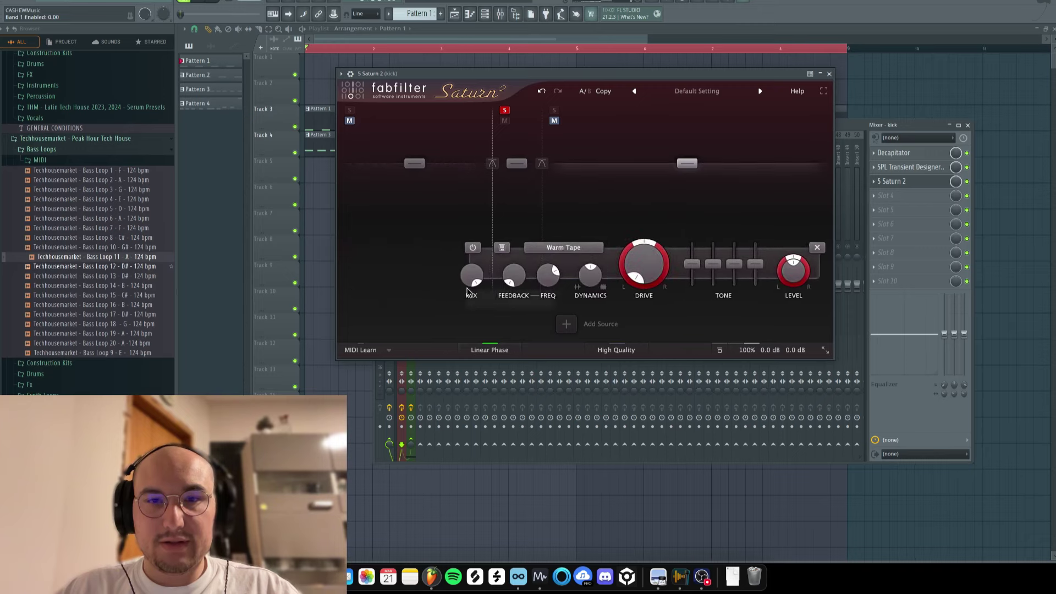
{"action": "left_click", "coordinate": [474, 248]}
- Raise band 2's drive and level in Saturn 2 while listening to the loop, and unsolo the band
{"action": "left_click", "coordinate": [516, 171]}
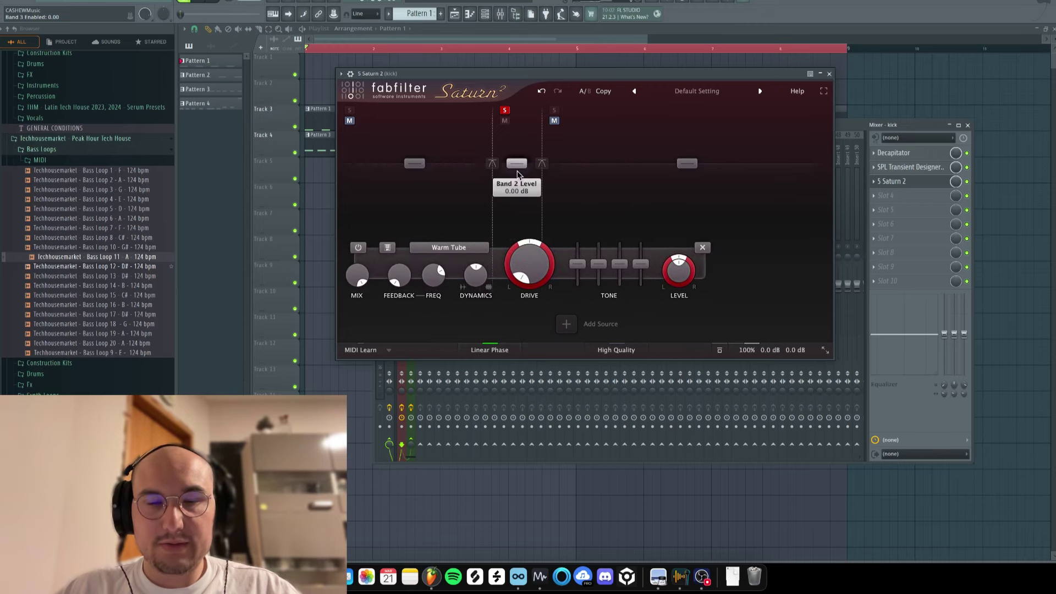
{"action": "scroll", "coordinate": [514, 165], "scroll_direction": "up", "scroll_amount": 5}
{"action": "key", "text": "space"}
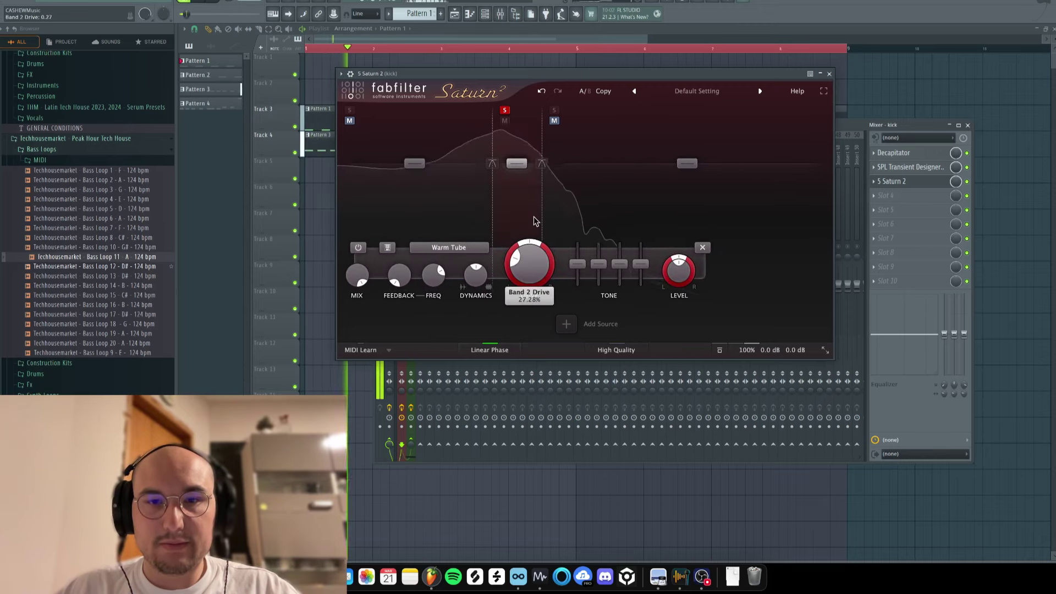
{"action": "left_click_drag", "start_coordinate": [516, 164], "coordinate": [517, 186]}
{"action": "key", "text": "space"}
{"action": "left_click", "coordinate": [505, 110]}
{"action": "key", "text": "space"}
- Set Saturn 2's High Quality mode to Good and stop playback
{"action": "left_click", "coordinate": [616, 350]}
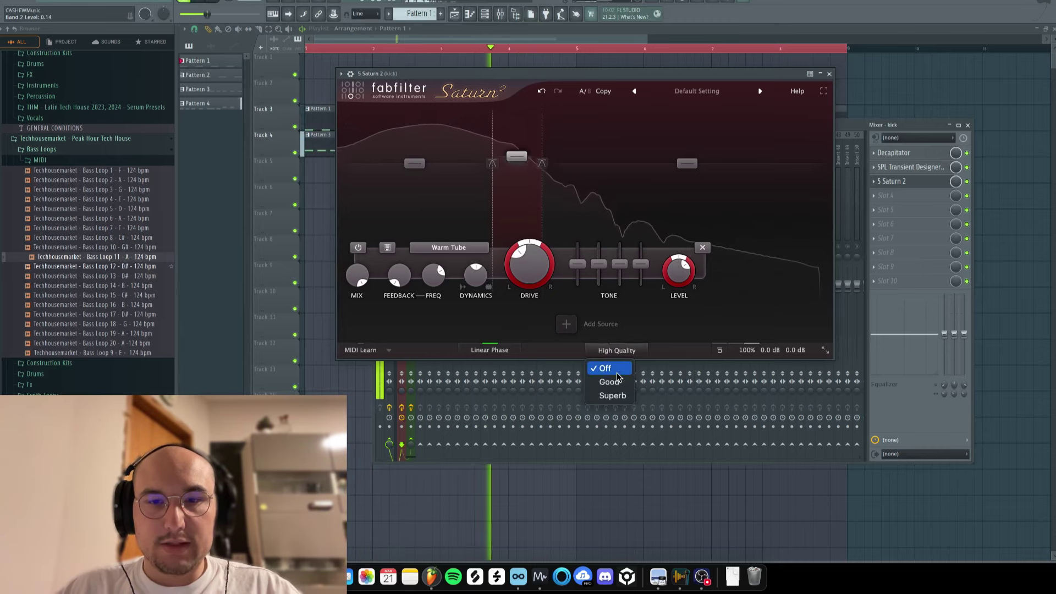
{"action": "left_click", "coordinate": [618, 381]}
{"action": "key", "text": "space"}
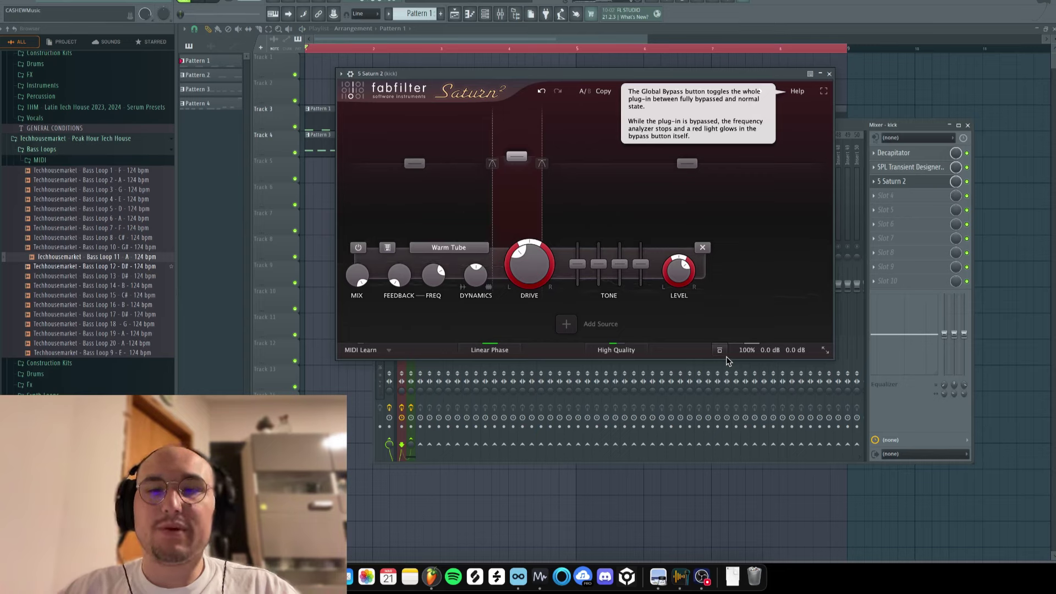
- Compare the kick with Saturn 2 bypassed and active, and close the plug-in
{"action": "mouse_move", "coordinate": [729, 357]}
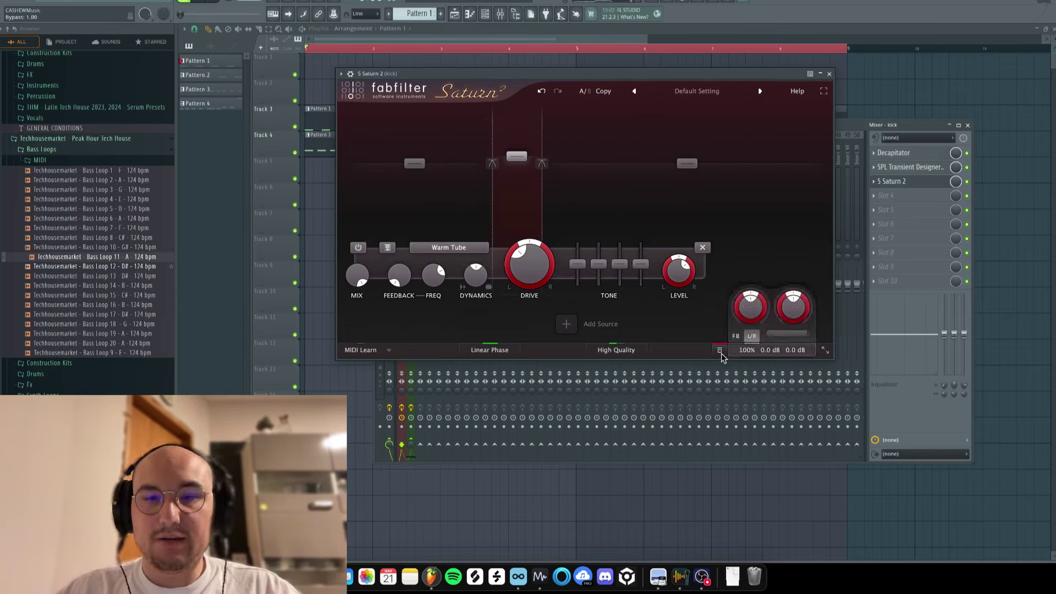
{"action": "key", "text": "space"}
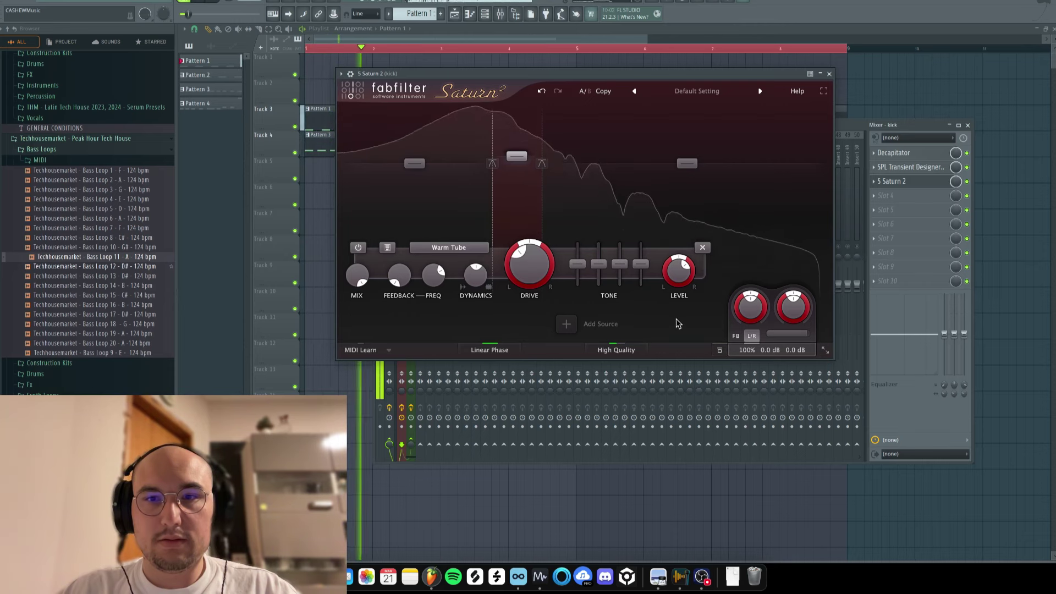
{"action": "key", "text": "space"}
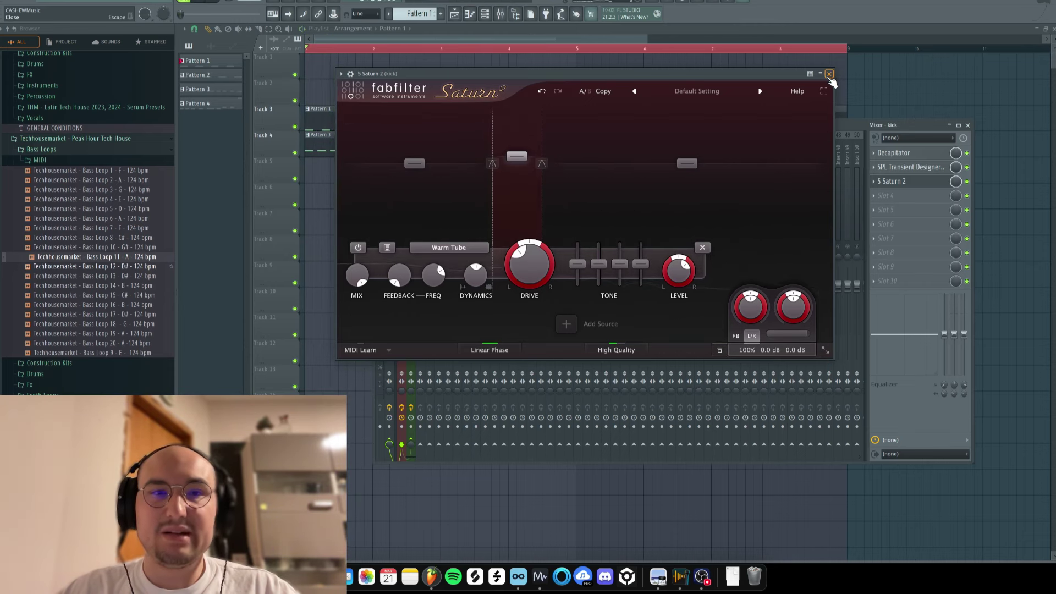
{"action": "left_click", "coordinate": [829, 74]}
- Load Black Box Analog Design HG-2 in the kick track's fourth effect slot and play the loop
{"action": "left_click", "coordinate": [895, 196]}
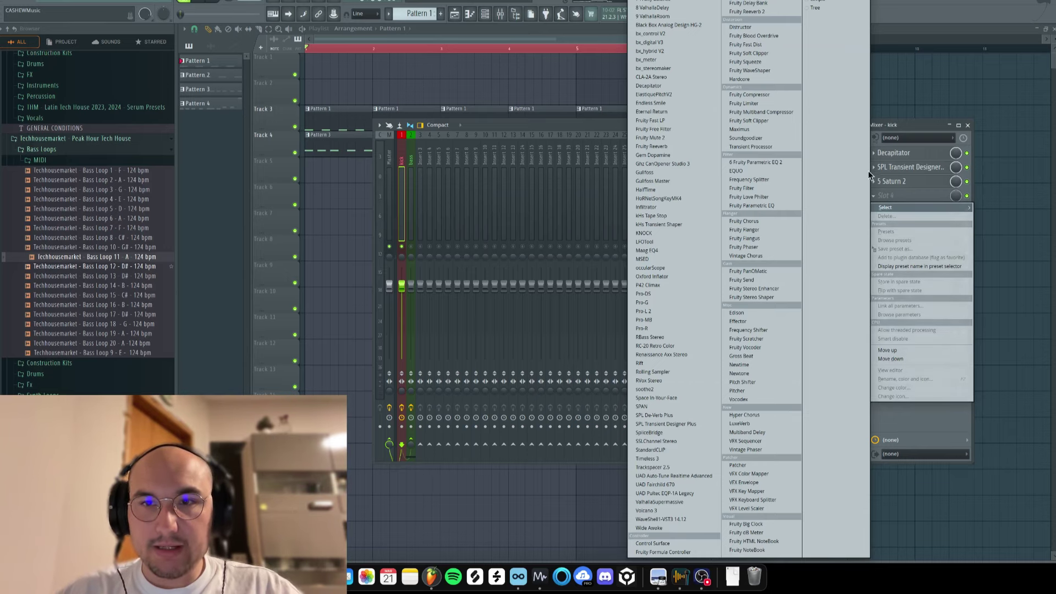
{"action": "left_click", "coordinate": [677, 22]}
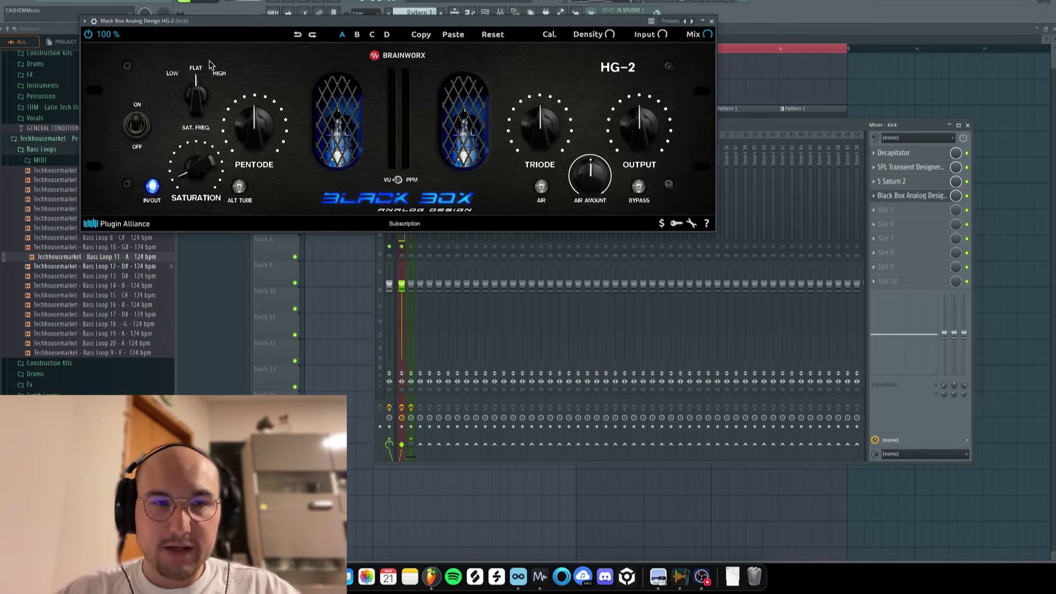
{"action": "key", "text": "space"}
- Slightly raise the Saturation, Pentode and Triode amounts in HG-2 while listening to the loop, and close the plug-in
{"action": "left_click_drag", "start_coordinate": [254, 125], "coordinate": [265, 169]}
{"action": "key", "text": "space"}
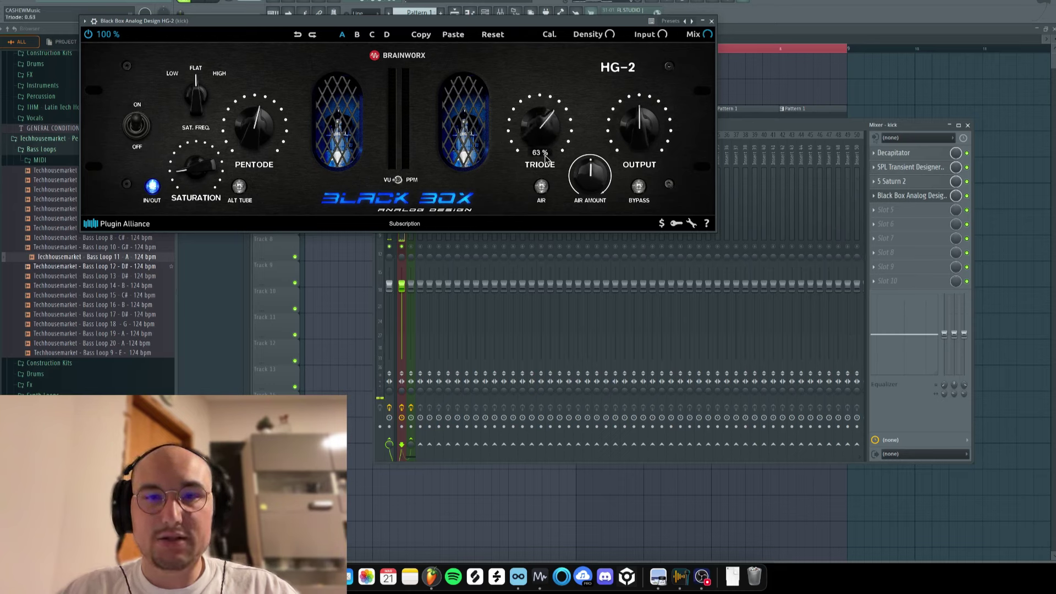
{"action": "key", "text": "space"}
{"action": "left_click_drag", "start_coordinate": [546, 167], "coordinate": [548, 170]}
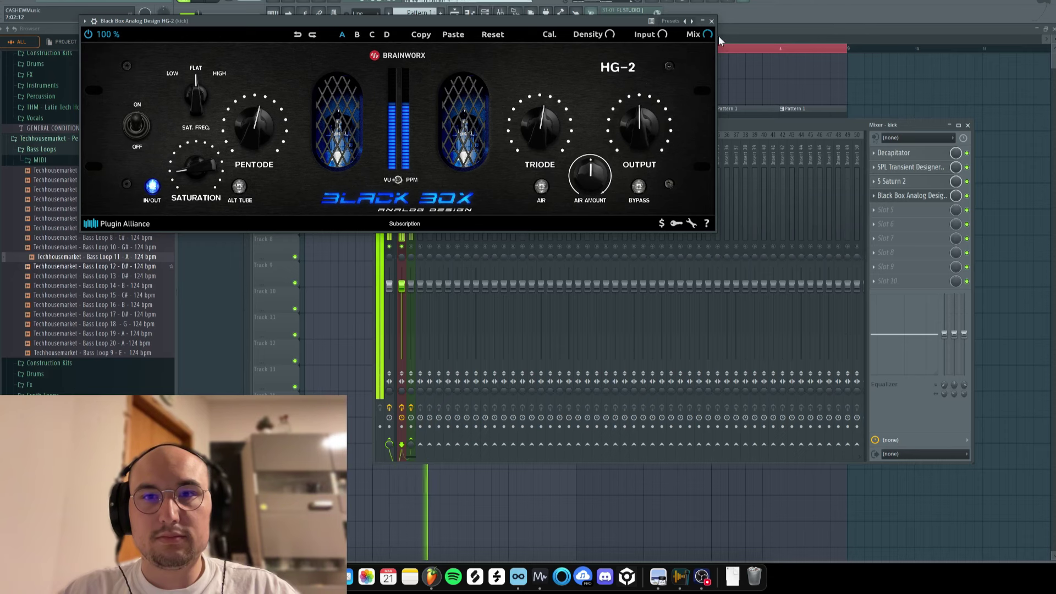
{"action": "left_click", "coordinate": [711, 21]}
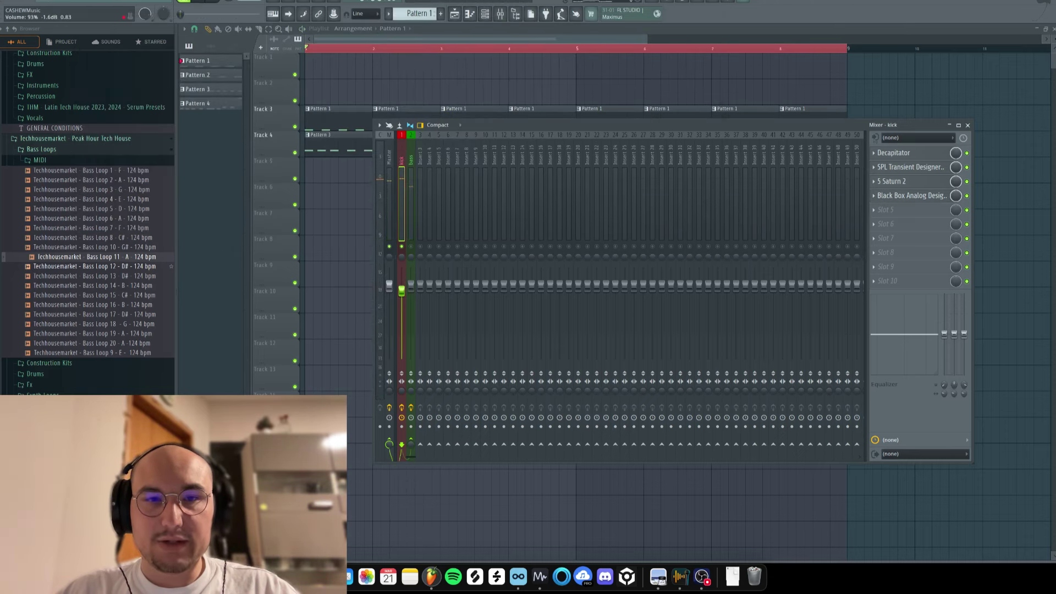
- Lower the kick track's volume to about 91% and compare the kick with its effects bypassed and enabled
{"action": "key", "text": "space"}
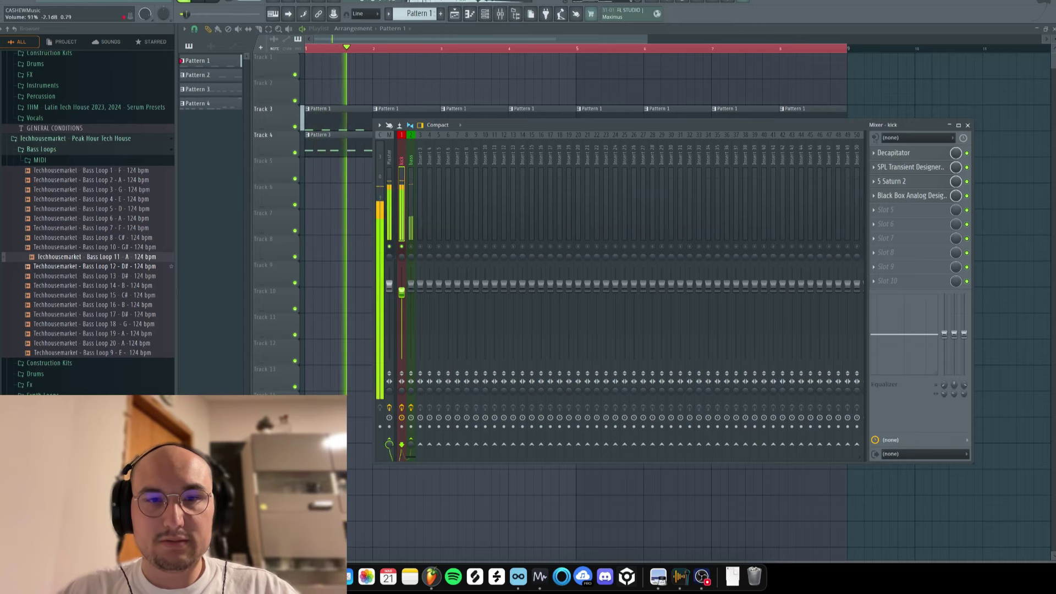
{"action": "key", "text": "space"}
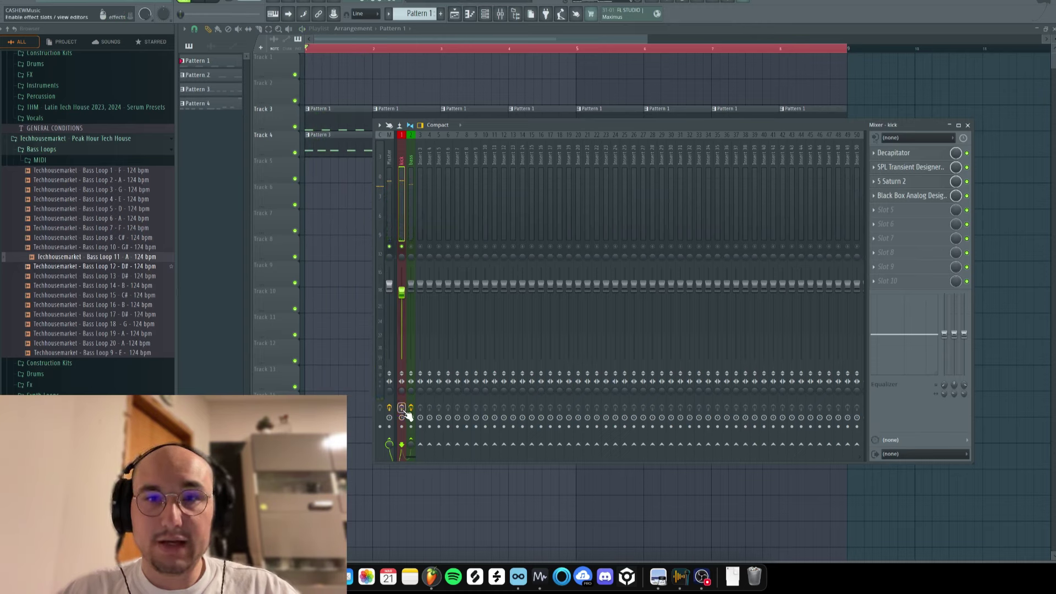
{"action": "key", "text": "space"}
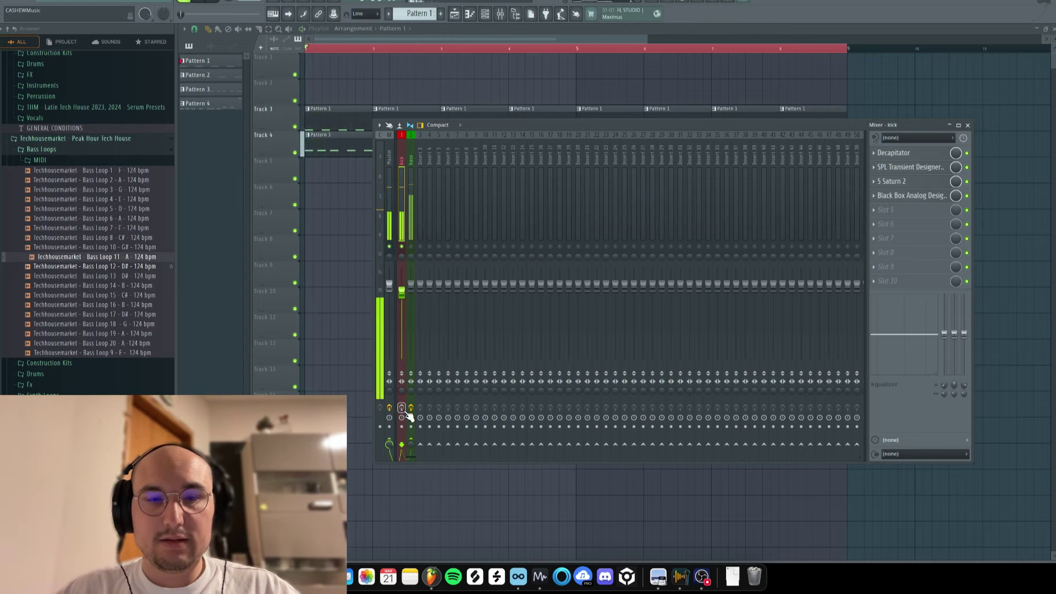
{"action": "left_click", "coordinate": [402, 408]}
{"action": "key", "text": "space"}
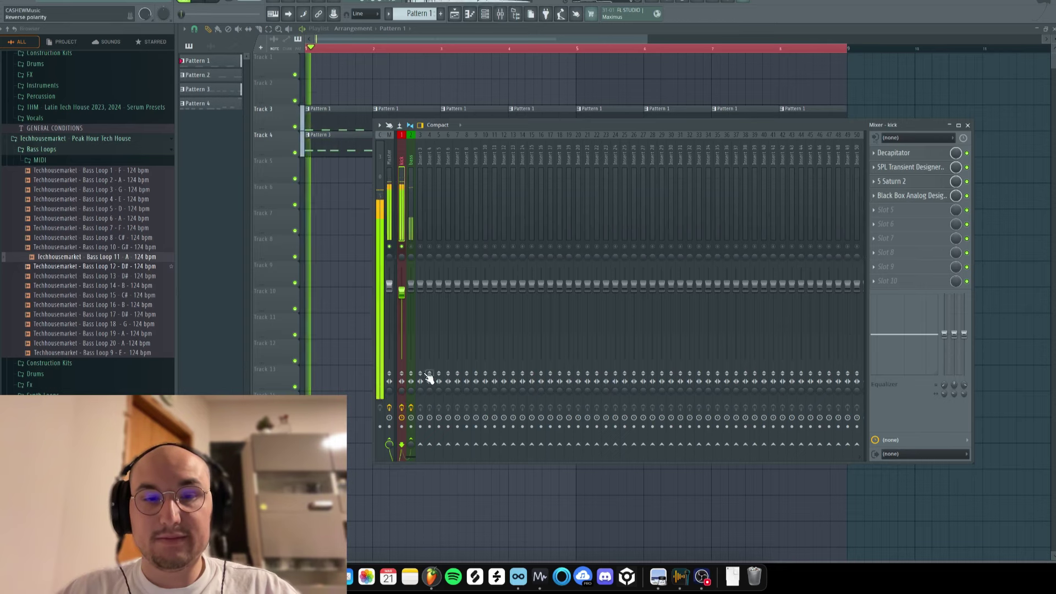
{"action": "key", "text": "space"}
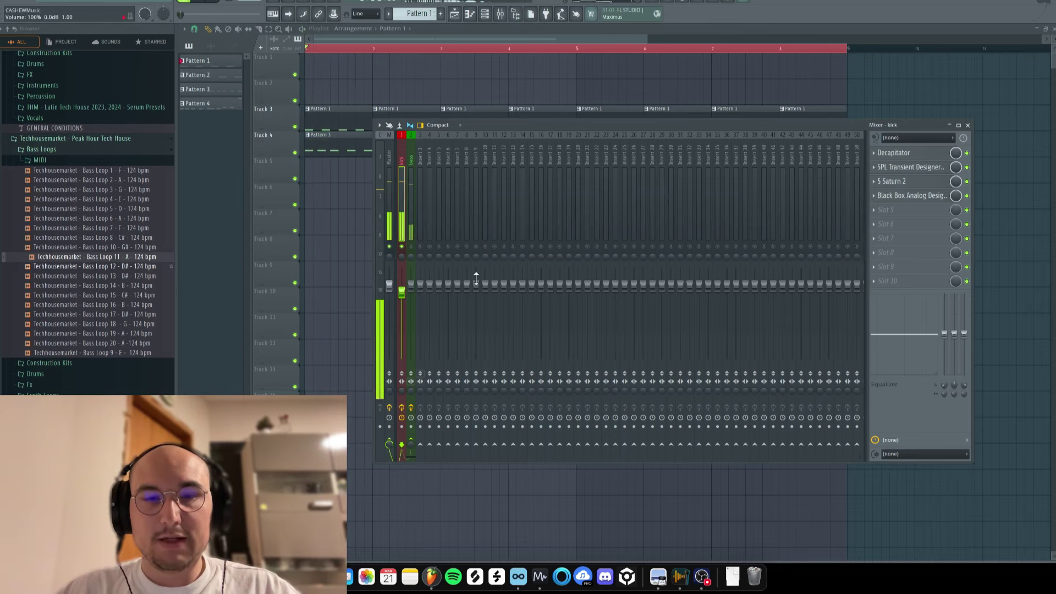
- Unmute the bass track, listen to it together with the kick, and select the bass track
{"action": "left_click", "coordinate": [411, 246]}
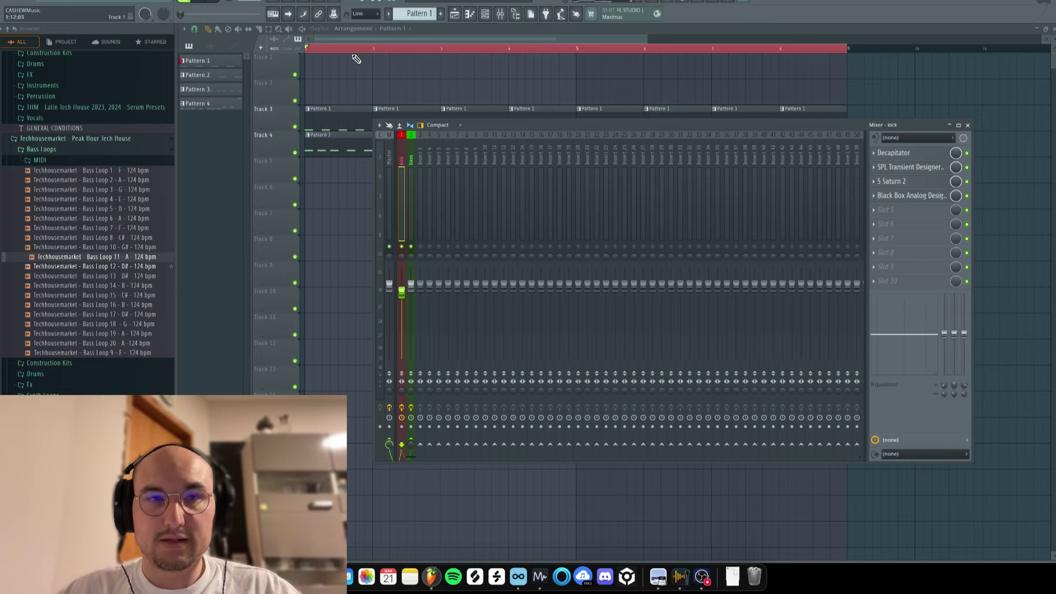
{"action": "key", "text": "space"}
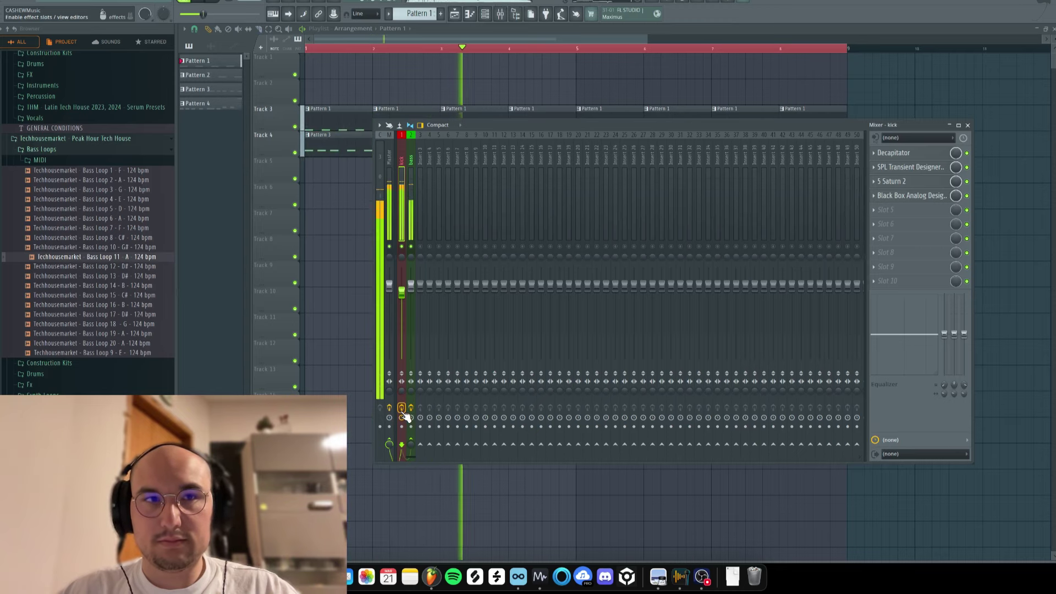
{"action": "left_click", "coordinate": [421, 168]}
{"action": "left_click", "coordinate": [407, 173]}
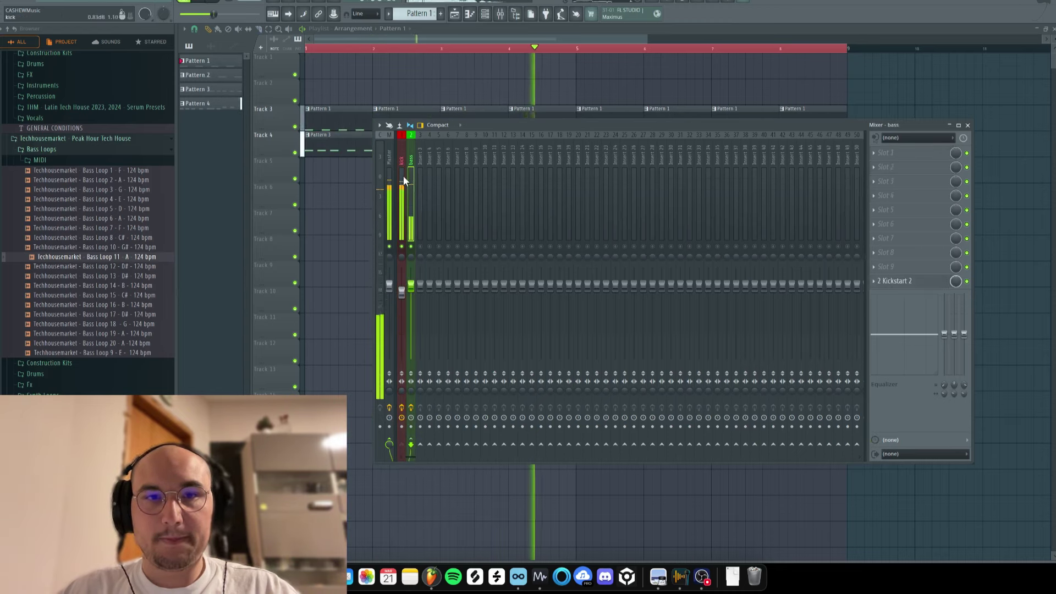
{"action": "key", "text": "space"}
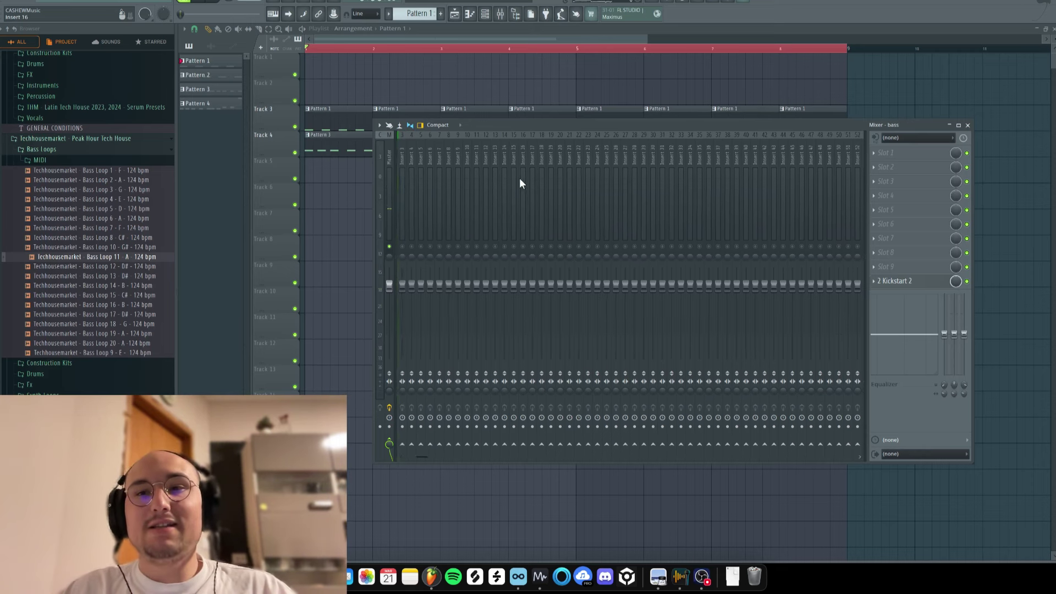
- Load Soundgoodizer in the bass track's first effect slot and reduce its amount while playing the loop
{"action": "left_click", "coordinate": [890, 159]}
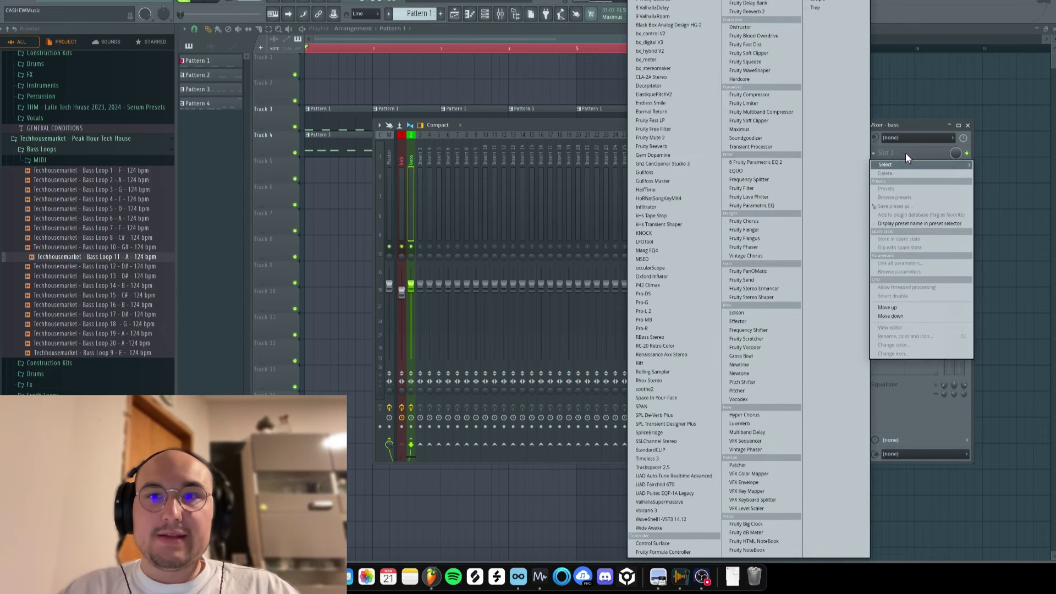
{"action": "left_click", "coordinate": [780, 138]}
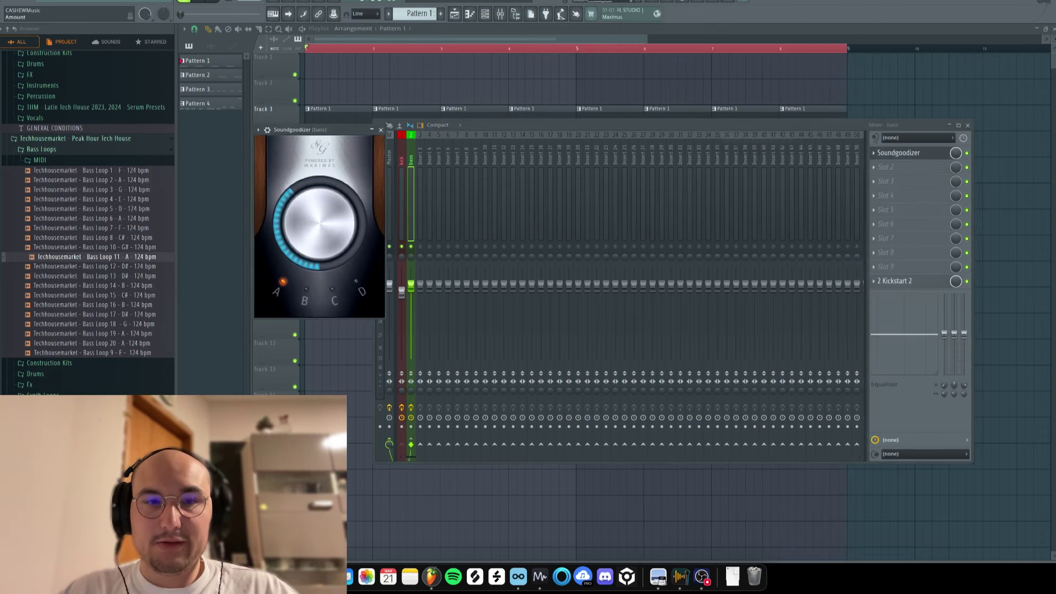
{"action": "key", "text": "space"}
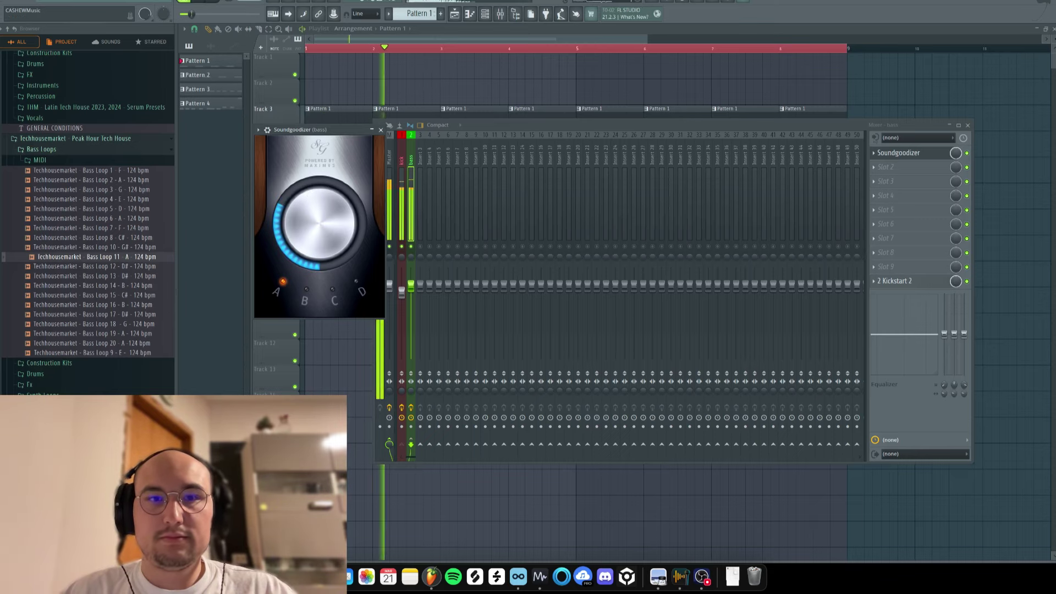
- Lower the bass track's volume to about 91%, stop playback, and bring the Soundgoodizer window in front of the mixer
{"action": "left_click", "coordinate": [412, 288]}
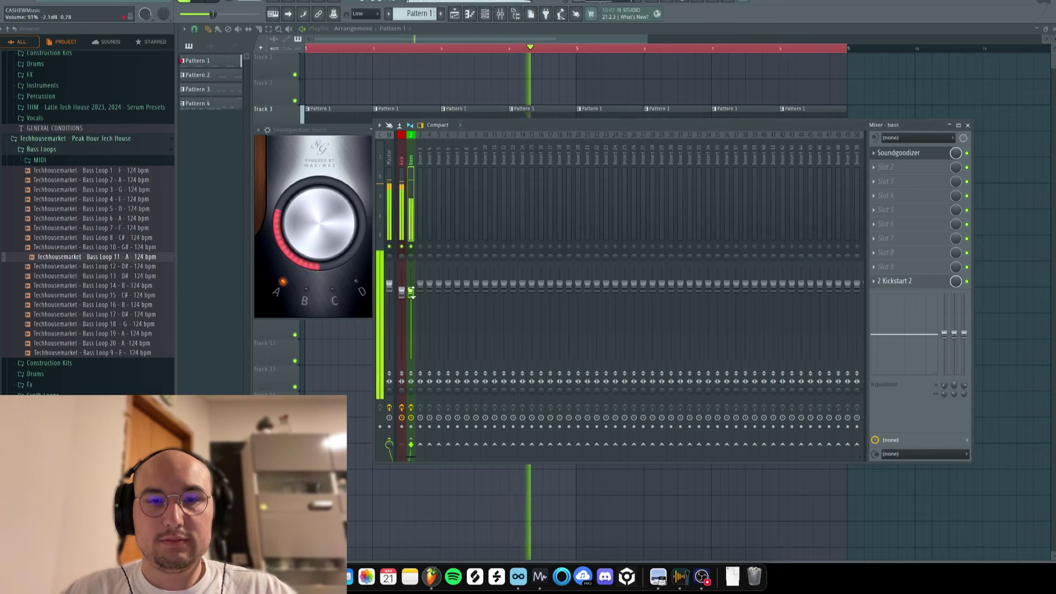
{"action": "key", "text": "space"}
{"action": "left_click", "coordinate": [336, 197]}
{"action": "left_click_drag", "start_coordinate": [330, 134], "coordinate": [344, 142]}
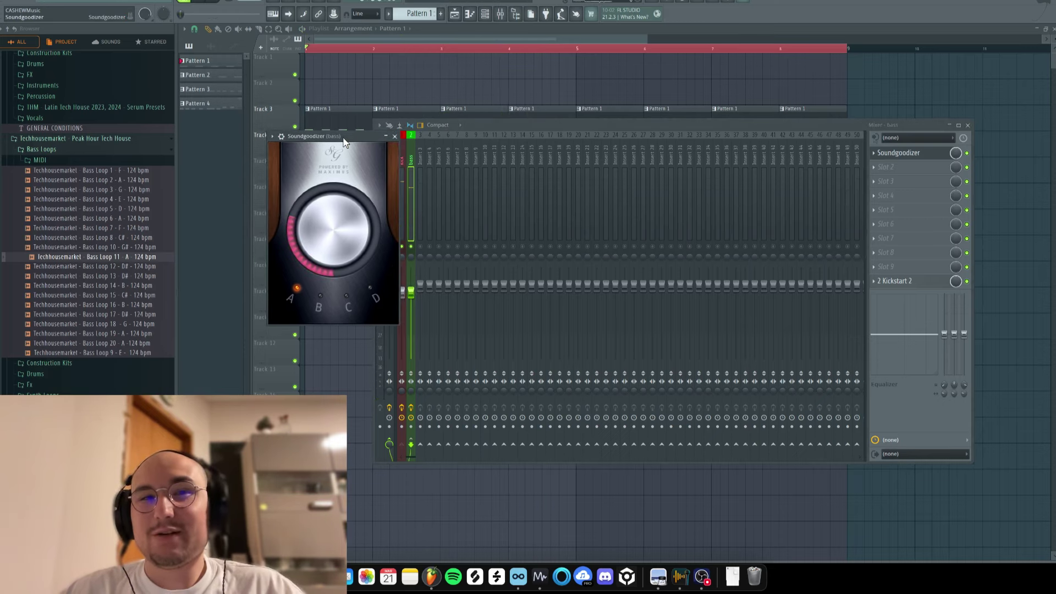
- Bypass Soundgoodizer on the bass track and move it down to effect slot 7
{"action": "left_click", "coordinate": [913, 154]}
{"action": "left_click", "coordinate": [966, 154]}
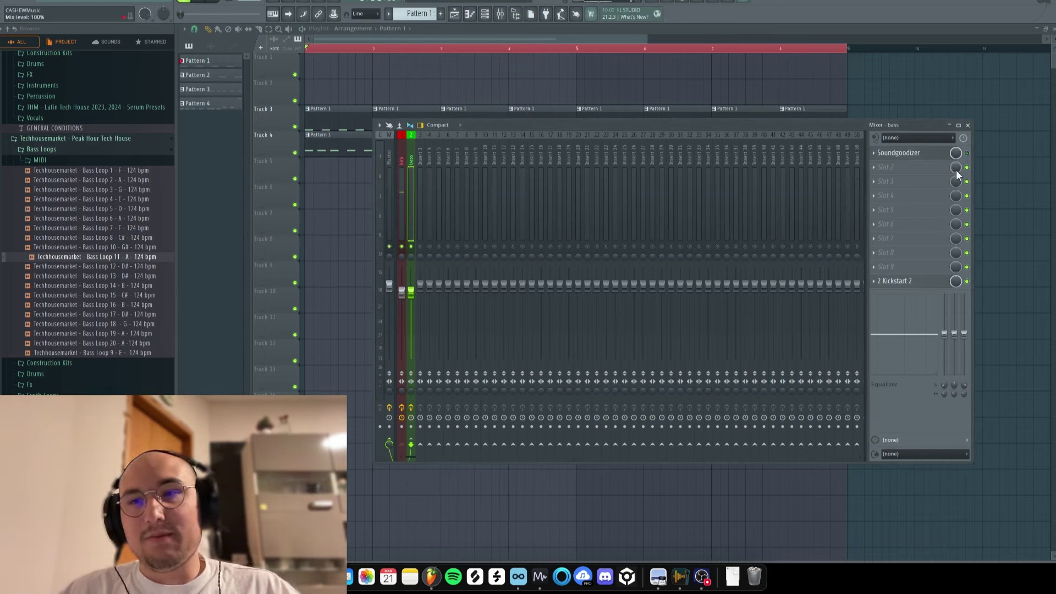
{"action": "left_click_drag", "start_coordinate": [935, 168], "coordinate": [924, 244]}
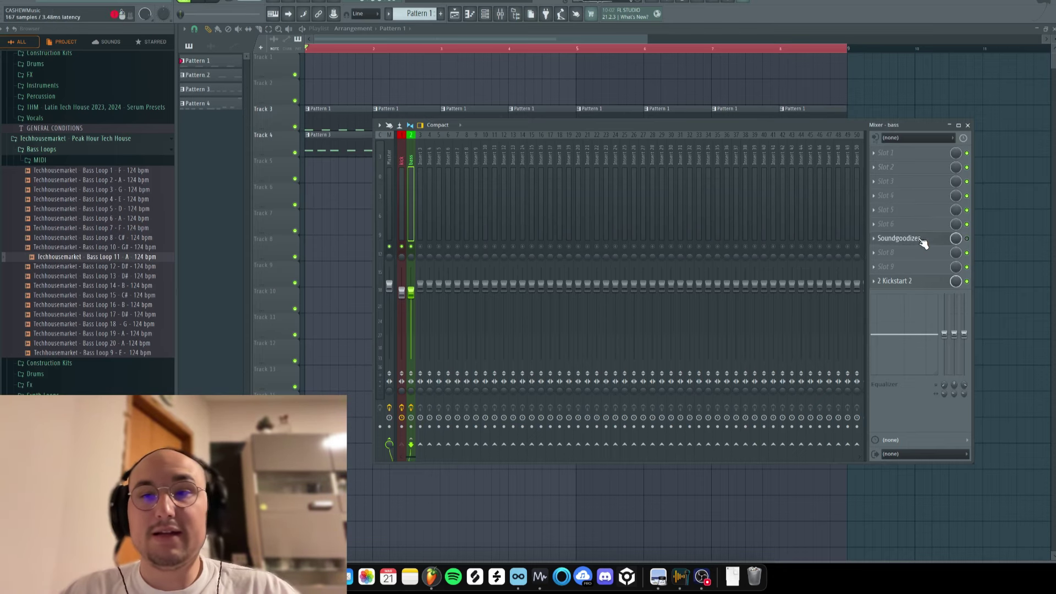
- Load Decapitator in the bass track's first effect slot and set its drive to about 1.9
{"action": "left_click", "coordinate": [894, 154]}
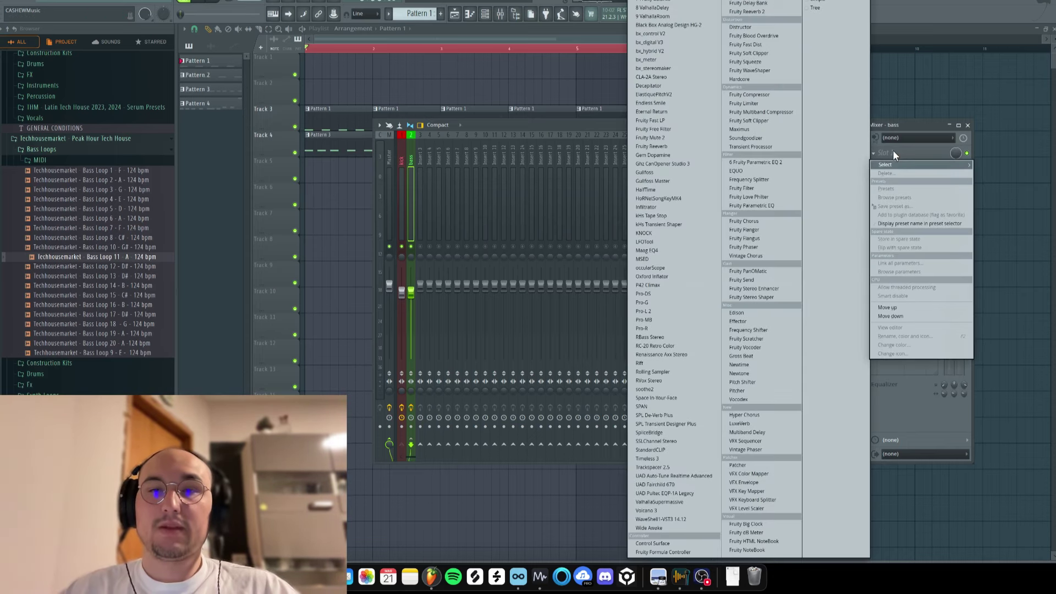
{"action": "key", "text": "Return"}
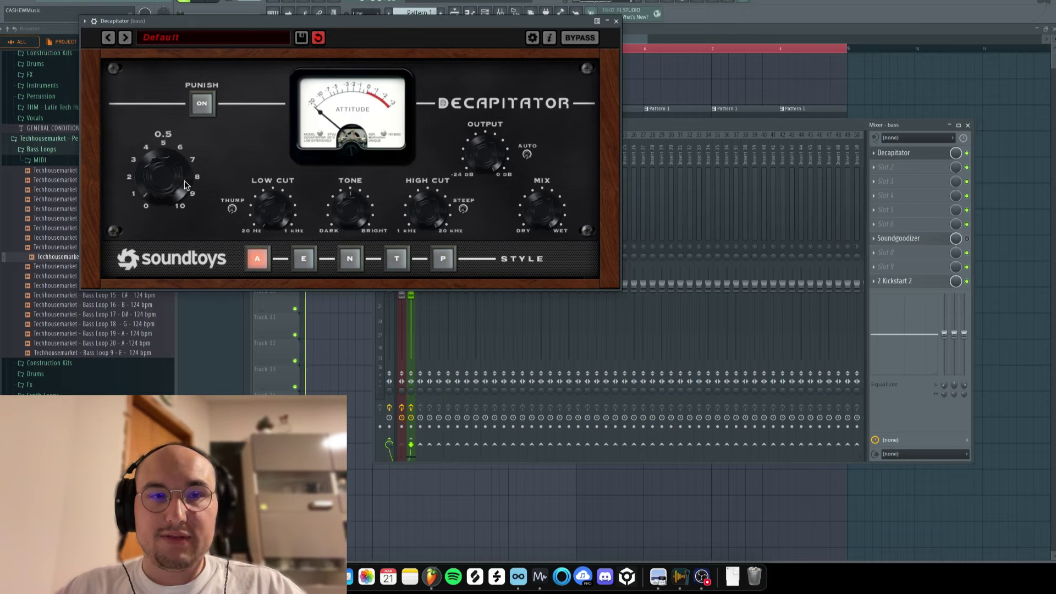
{"action": "left_click_drag", "start_coordinate": [184, 180], "coordinate": [179, 188]}
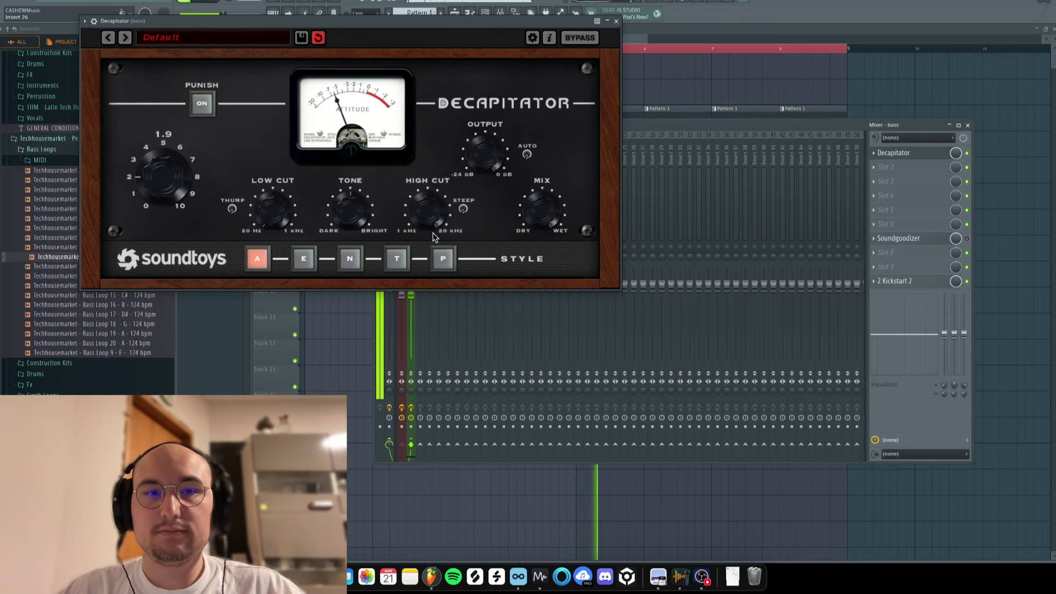
{"action": "left_click", "coordinate": [616, 21]}
- Load Fruity Parametric EQ 2 in the bass track's second slot, raise band 4, and move bands 1 to 3 toward the spectrum's ends
{"action": "left_click", "coordinate": [902, 167]}
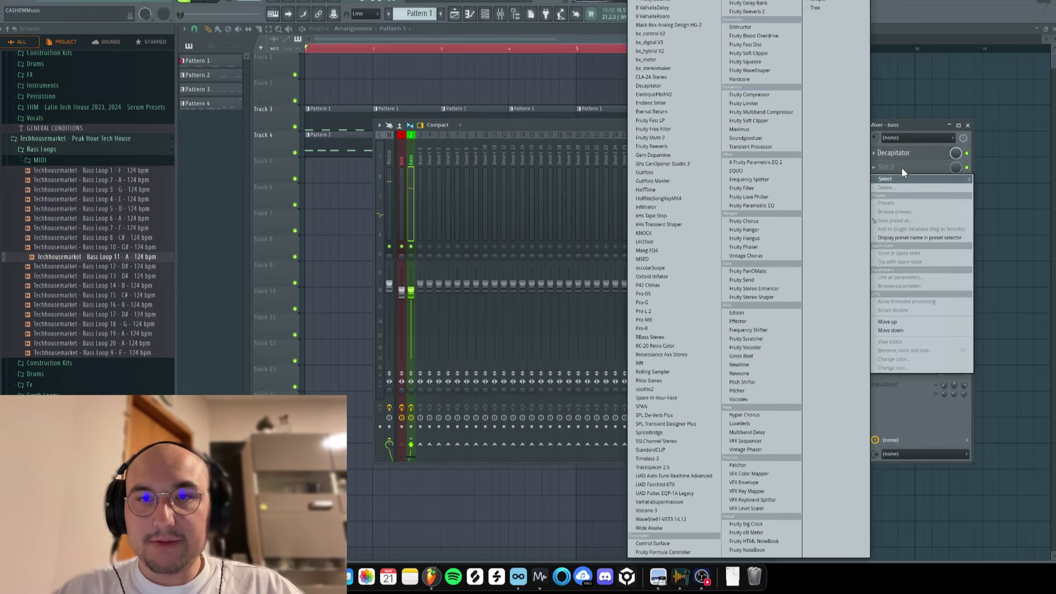
{"action": "left_click", "coordinate": [751, 163]}
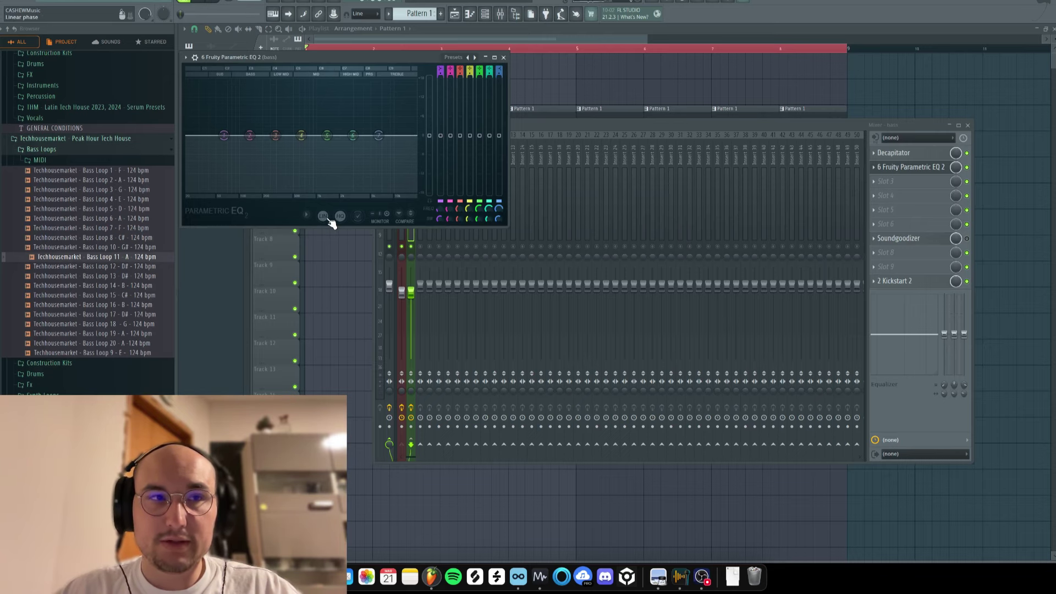
{"action": "left_click_drag", "start_coordinate": [344, 60], "coordinate": [587, 182]}
{"action": "mouse_move", "coordinate": [545, 257]}
{"action": "left_mouse_down"}
{"action": "mouse_move", "coordinate": [471, 235]}
{"action": "mouse_move", "coordinate": [538, 247]}
{"action": "left_mouse_up"}
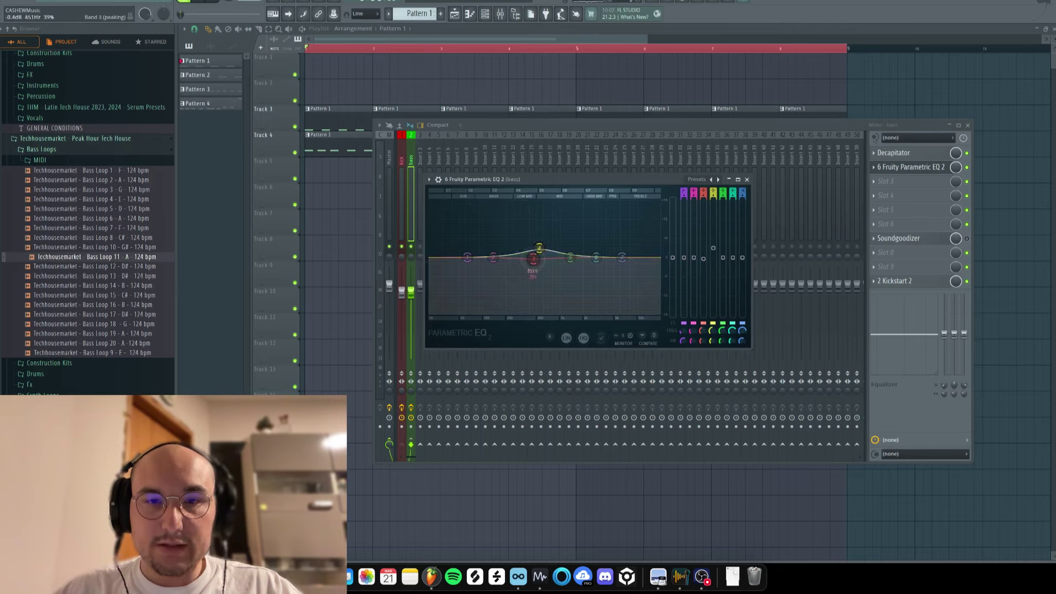
{"action": "left_click", "coordinate": [505, 269]}
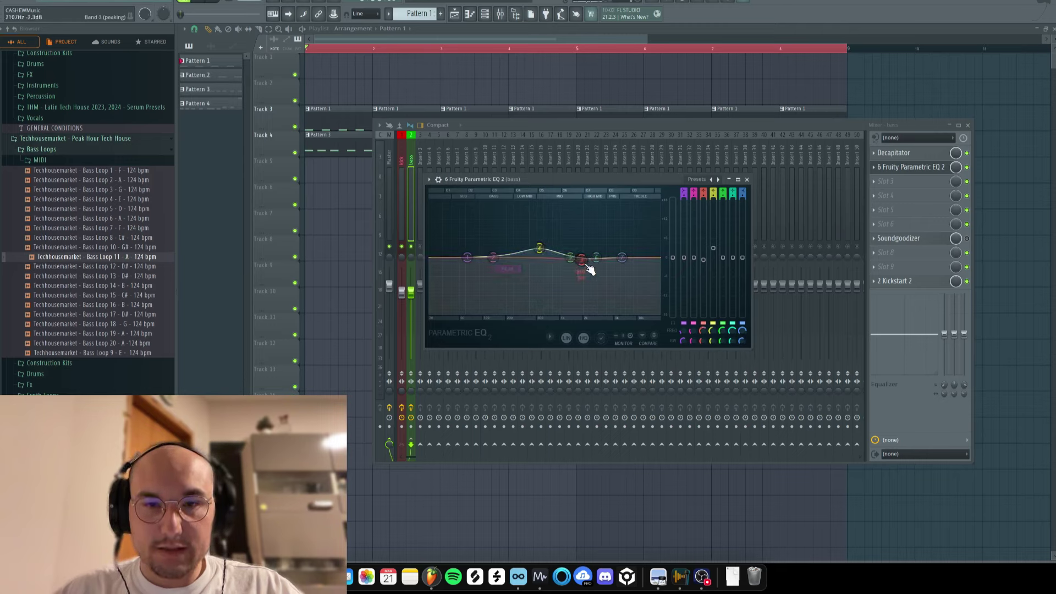
{"action": "left_click_drag", "start_coordinate": [704, 330], "coordinate": [692, 264]}
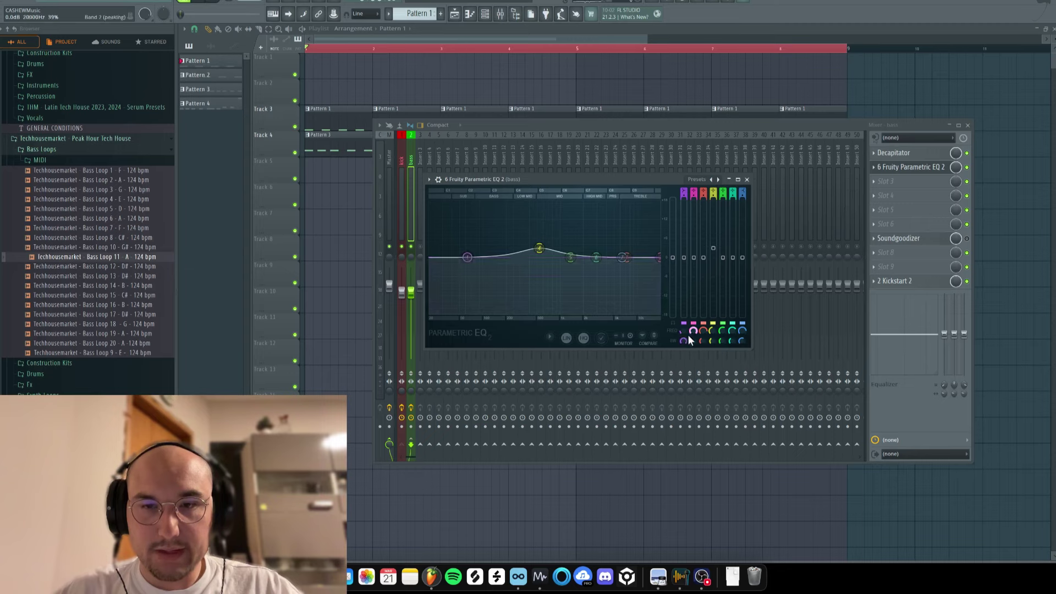
{"action": "left_click_drag", "start_coordinate": [683, 331], "coordinate": [684, 351]}
- Move EQ band 4 into the low end and set its key to E1 (41.2 Hz)
{"action": "left_click_drag", "start_coordinate": [539, 249], "coordinate": [486, 257]}
{"action": "right_click", "coordinate": [484, 256]}
{"action": "mouse_move", "coordinate": [501, 296]}
{"action": "right_click", "coordinate": [485, 257]}
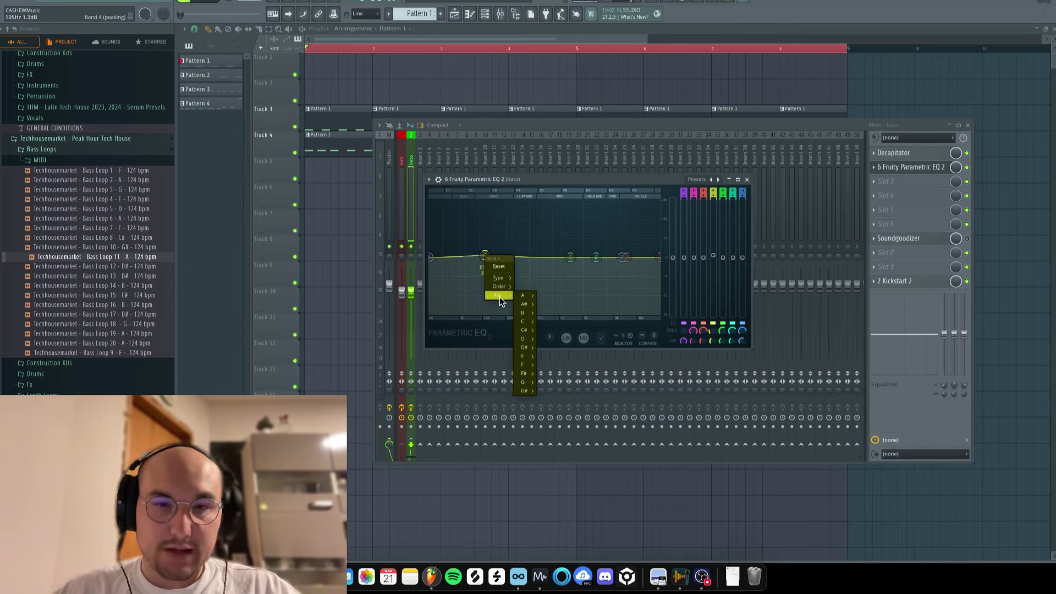
{"action": "mouse_move", "coordinate": [533, 360]}
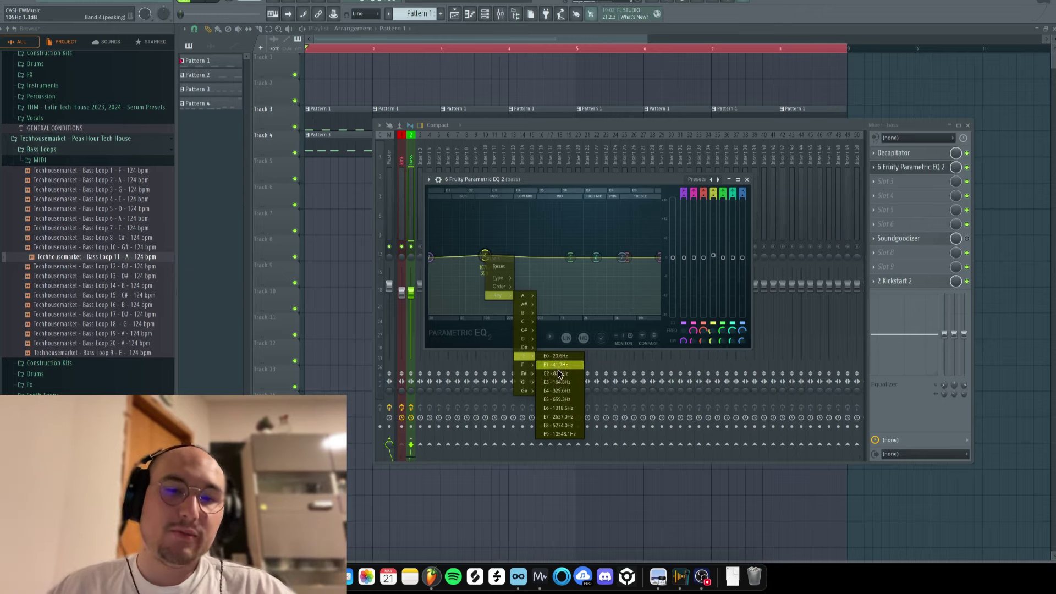
{"action": "left_click", "coordinate": [555, 364]}
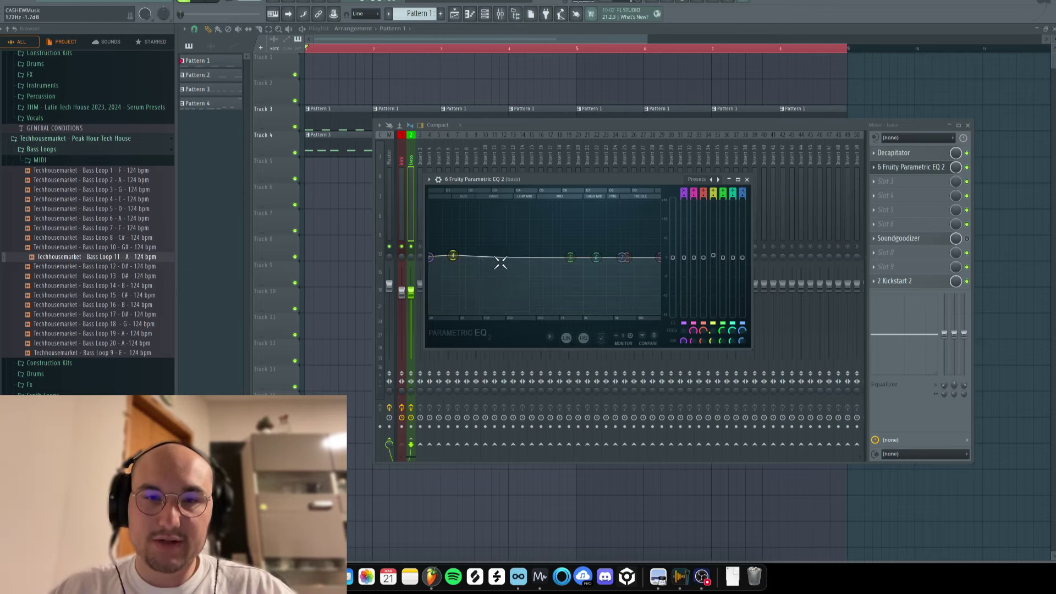
- Raise EQ band 4 to about 3.6 dB during playback, set its key to E2 (82 Hz), and listen to the loop
{"action": "key", "text": "space"}
{"action": "left_click_drag", "start_coordinate": [713, 257], "coordinate": [713, 246]}
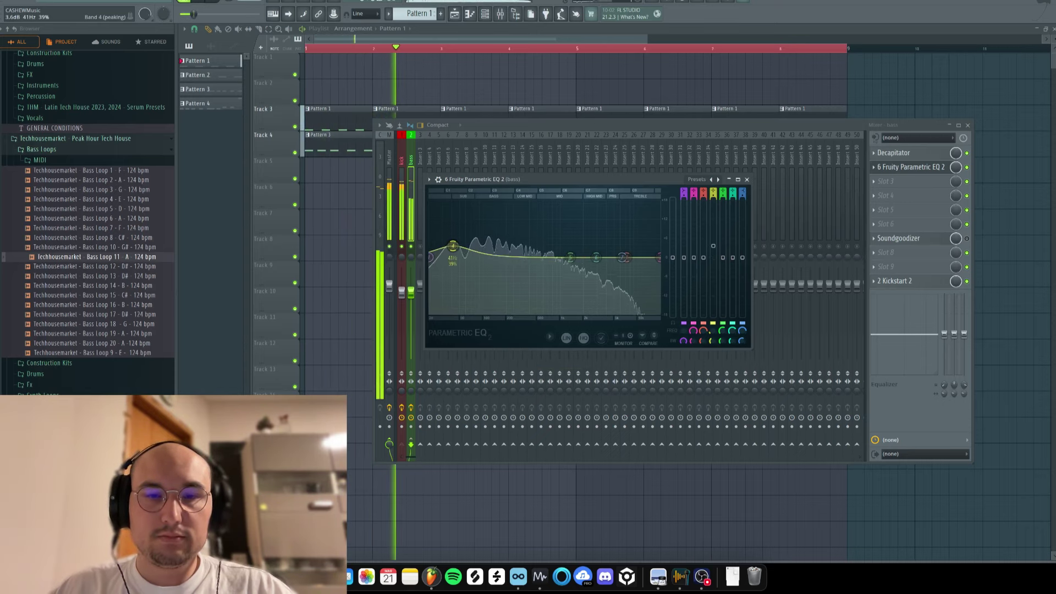
{"action": "key", "text": "space"}
{"action": "right_click", "coordinate": [452, 246]}
{"action": "mouse_move", "coordinate": [467, 286]}
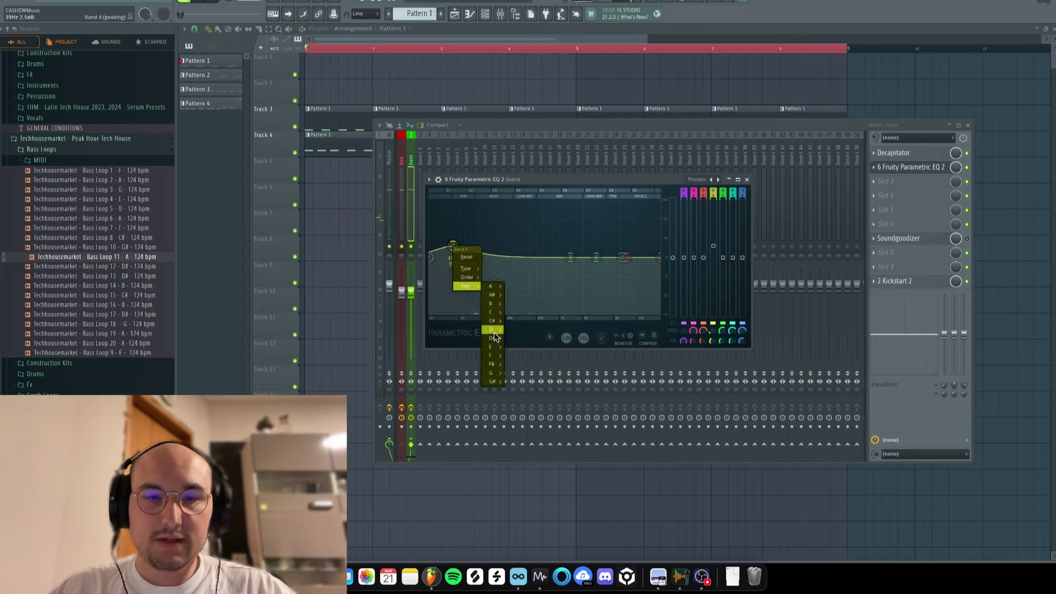
{"action": "mouse_move", "coordinate": [491, 346]}
{"action": "left_click", "coordinate": [530, 359]}
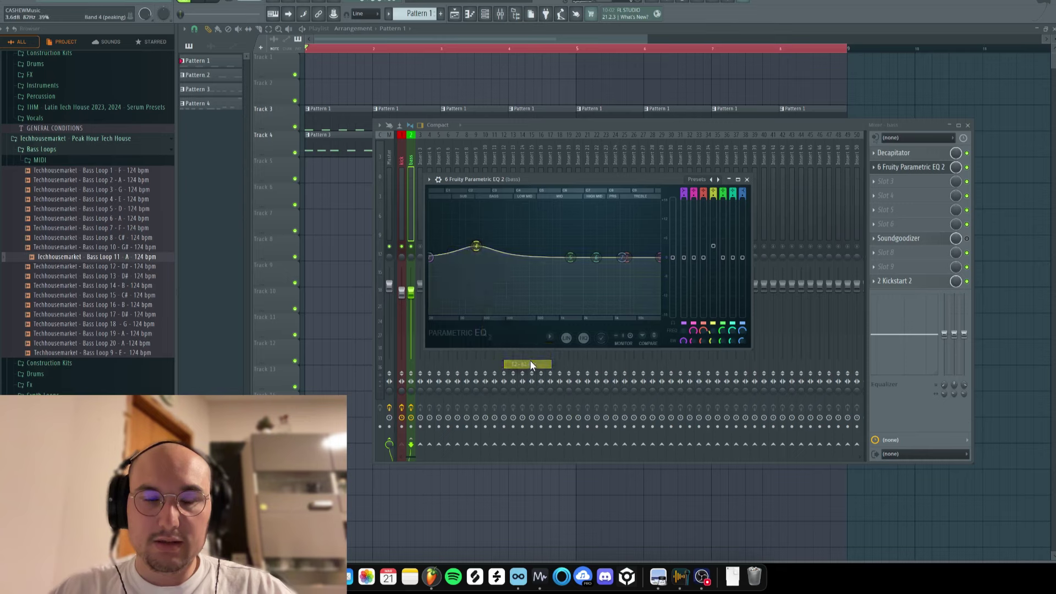
{"action": "key", "text": "space"}
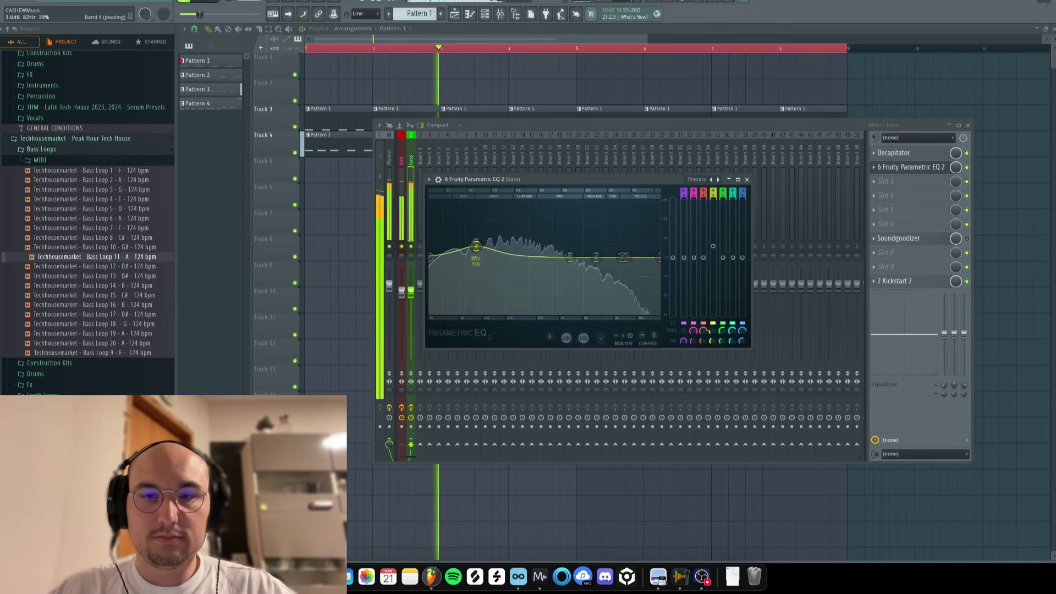
{"action": "left_click", "coordinate": [792, 264]}
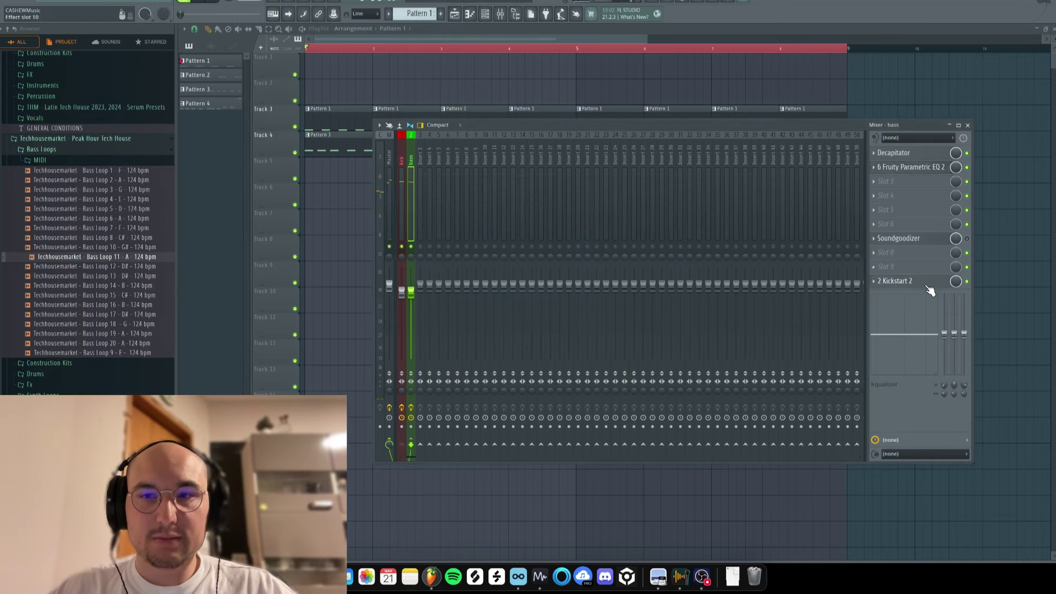
- Reduce the Kickstart 2 sidechain mix on the bass track to about 96% while the loop plays
{"action": "left_click", "coordinate": [913, 281]}
{"action": "left_click_drag", "start_coordinate": [287, 263], "coordinate": [288, 257]}
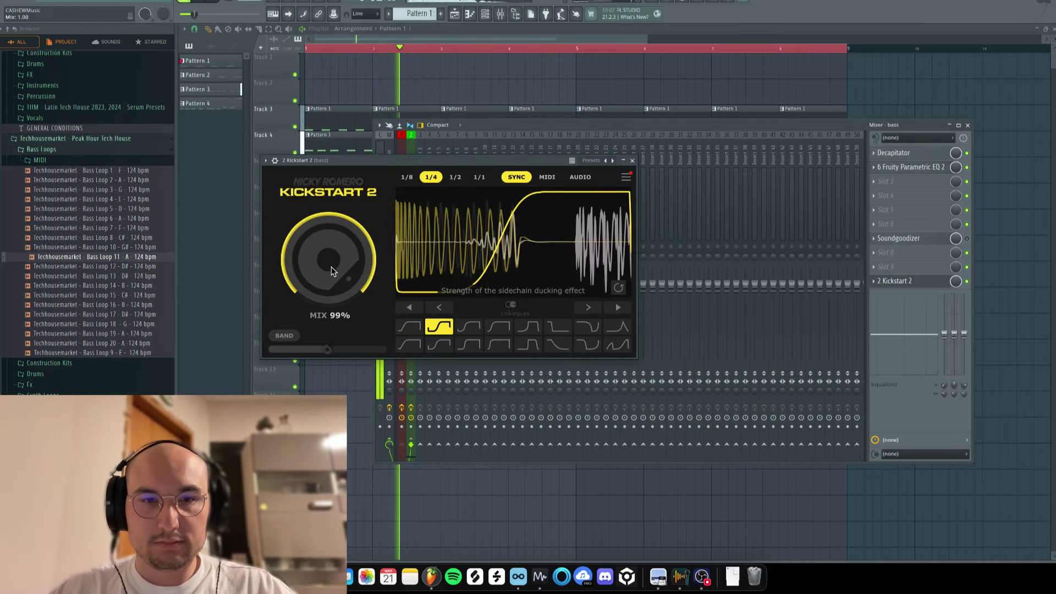
{"action": "left_click_drag", "start_coordinate": [331, 256], "coordinate": [331, 258]}
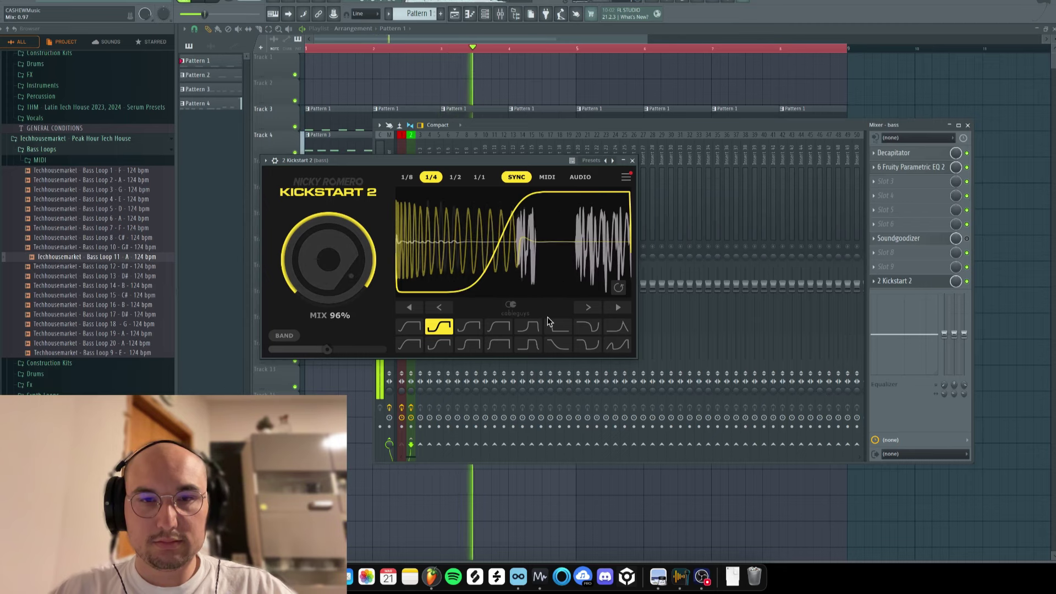
{"action": "key", "text": "Escape"}
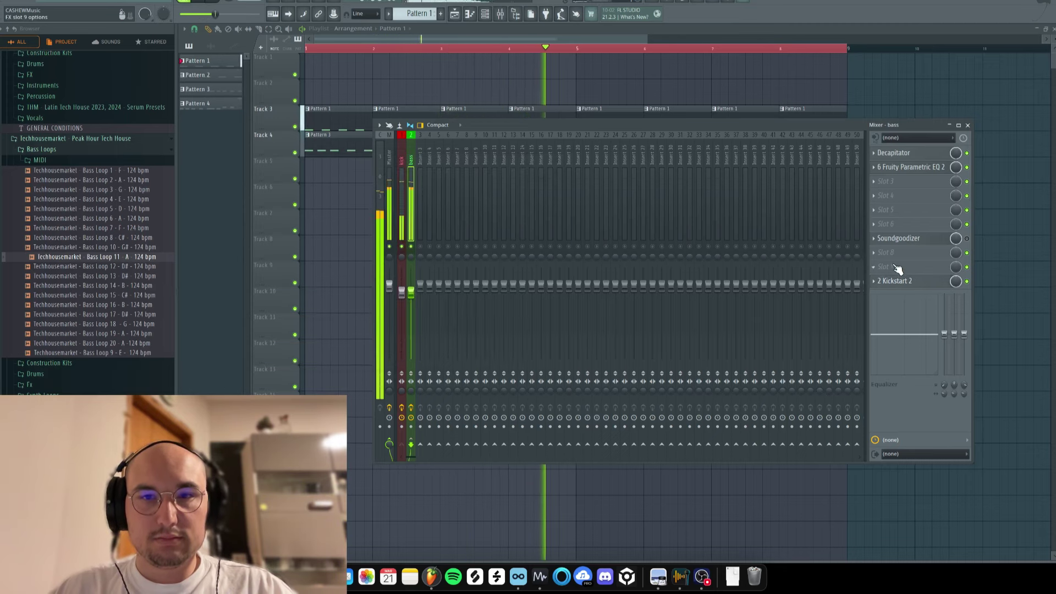
- Load the Pro-L 2 limiter in the bass track's third slot, bring its window fully into view, and play the loop to check its metering
{"action": "left_click", "coordinate": [910, 171]}
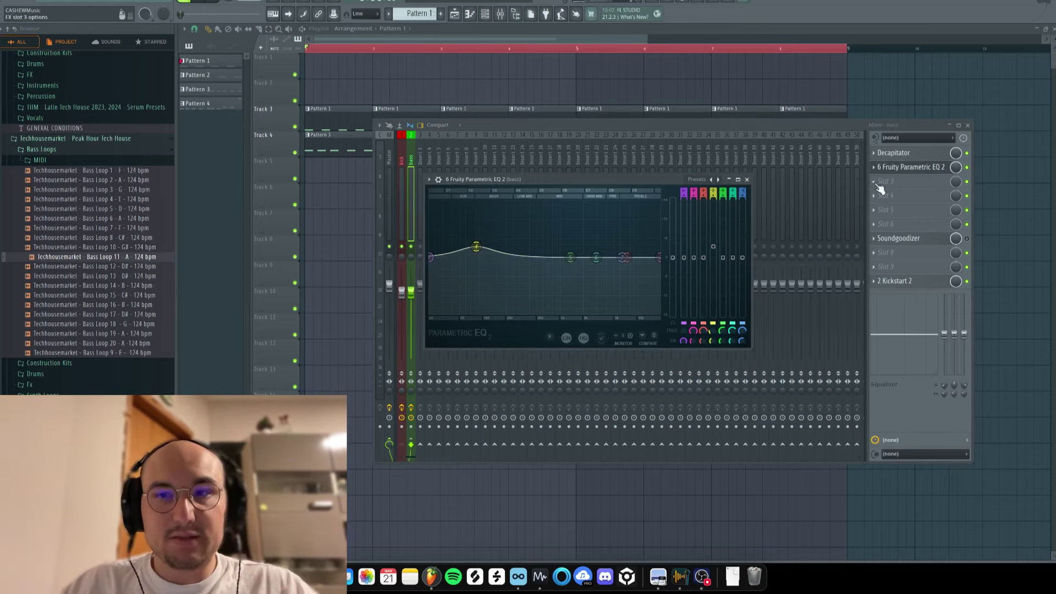
{"action": "left_click", "coordinate": [925, 214]}
{"action": "left_click", "coordinate": [910, 180]}
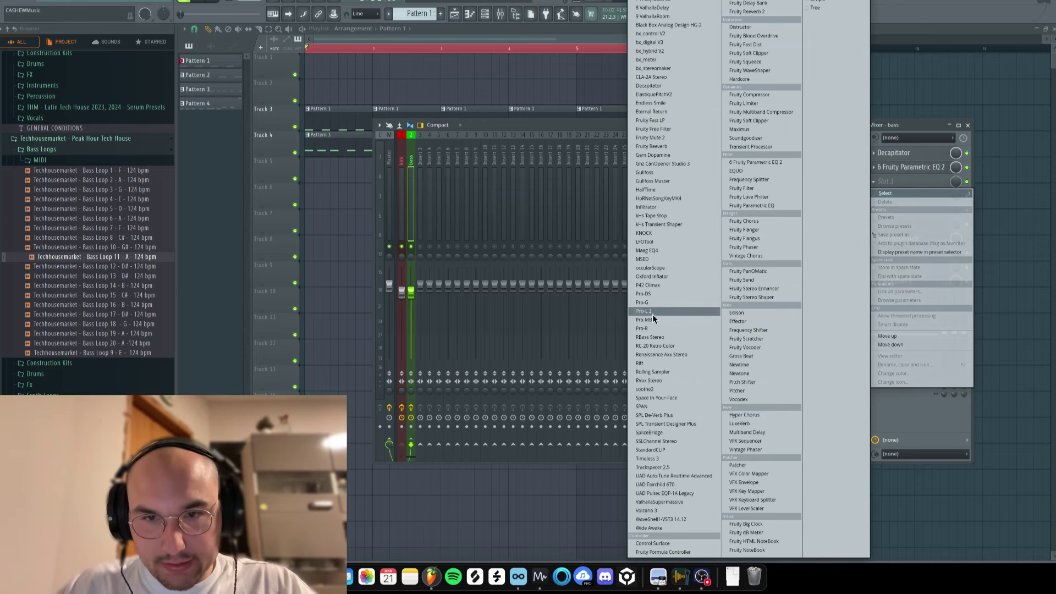
{"action": "left_click", "coordinate": [650, 312]}
{"action": "left_click", "coordinate": [912, 185]}
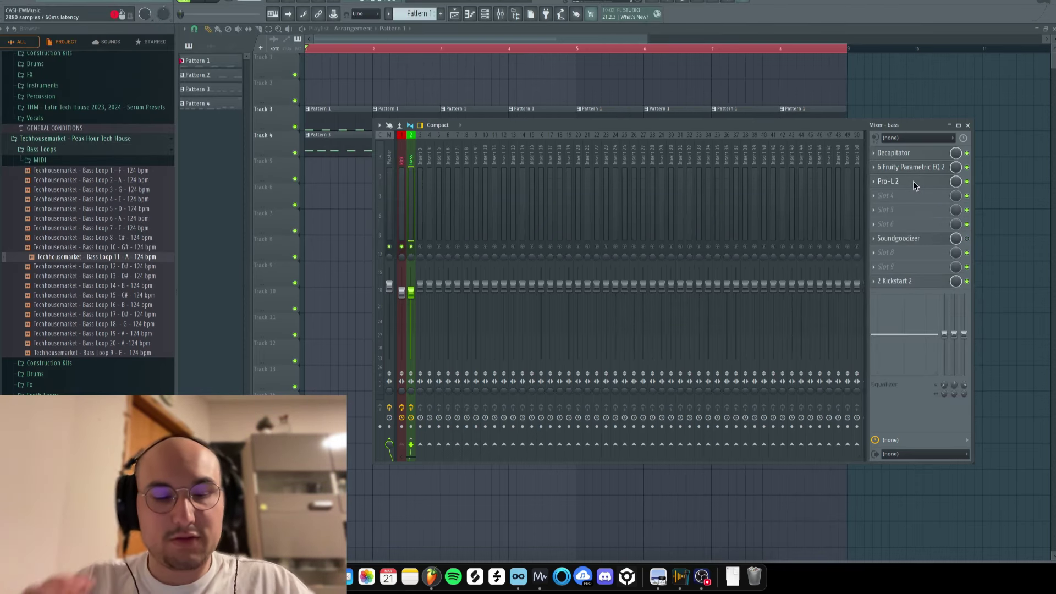
{"action": "left_click", "coordinate": [912, 180]}
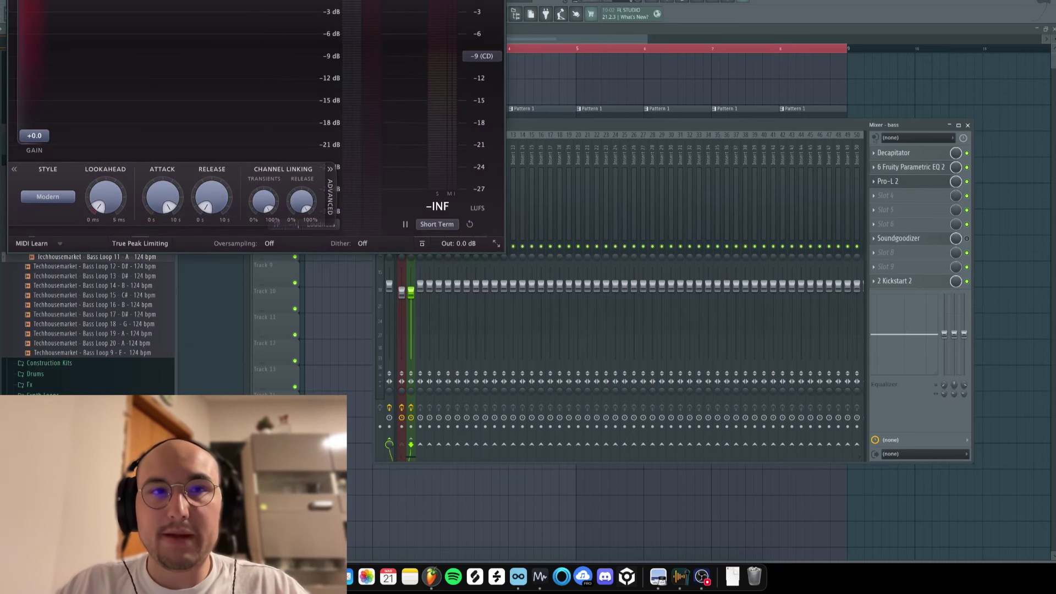
{"action": "left_click_drag", "start_coordinate": [330, 0], "coordinate": [493, 26]}
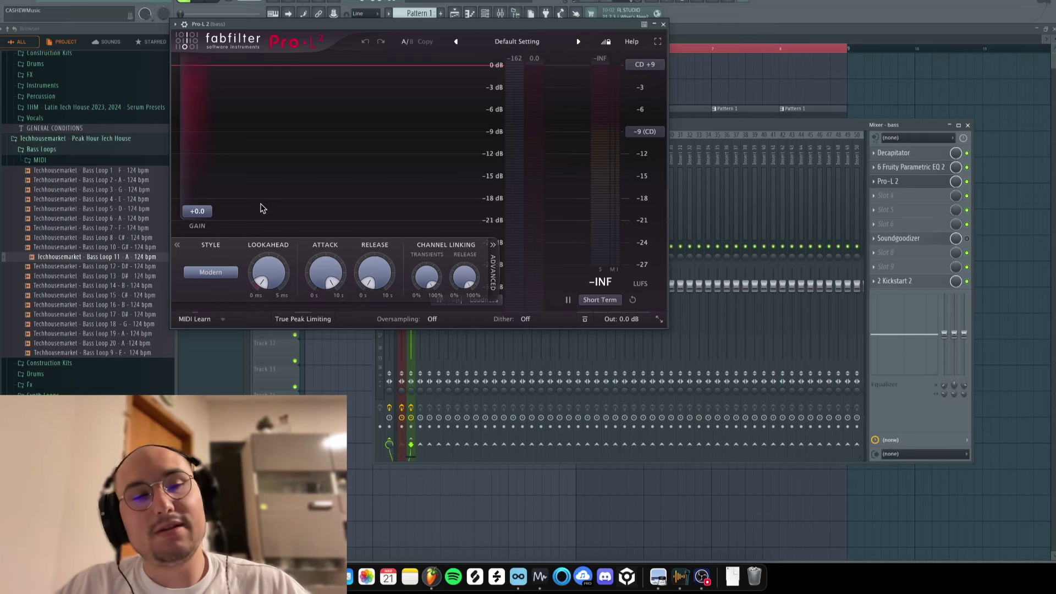
{"action": "left_click_drag", "start_coordinate": [275, 30], "coordinate": [401, 137]}
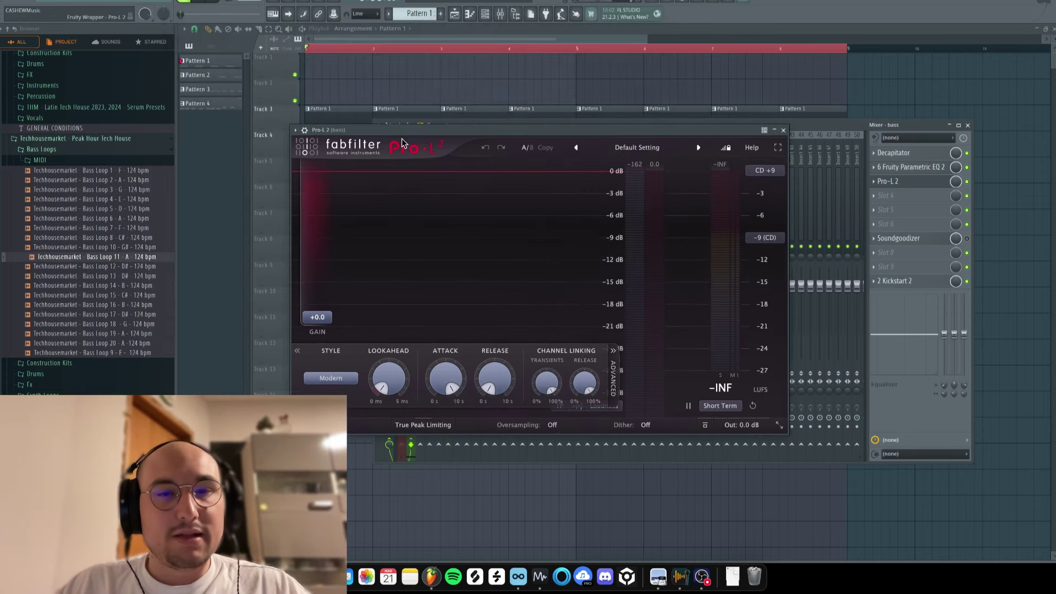
{"action": "key", "text": "space"}
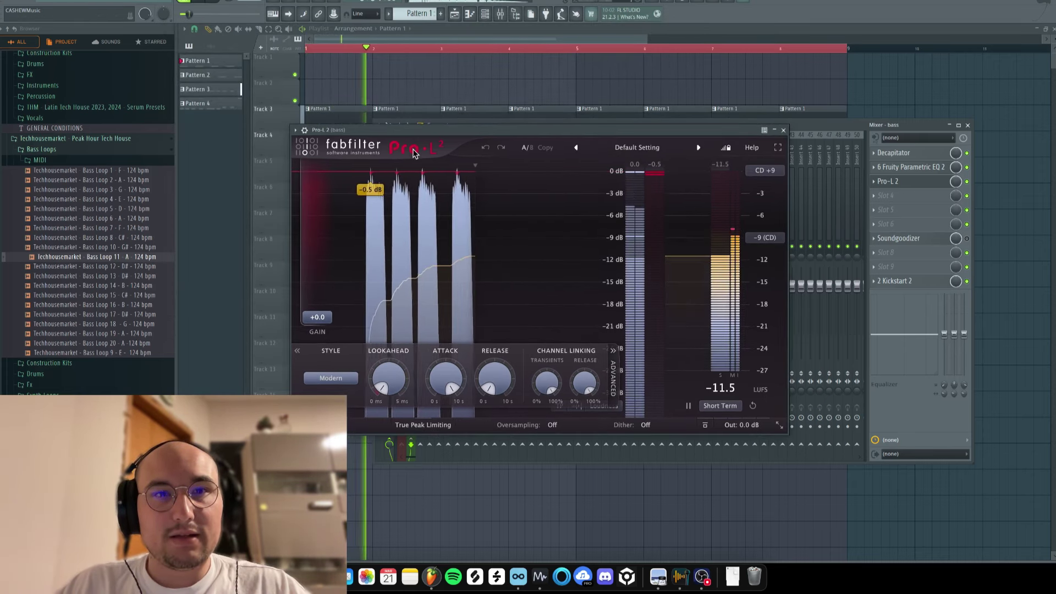
{"action": "key", "text": "space"}
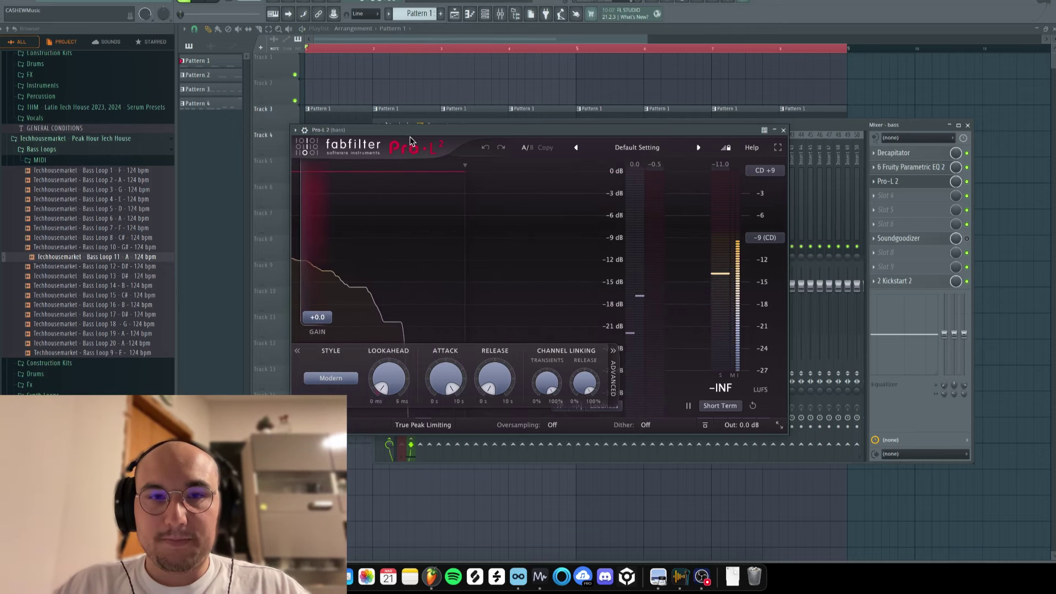
- Reset the bass track's volume to its default and adjust the Pro-L 2 gain while checking the loop
{"action": "left_click_drag", "start_coordinate": [410, 132], "coordinate": [616, 229]}
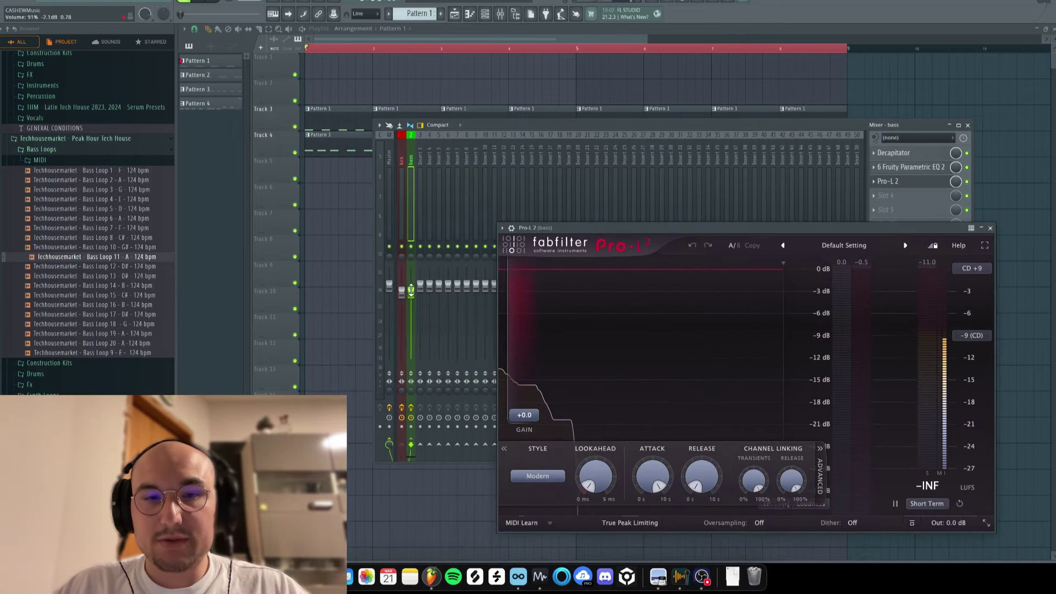
{"action": "right_click", "coordinate": [409, 295]}
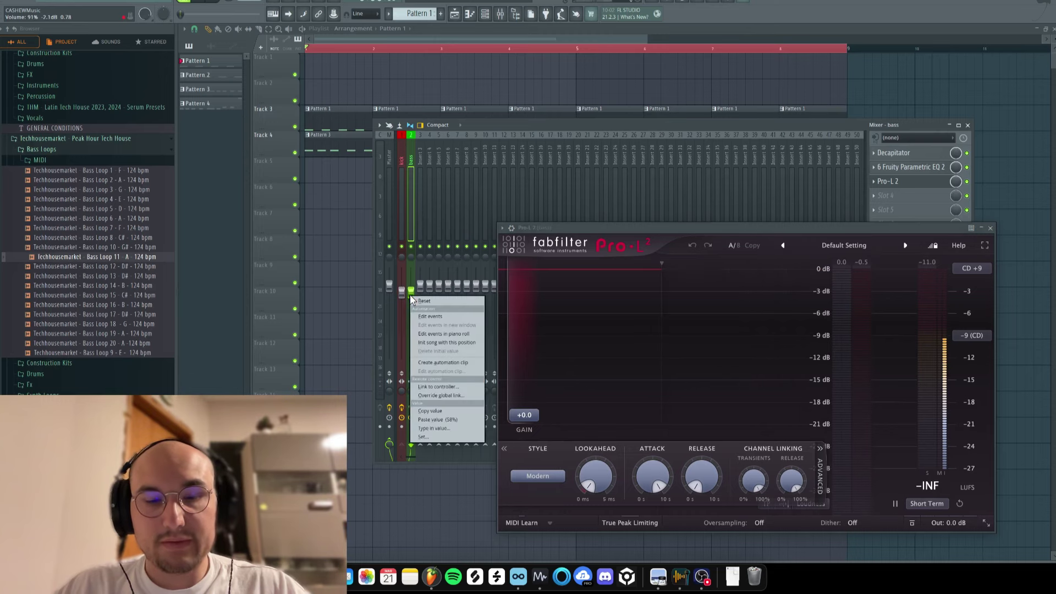
{"action": "left_click", "coordinate": [419, 302]}
{"action": "left_click_drag", "start_coordinate": [615, 232], "coordinate": [628, 188]}
{"action": "key", "text": "space"}
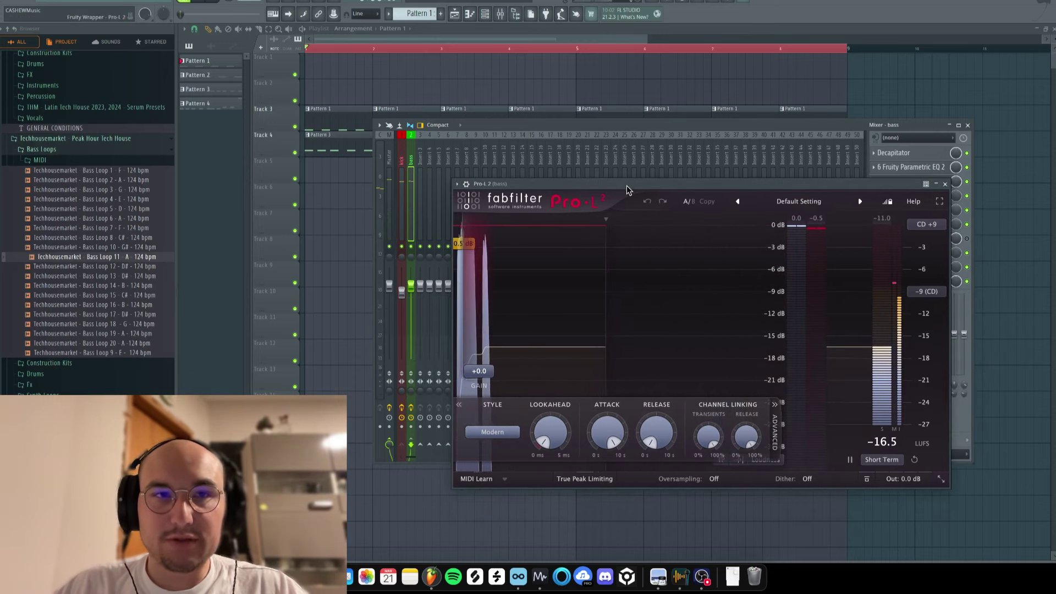
{"action": "left_click_drag", "start_coordinate": [486, 391], "coordinate": [497, 373]}
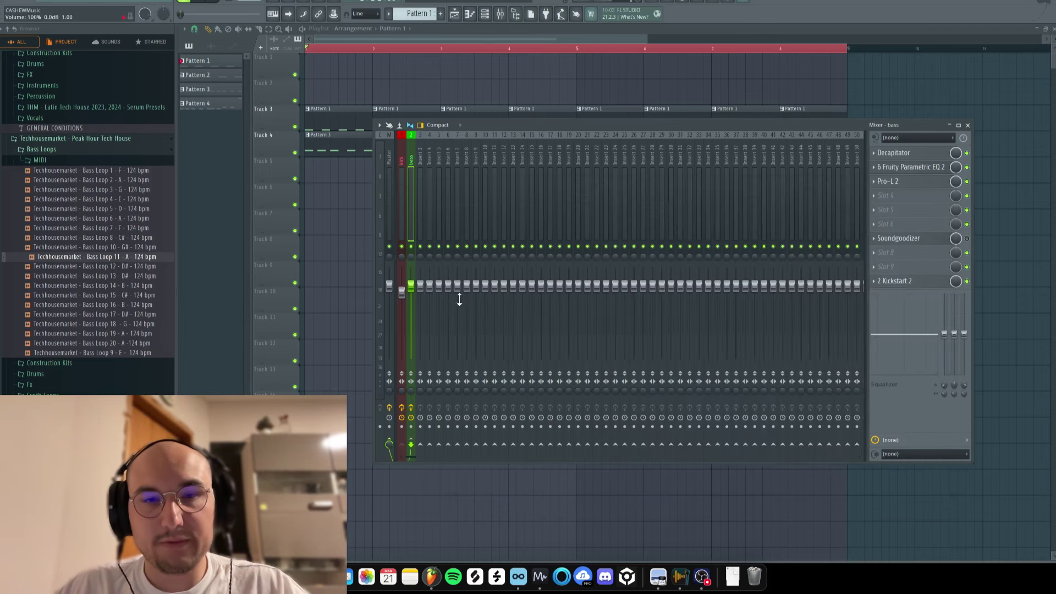
- Lower the bass track's volume to about 90% while playing the loop
{"action": "key", "text": "space"}
{"action": "left_click_drag", "start_coordinate": [419, 293], "coordinate": [411, 297]}
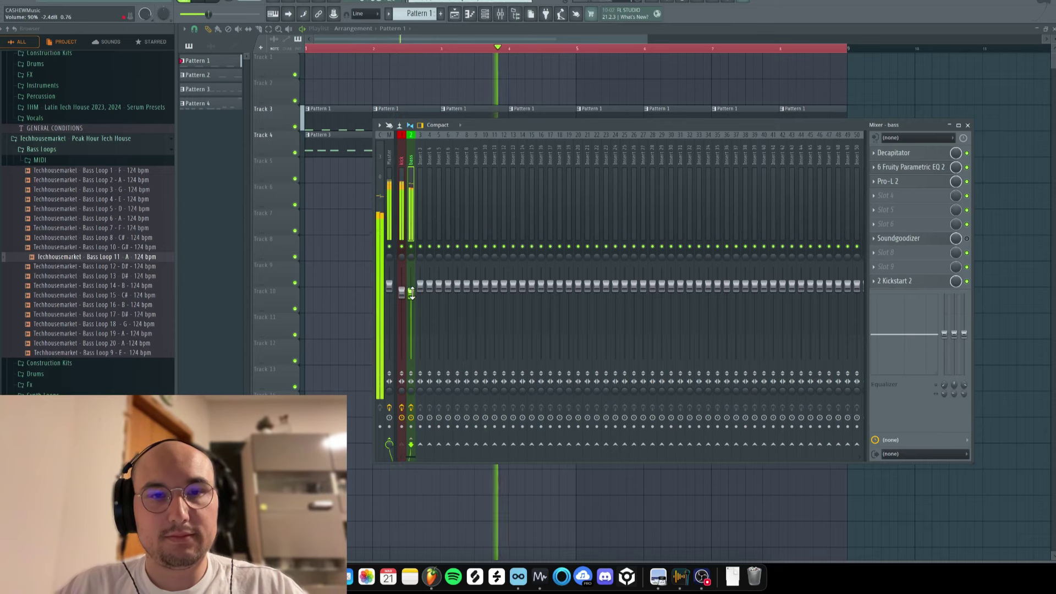
{"action": "key", "text": "space"}
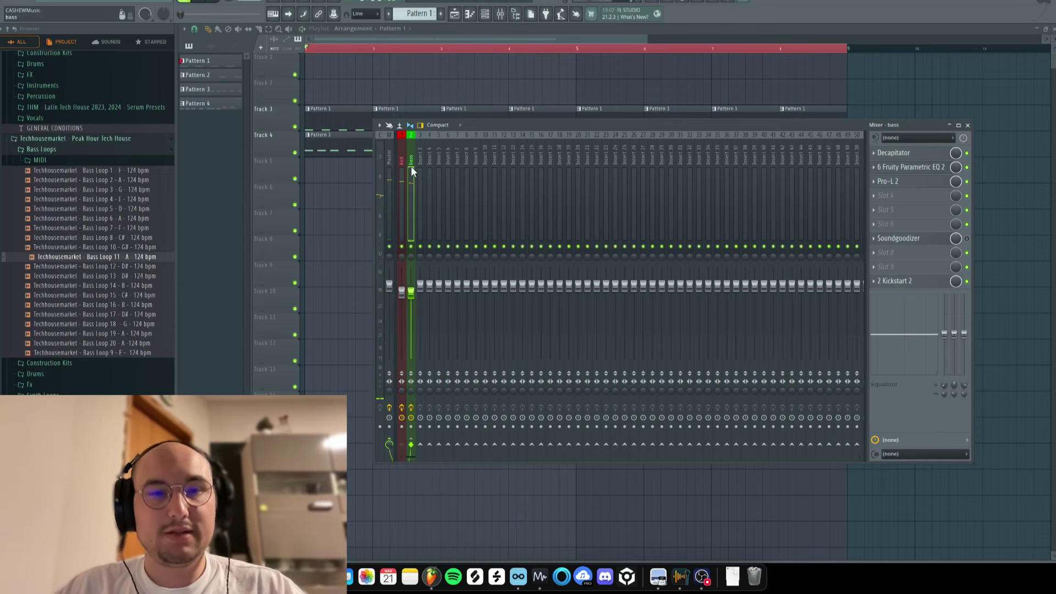
{"action": "left_click", "coordinate": [402, 164]}
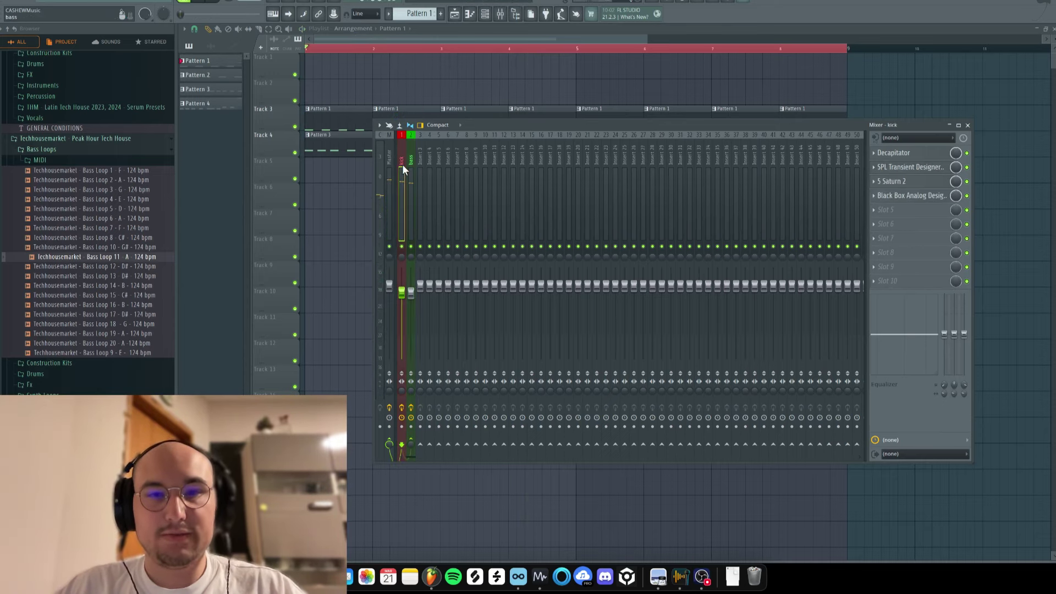
{"action": "left_click", "coordinate": [920, 215]}
{"action": "left_click", "coordinate": [765, 283]}
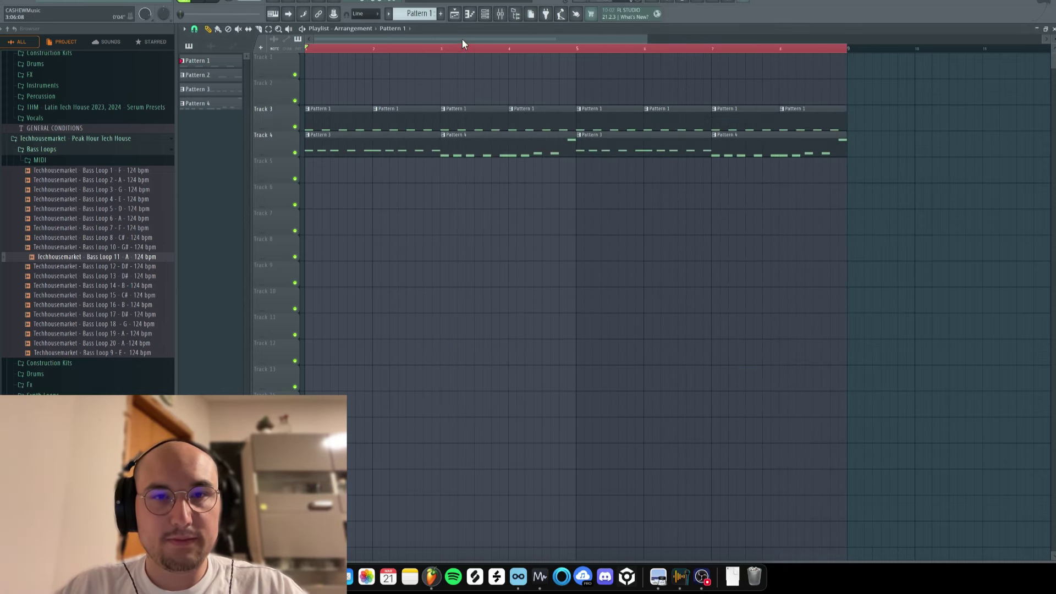
- Open Pattern 1's kick notes in the piano roll and browse to the Peak Hour Tech House one-shot Kicks folder
{"action": "double_click", "coordinate": [418, 107]}
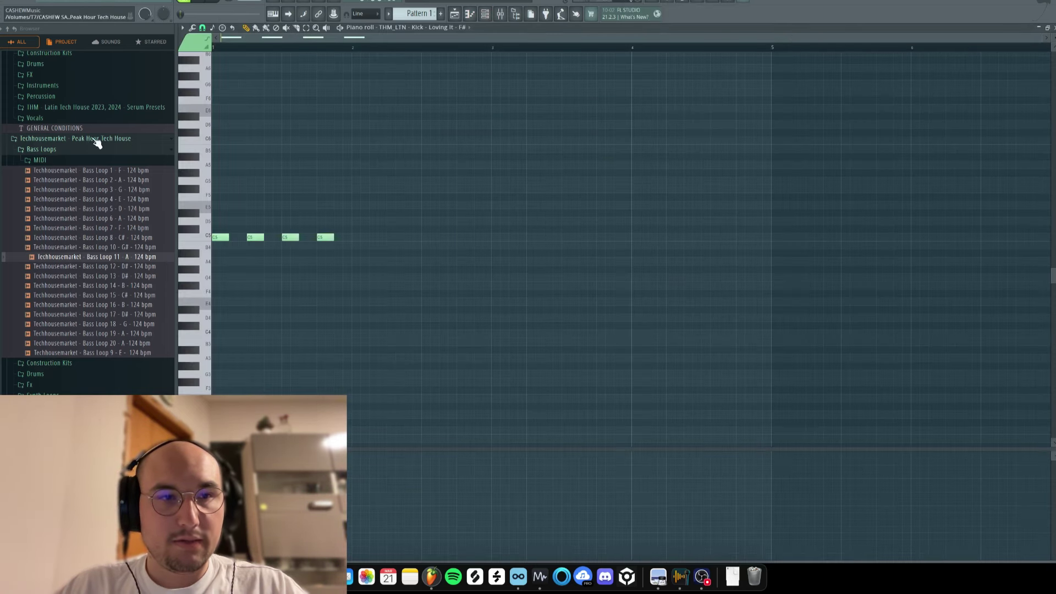
{"action": "left_click", "coordinate": [62, 150]}
{"action": "left_click", "coordinate": [51, 171]}
{"action": "left_click", "coordinate": [50, 193]}
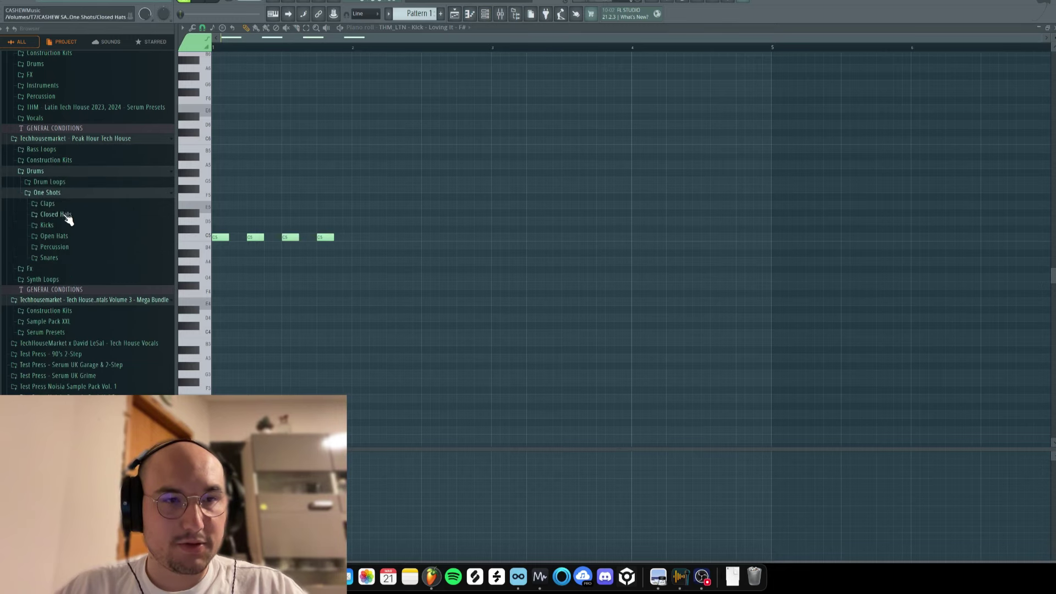
{"action": "left_click", "coordinate": [71, 229]}
- Show the channel rack and audition the Techhousemarket one-shots from Kick 2 through Kick 7
{"action": "left_click", "coordinate": [76, 246]}
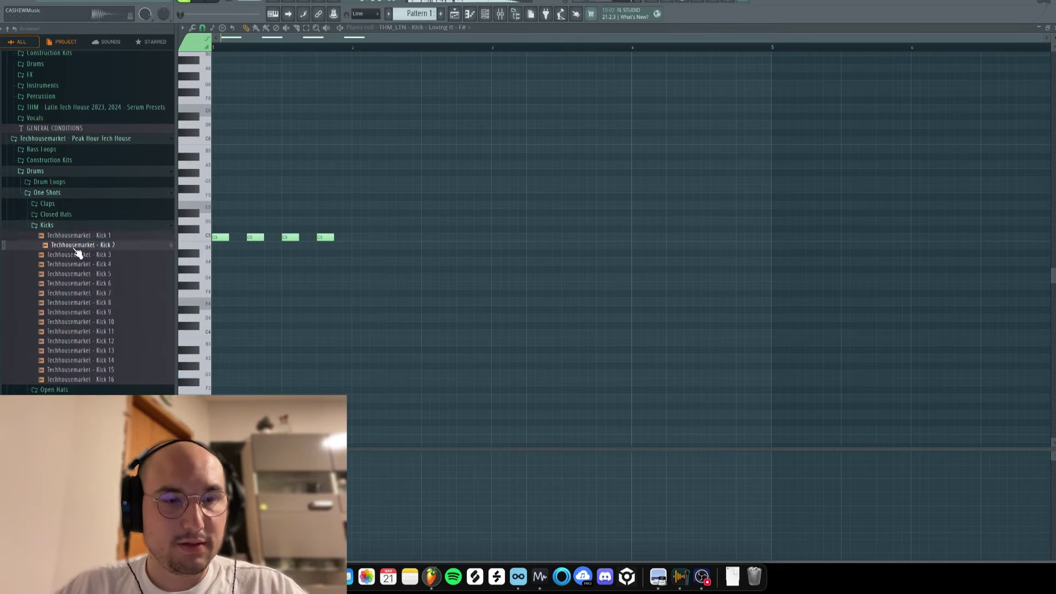
{"action": "left_click", "coordinate": [493, 17]}
{"action": "left_click", "coordinate": [123, 255]}
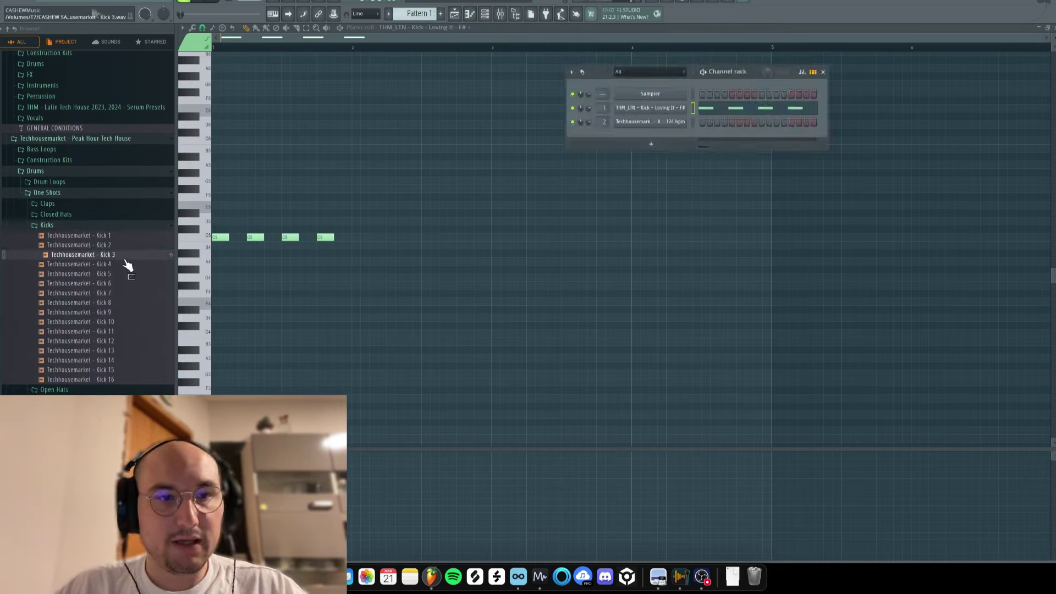
{"action": "left_click", "coordinate": [119, 265]}
{"action": "left_click", "coordinate": [115, 275]}
{"action": "left_click", "coordinate": [111, 283]}
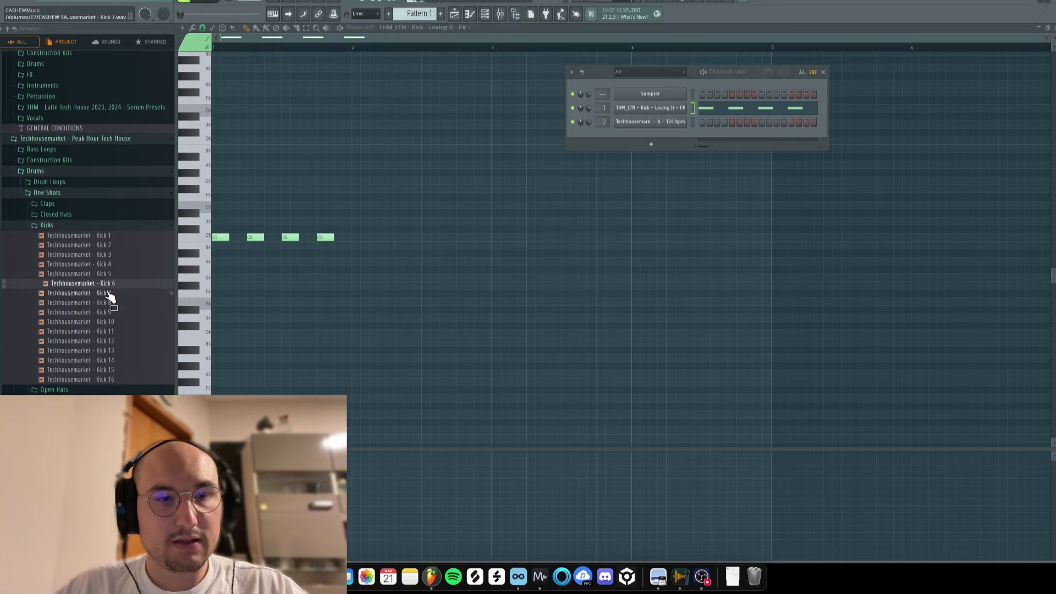
{"action": "left_click", "coordinate": [107, 293]}
- Load Techhousemarket - Kick 7 into a new channel
{"action": "right_click", "coordinate": [104, 296]}
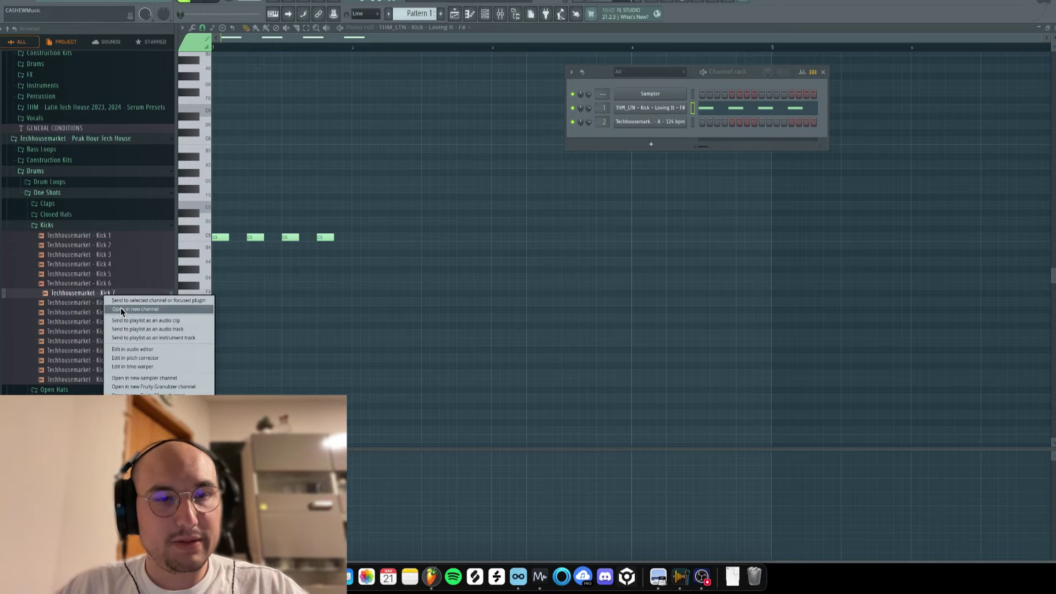
{"action": "left_click", "coordinate": [121, 309]}
{"action": "left_click", "coordinate": [645, 137]}
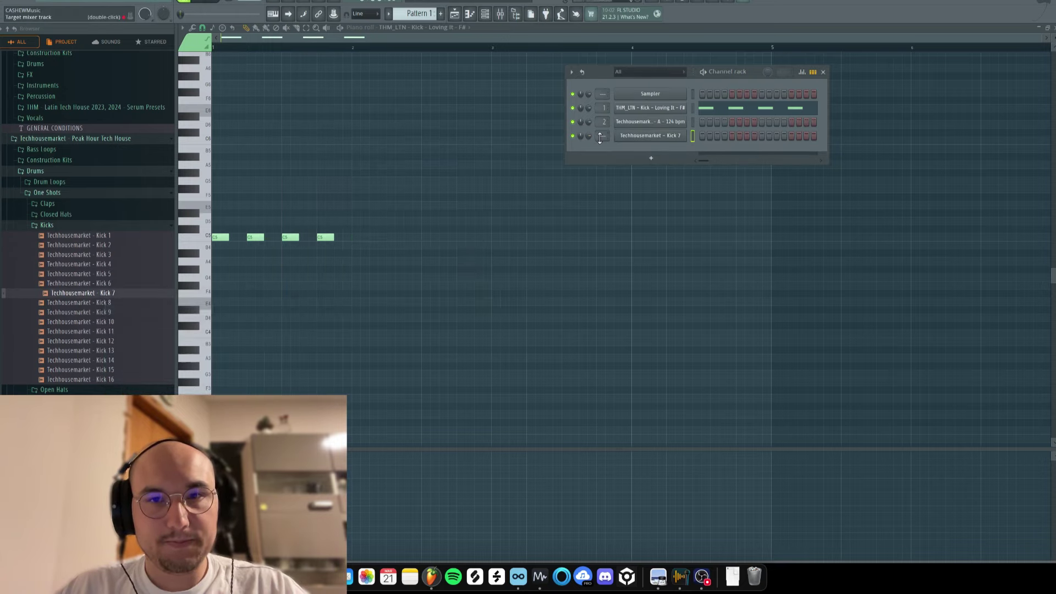
- Clone the Loving It kick channel and replace the clone's sample with Techhousemarket - Kick 7
{"action": "right_click", "coordinate": [678, 108]}
{"action": "left_click", "coordinate": [687, 133]}
{"action": "left_click", "coordinate": [676, 151]}
{"action": "left_click", "coordinate": [676, 151]}
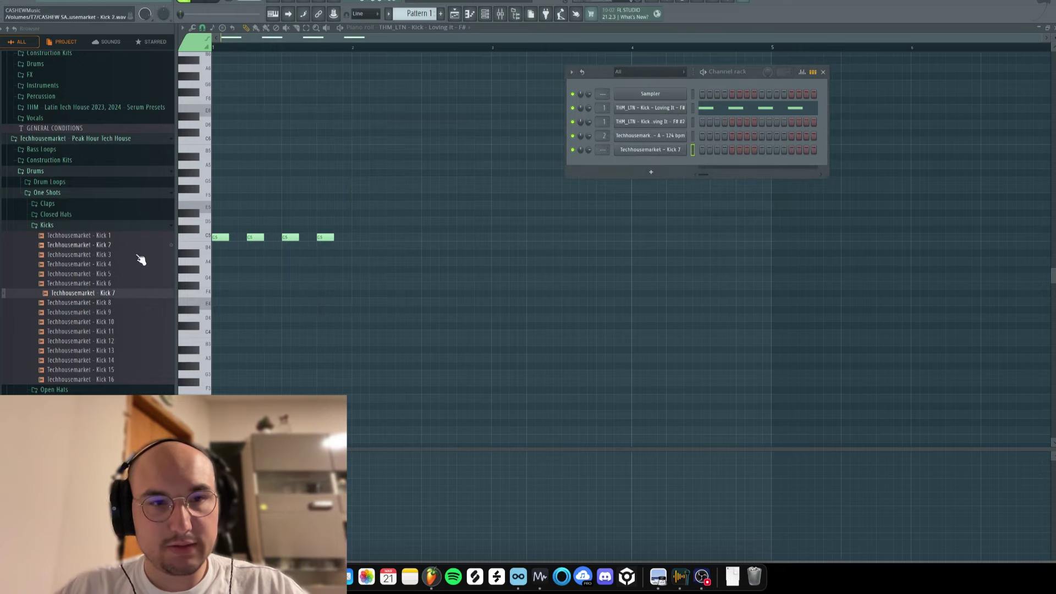
{"action": "mouse_move", "coordinate": [87, 293]}
{"action": "left_mouse_down"}
{"action": "mouse_move", "coordinate": [672, 147]}
{"action": "mouse_move", "coordinate": [680, 123]}
{"action": "left_mouse_up"}
- Delete the separate Kick 7 channel and copy the original kick's four notes into the cloned channel
{"action": "right_click", "coordinate": [678, 151]}
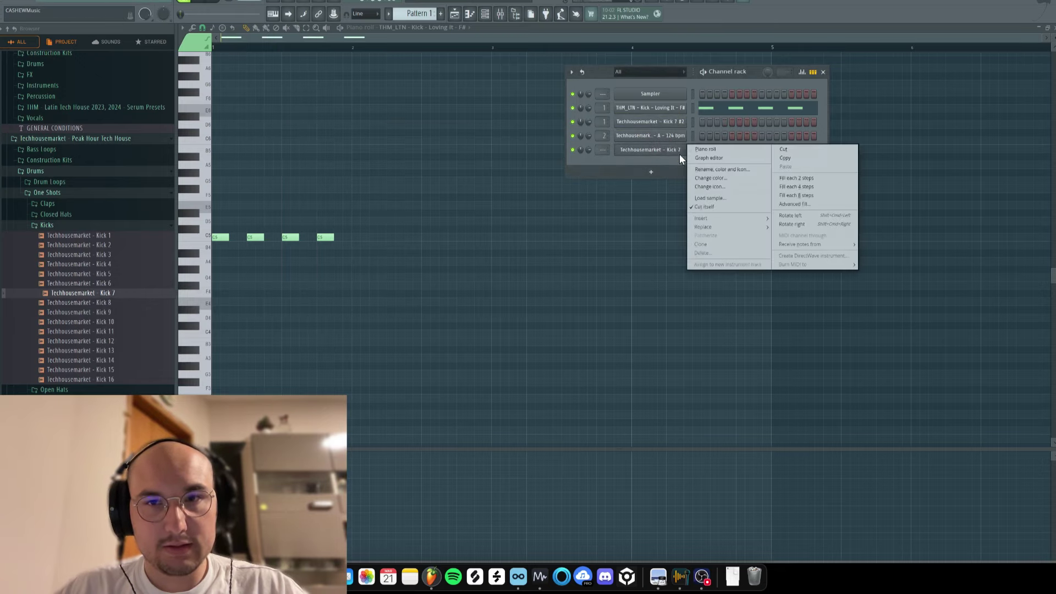
{"action": "left_click", "coordinate": [752, 258]}
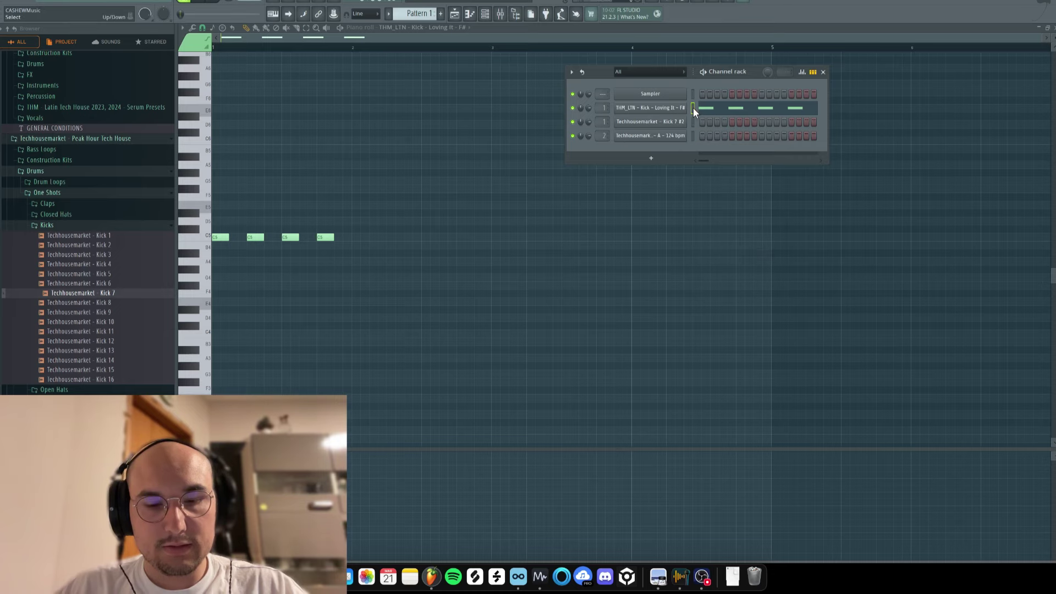
{"action": "left_click", "coordinate": [693, 122]}
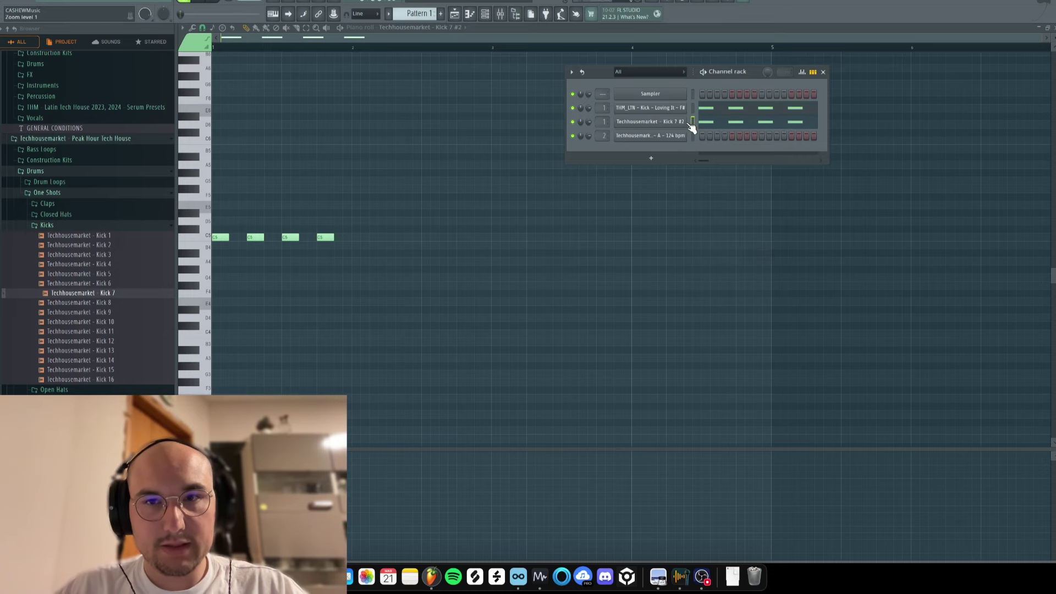
- Route the cloned Kick 7 channel to mixer insert 3
{"action": "left_click", "coordinate": [633, 123]}
{"action": "left_click", "coordinate": [499, 15]}
{"action": "left_click", "coordinate": [432, 177]}
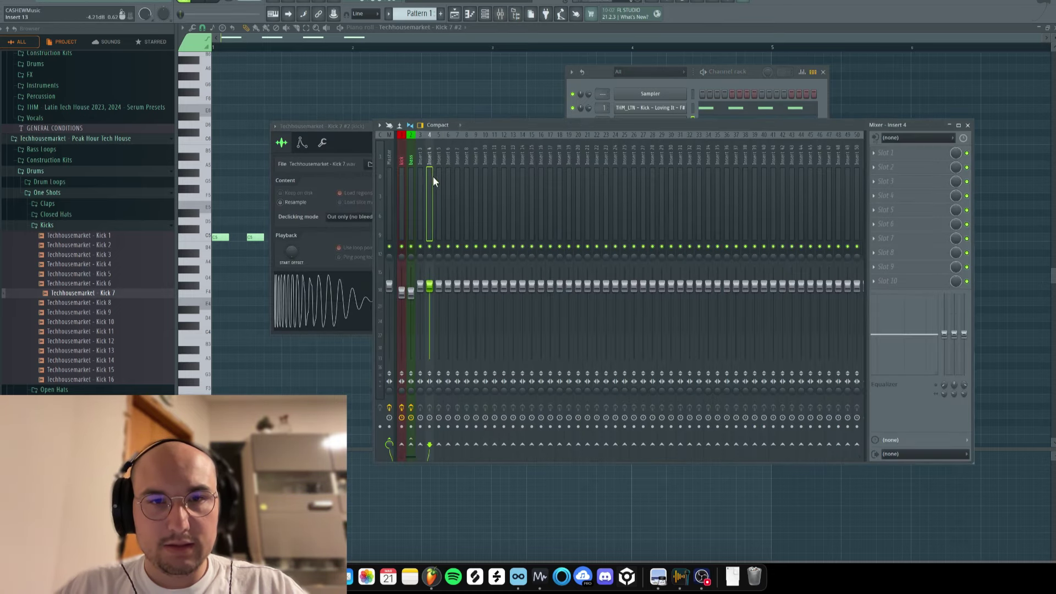
{"action": "left_click", "coordinate": [417, 174]}
{"action": "key", "text": "ctrl+l"}
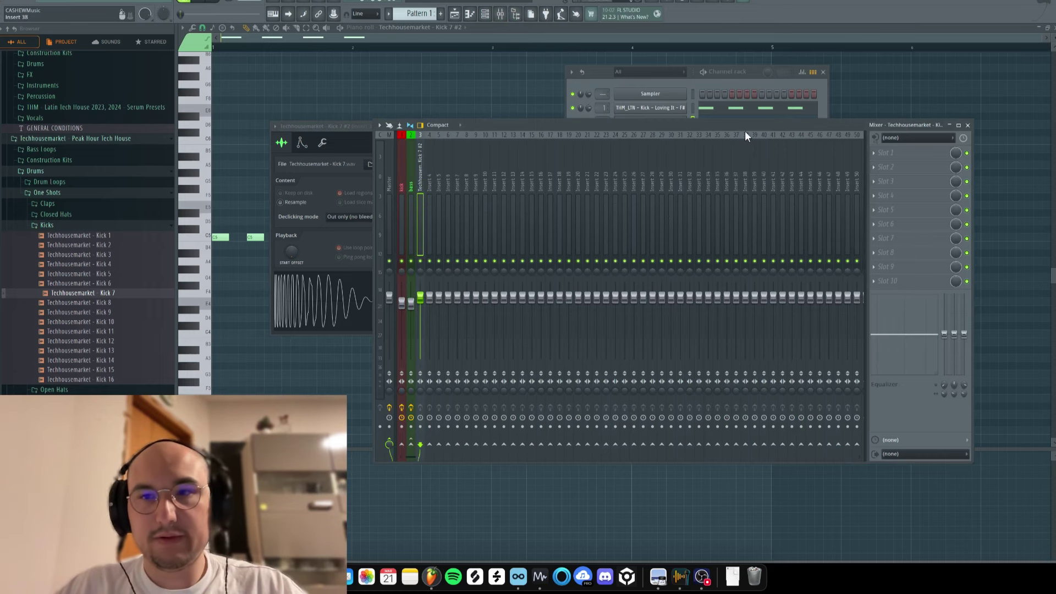
- Add Fruity Parametric EQ 2 to the layered kick's track and sweep the band 1 high-pass up into the midrange
{"action": "left_click", "coordinate": [901, 159]}
{"action": "left_click", "coordinate": [763, 162]}
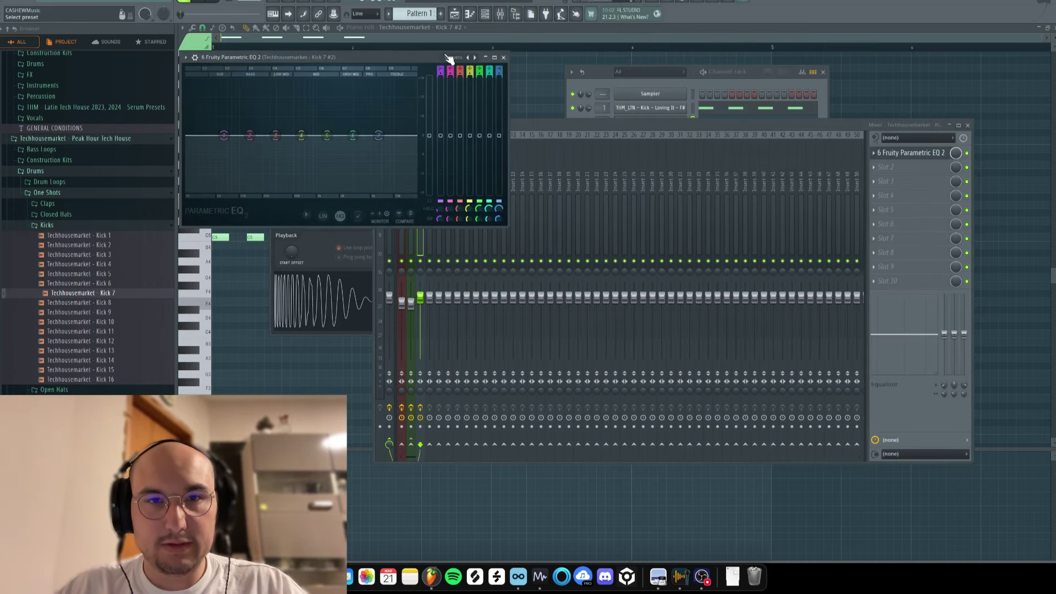
{"action": "left_click", "coordinate": [451, 57]}
{"action": "left_click", "coordinate": [458, 60]}
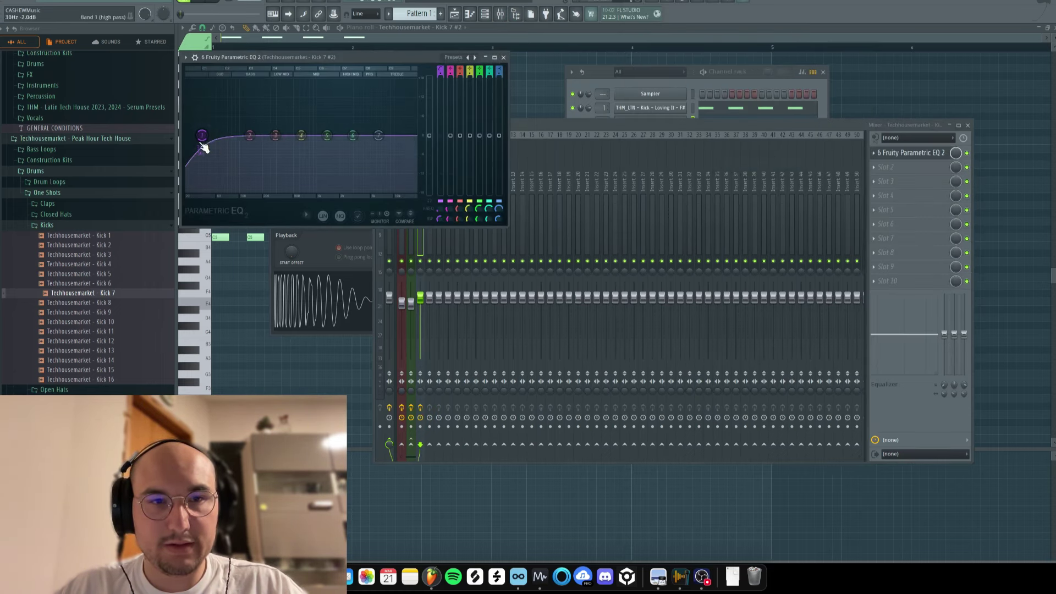
{"action": "left_click_drag", "start_coordinate": [202, 135], "coordinate": [332, 136]}
- Play the pattern and raise the layered kick's mixer track volume to about 125%
{"action": "key", "text": "space"}
{"action": "left_click", "coordinate": [503, 57]}
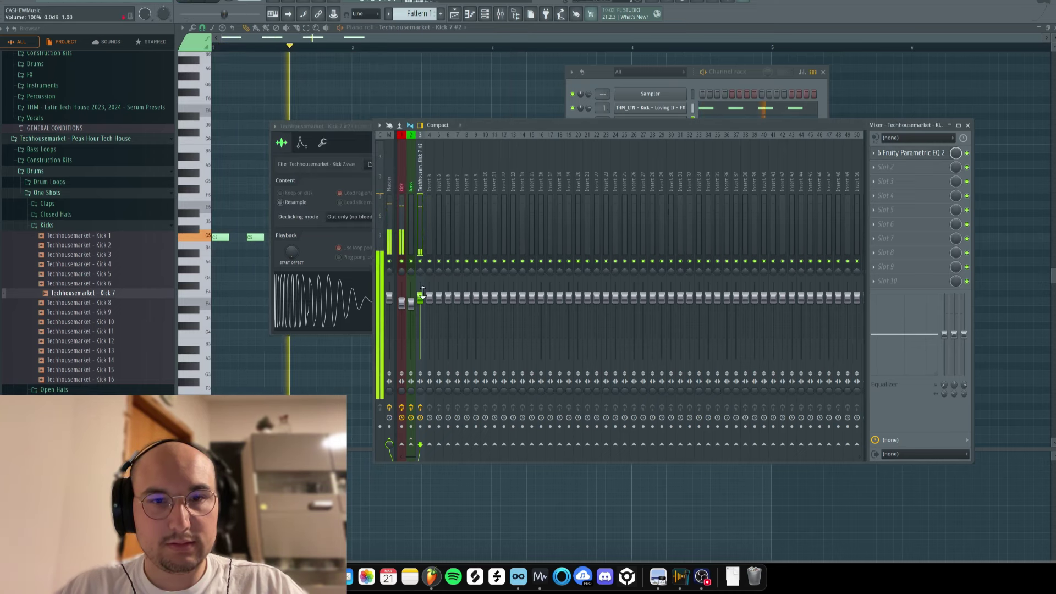
{"action": "left_click_drag", "start_coordinate": [421, 298], "coordinate": [422, 282]}
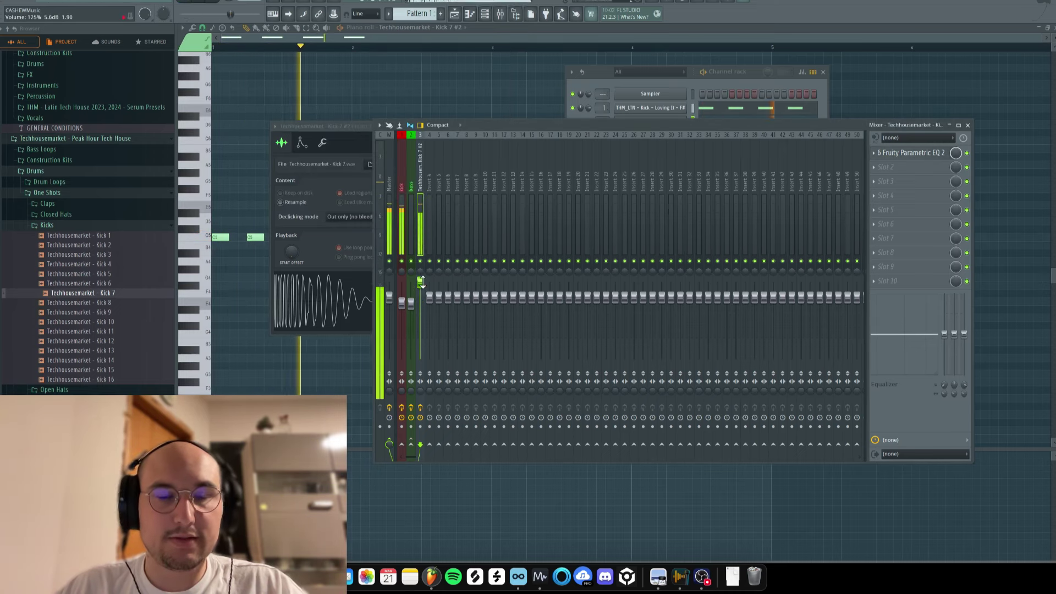
{"action": "key", "text": "space"}
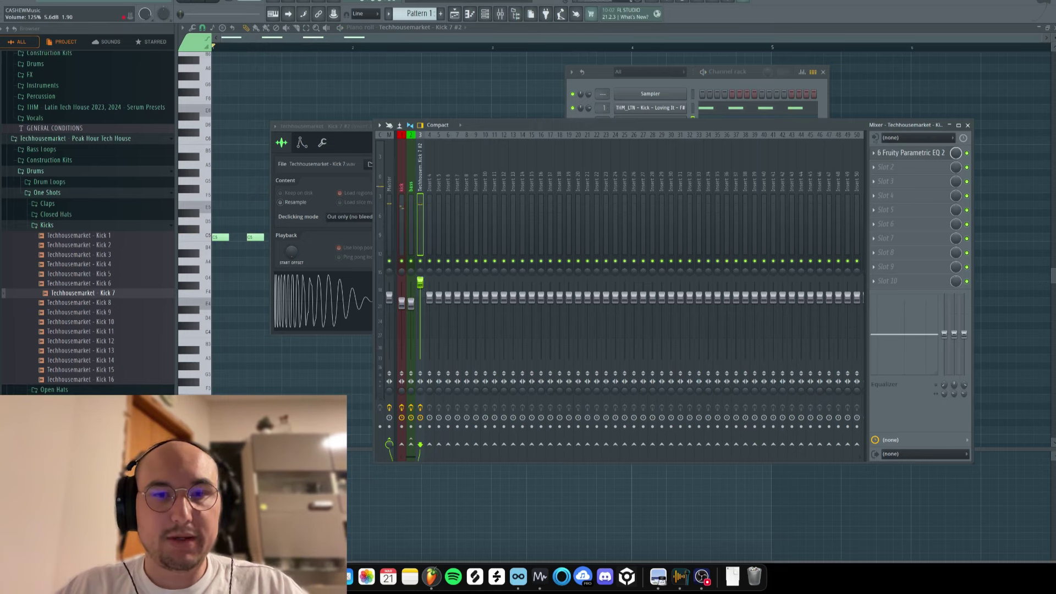
{"action": "key", "text": "space"}
- Bring the layered kick's volume back to about 100% and boost its highs with the EQ's band 7 shelf around 4 kHz
{"action": "mouse_move", "coordinate": [420, 282]}
{"action": "left_mouse_down"}
{"action": "mouse_move", "coordinate": [420, 326]}
{"action": "mouse_move", "coordinate": [420, 297]}
{"action": "left_mouse_up"}
{"action": "left_click", "coordinate": [910, 152]}
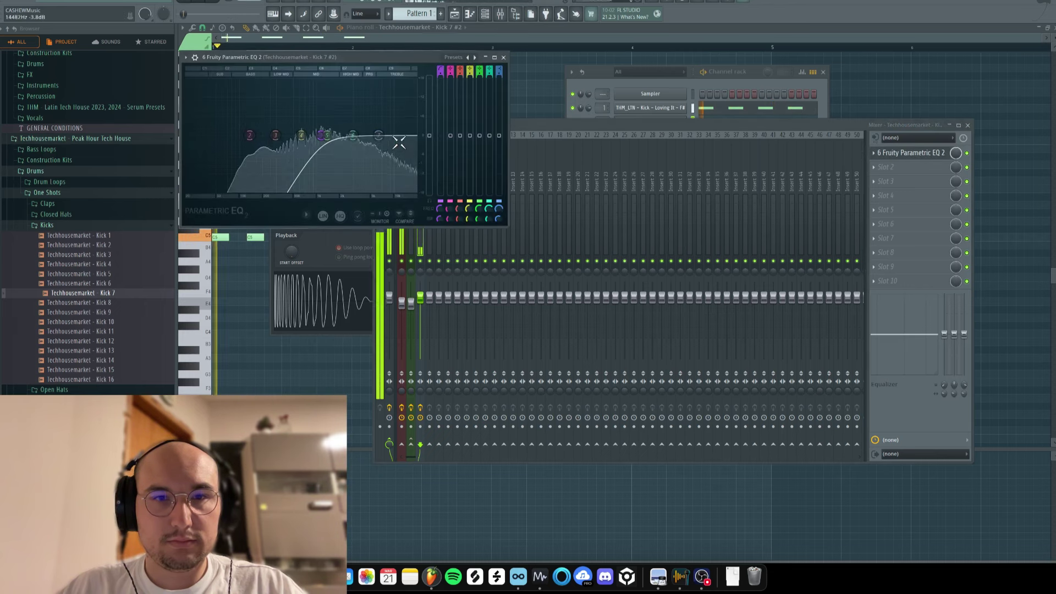
{"action": "mouse_move", "coordinate": [379, 134]}
{"action": "left_mouse_down"}
{"action": "mouse_move", "coordinate": [365, 99]}
{"action": "mouse_move", "coordinate": [364, 122]}
{"action": "left_mouse_up"}
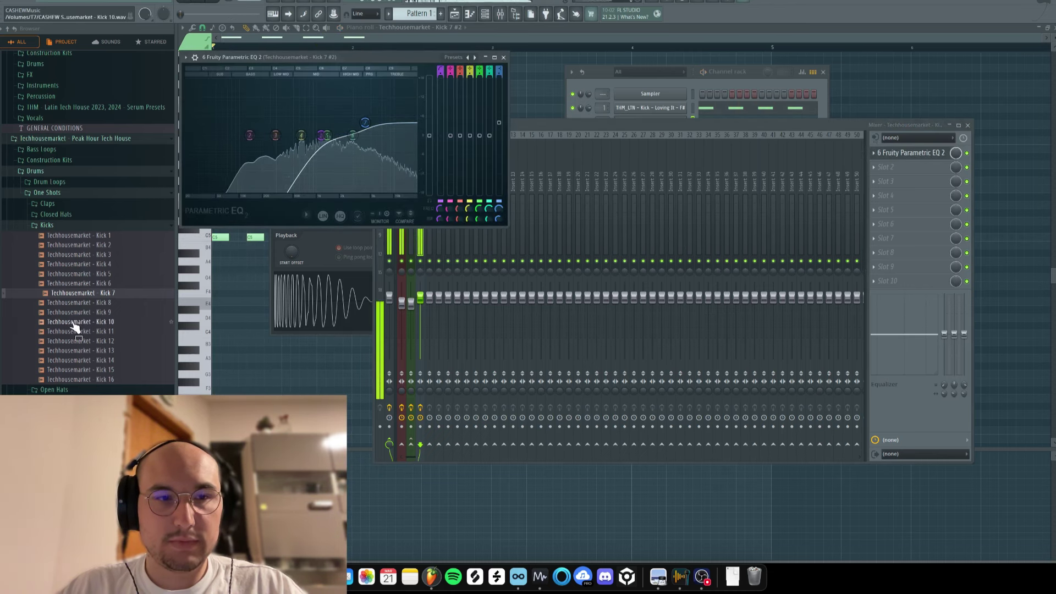
- Audition the Kick 8 and Kick 9 one-shots against the playing pattern
{"action": "left_click", "coordinate": [91, 306]}
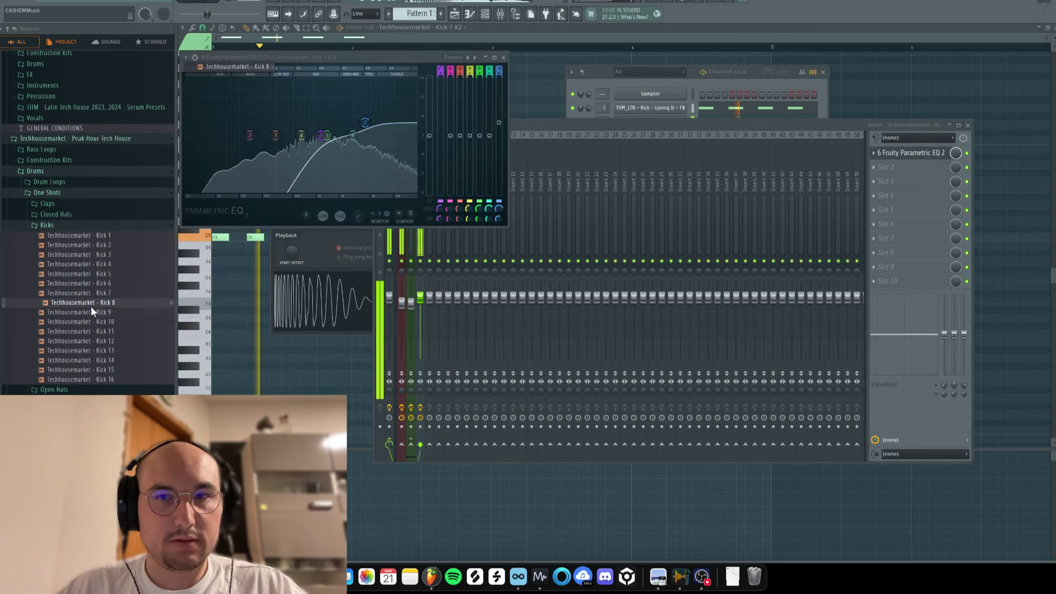
{"action": "left_click", "coordinate": [90, 313]}
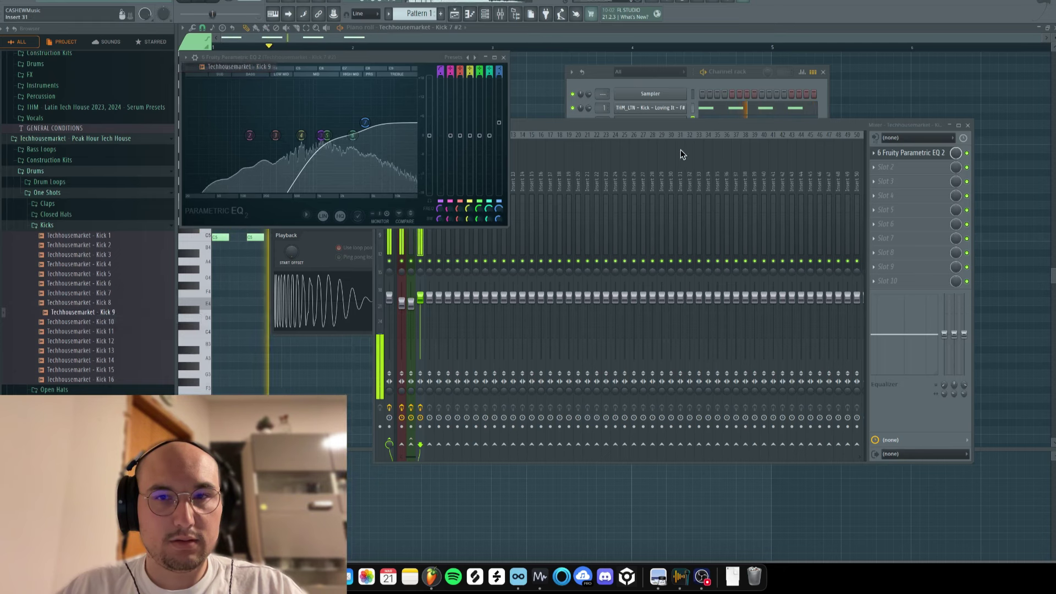
{"action": "left_click_drag", "start_coordinate": [680, 128], "coordinate": [706, 157]}
{"action": "key", "text": "F9"}
{"action": "key", "text": "space"}
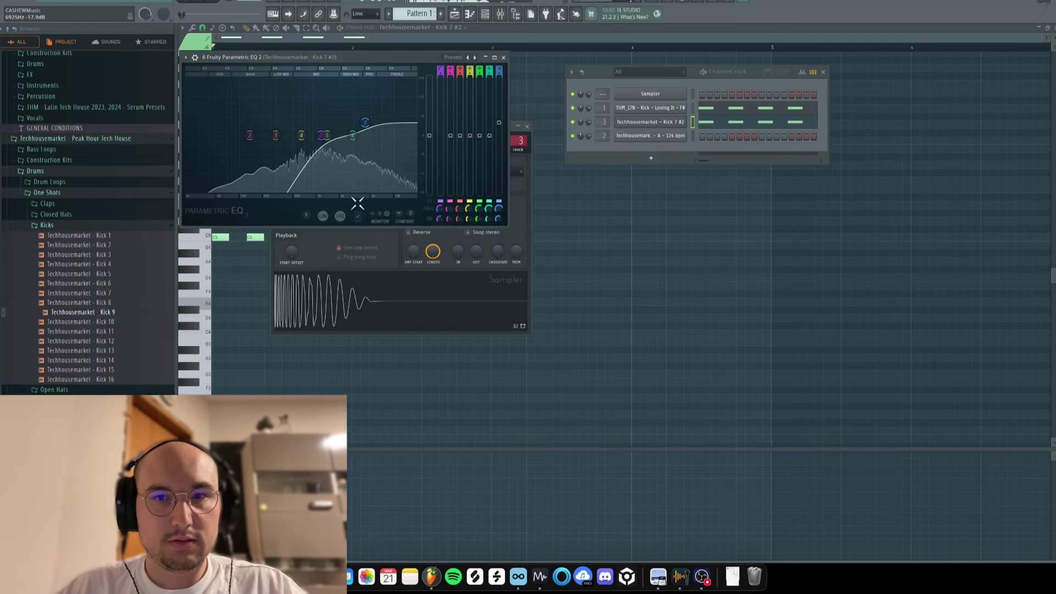
- Replace the layered kick channel's sample with Techhousemarket - Kick 8, play it, and return to the playlist
{"action": "left_click", "coordinate": [91, 304]}
{"action": "left_click_drag", "start_coordinate": [235, 264], "coordinate": [662, 120]}
{"action": "key", "text": "space"}
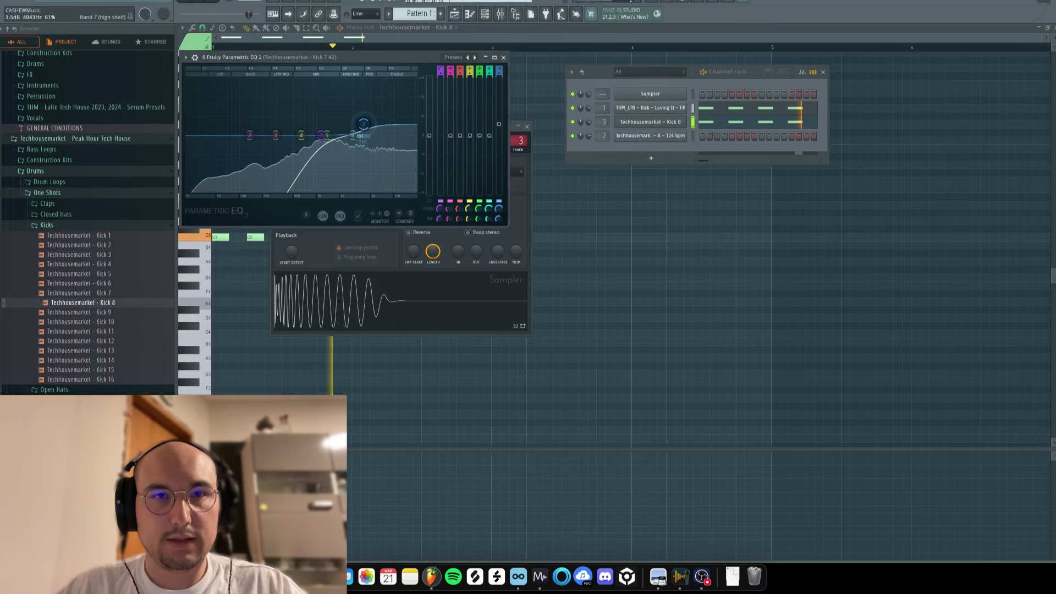
{"action": "key", "text": "Escape"}
{"action": "key", "text": "Escape"}
{"action": "key", "text": "Escape"}
{"action": "key", "text": "Escape"}
{"action": "key", "text": "space"}
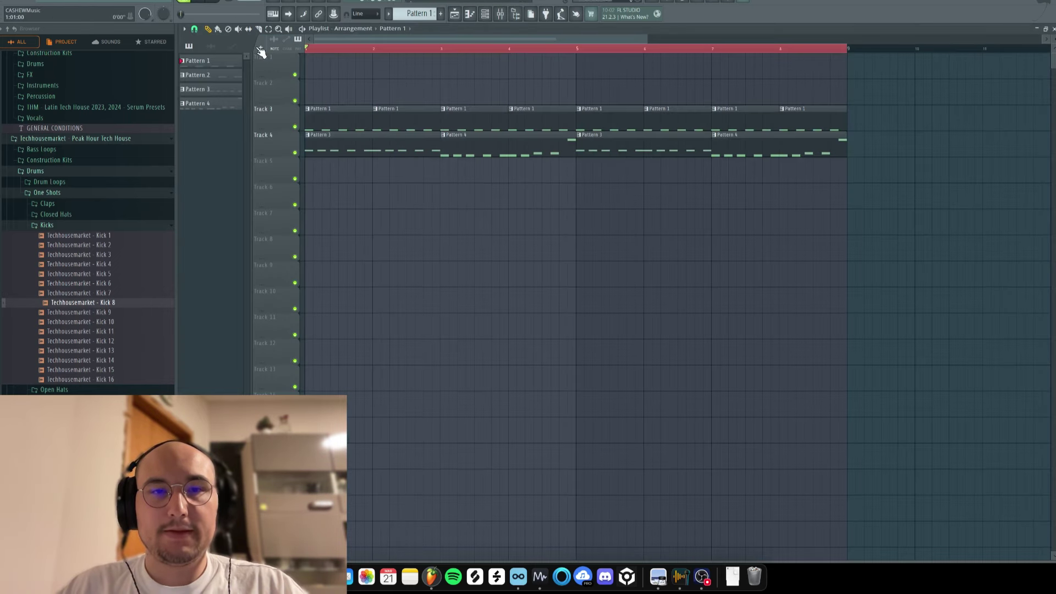
- Lower the layered kick's mixer track volume to about 95% while playing the arrangement
{"action": "left_click", "coordinate": [503, 14]}
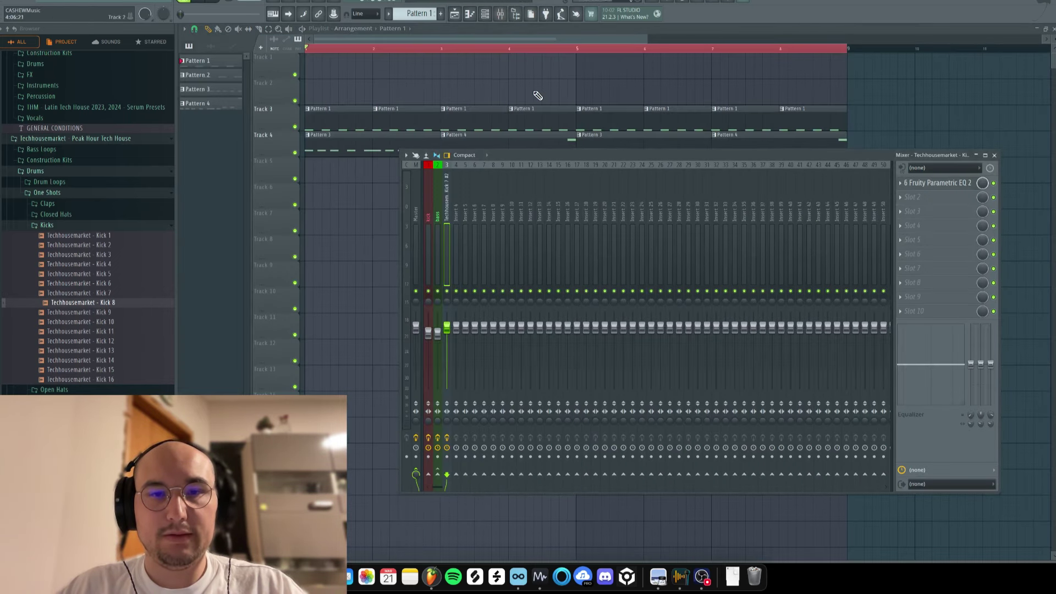
{"action": "key", "text": "space"}
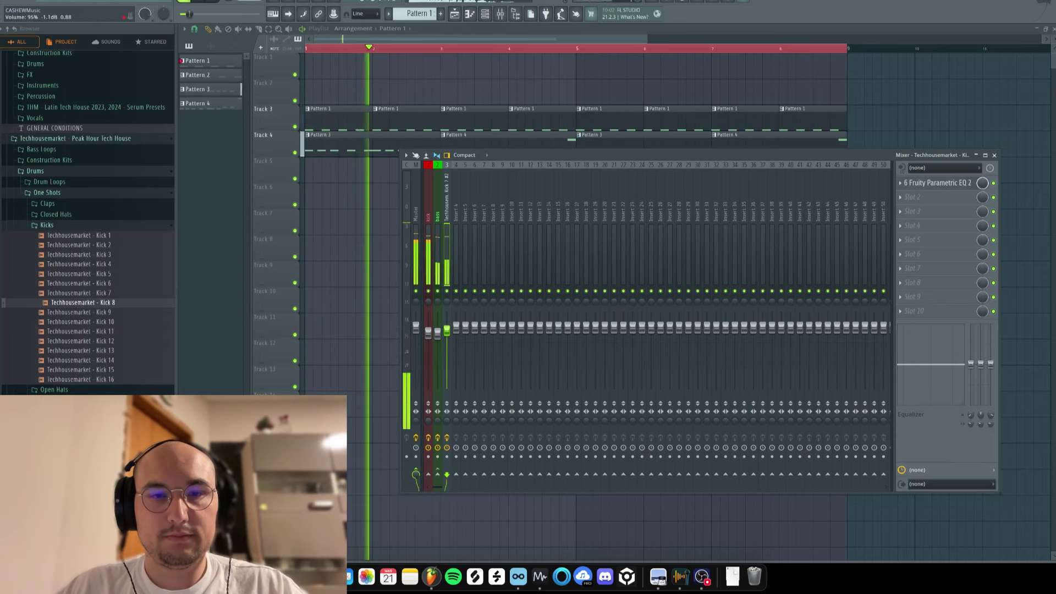
{"action": "left_click_drag", "start_coordinate": [447, 330], "coordinate": [447, 331]}
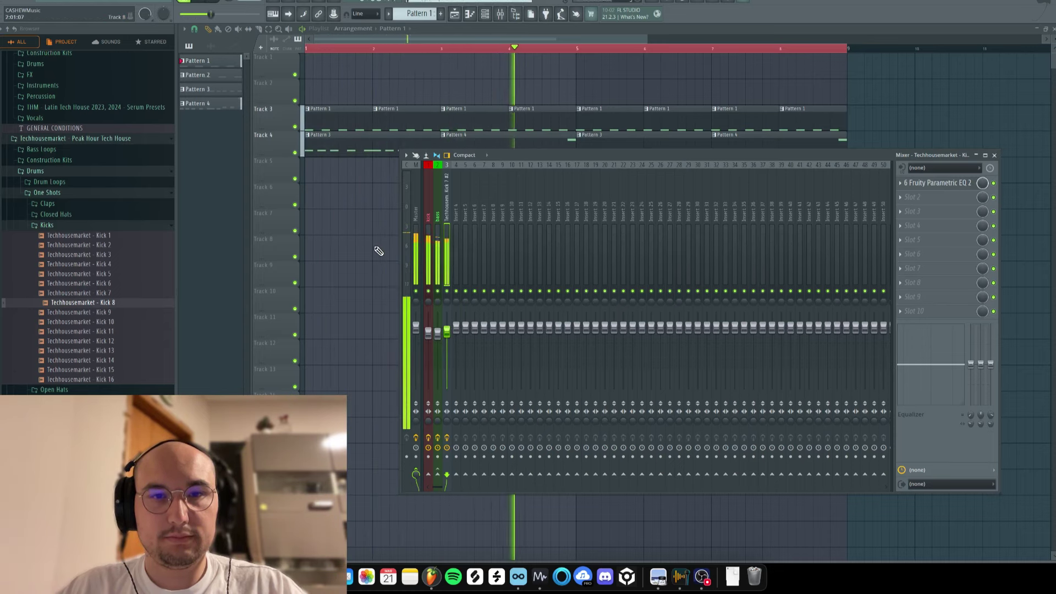
{"action": "key", "text": "F9"}
{"action": "key", "text": "space"}
- Merge the first two bass clips on Track 4, Pattern 3 and Pattern 4, into one four-bar clip
{"action": "scroll", "coordinate": [514, 189], "scroll_direction": "down", "scroll_amount": 3}
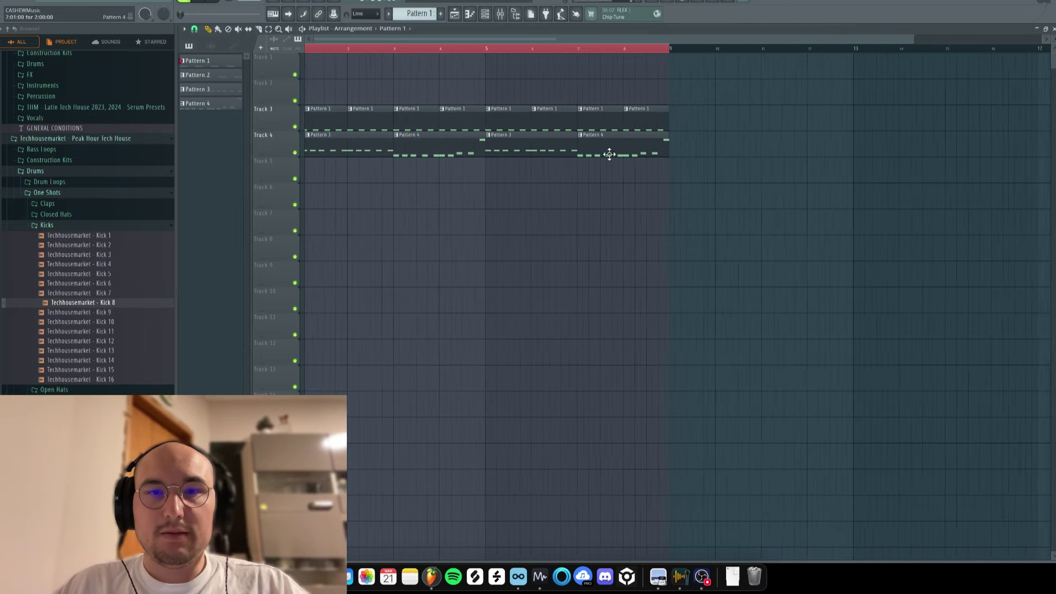
{"action": "scroll", "coordinate": [609, 154], "scroll_direction": "down", "scroll_amount": 2}
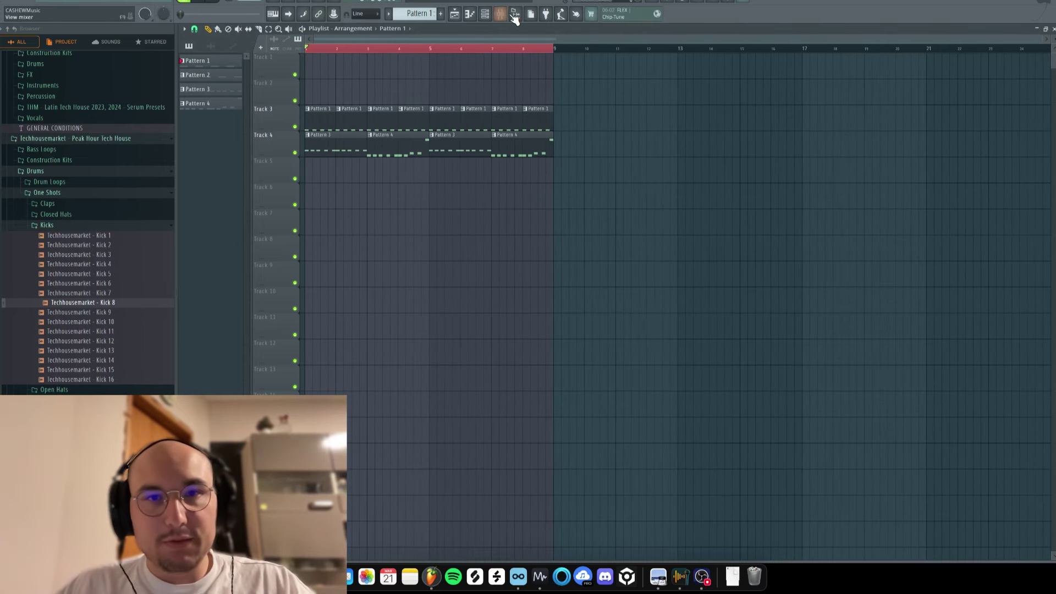
{"action": "double_click", "coordinate": [420, 155]}
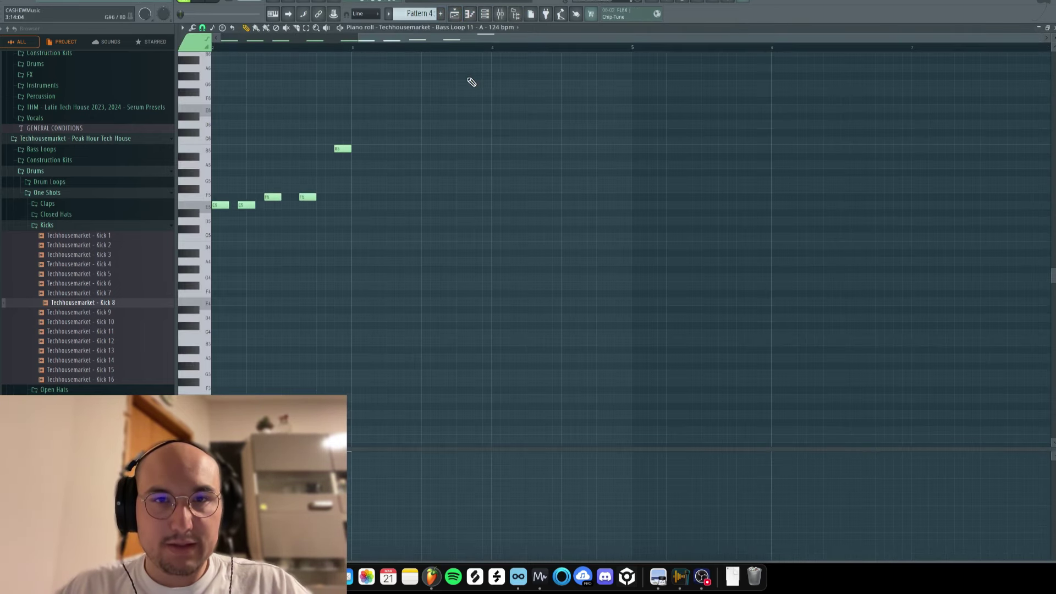
{"action": "key", "text": "Escape"}
{"action": "left_click_drag", "start_coordinate": [374, 135], "coordinate": [354, 144]}
{"action": "key", "text": "super+g"}
- Replace the two remaining bass clips on Track 4 with a copy of the merged clip starting at bar 5
{"action": "right_click", "coordinate": [456, 151]}
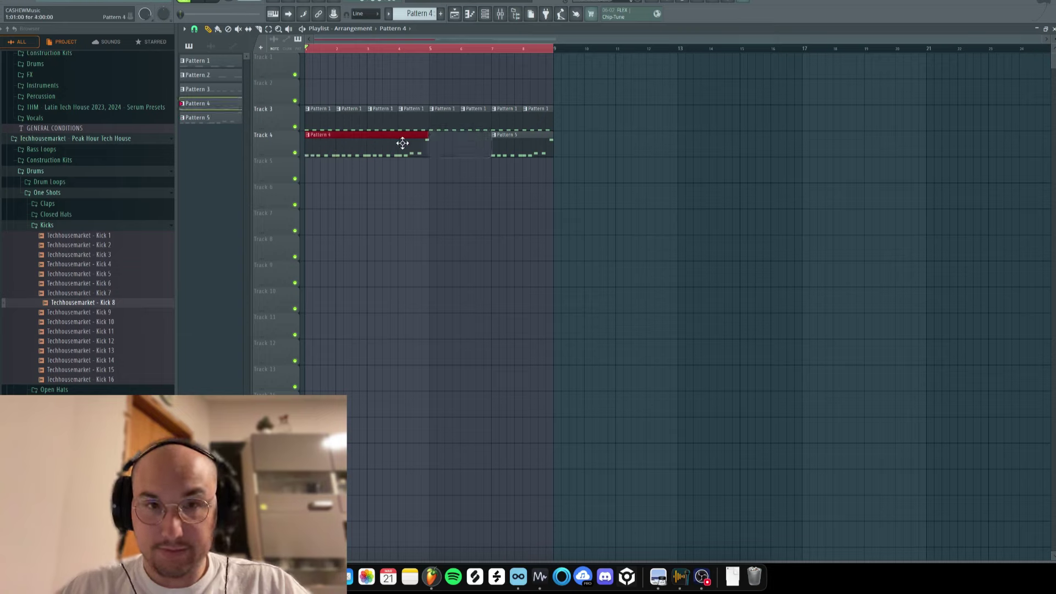
{"action": "right_click", "coordinate": [541, 142]}
{"action": "left_click_drag", "start_coordinate": [424, 141], "coordinate": [541, 153]}
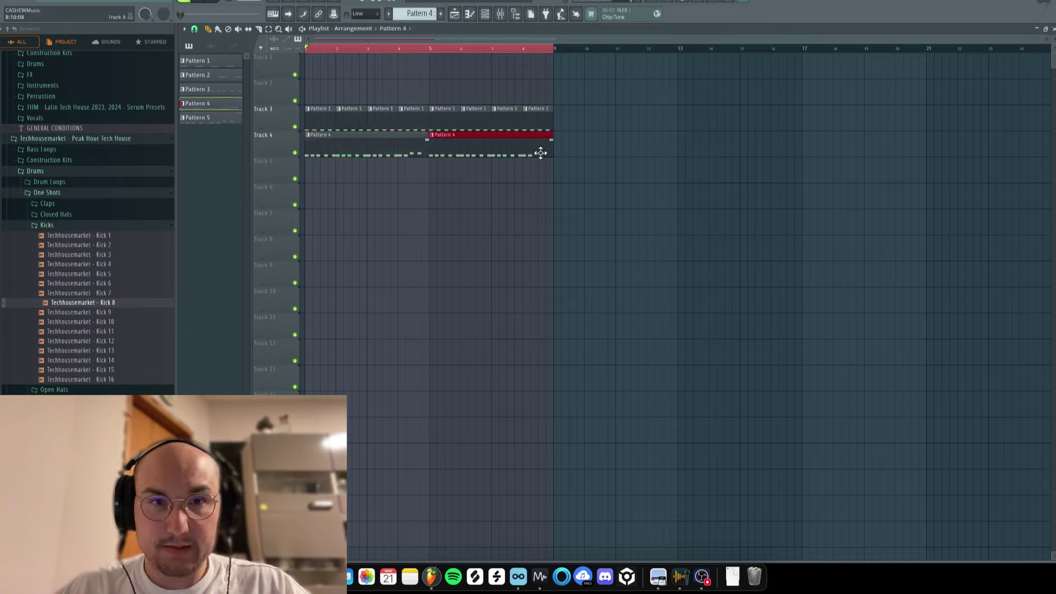
- Add a Serum channel to Pattern 4, paste the bass notes into it, and mute the original bass channel
{"action": "left_click", "coordinate": [486, 16]}
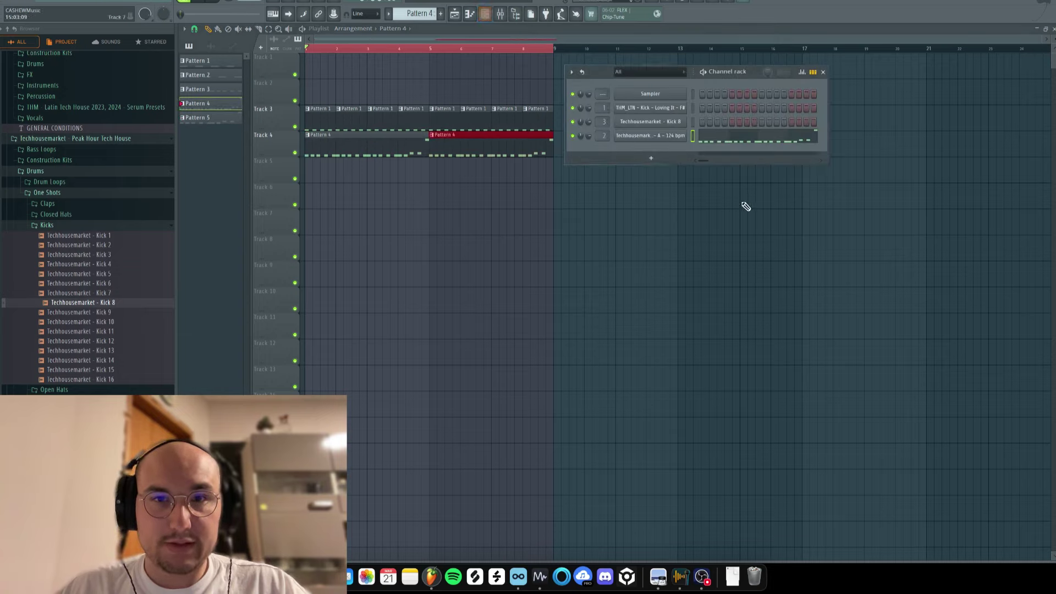
{"action": "left_click", "coordinate": [643, 152]}
{"action": "left_click", "coordinate": [651, 73]}
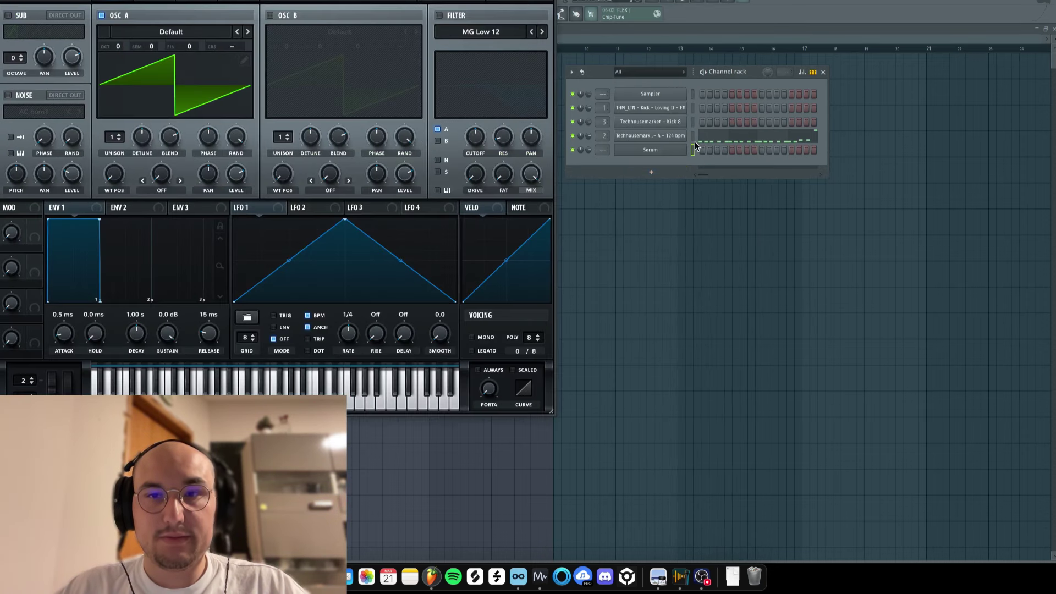
{"action": "left_click", "coordinate": [694, 150]}
{"action": "key", "text": "super+v"}
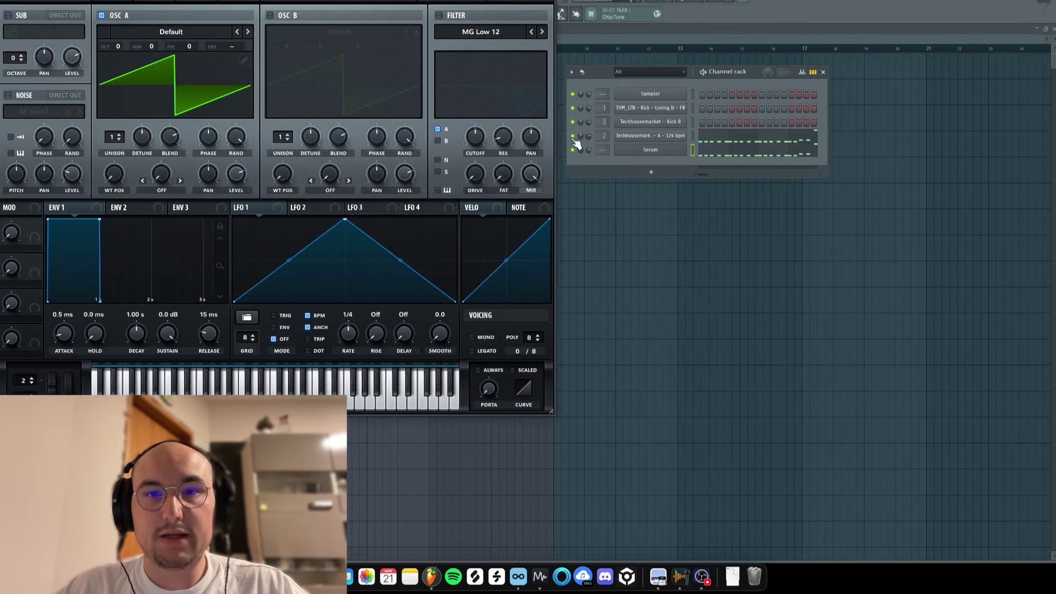
{"action": "left_click", "coordinate": [633, 147]}
{"action": "left_click", "coordinate": [633, 148]}
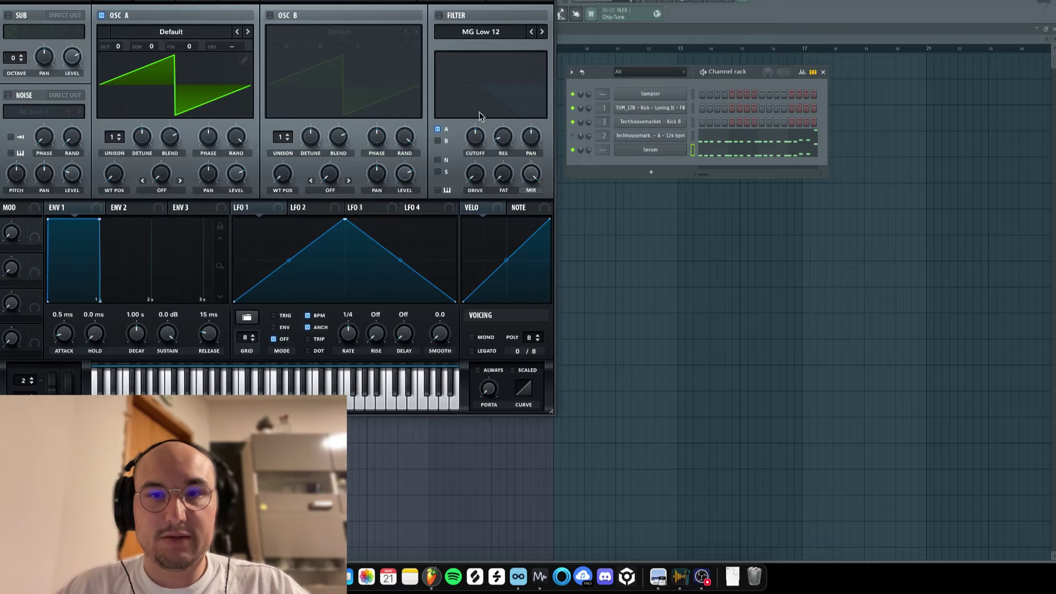
- Enable Serum's oscillator B and the MG Low 12 filter, and lower the filter's cutoff
{"action": "left_click", "coordinate": [270, 15]}
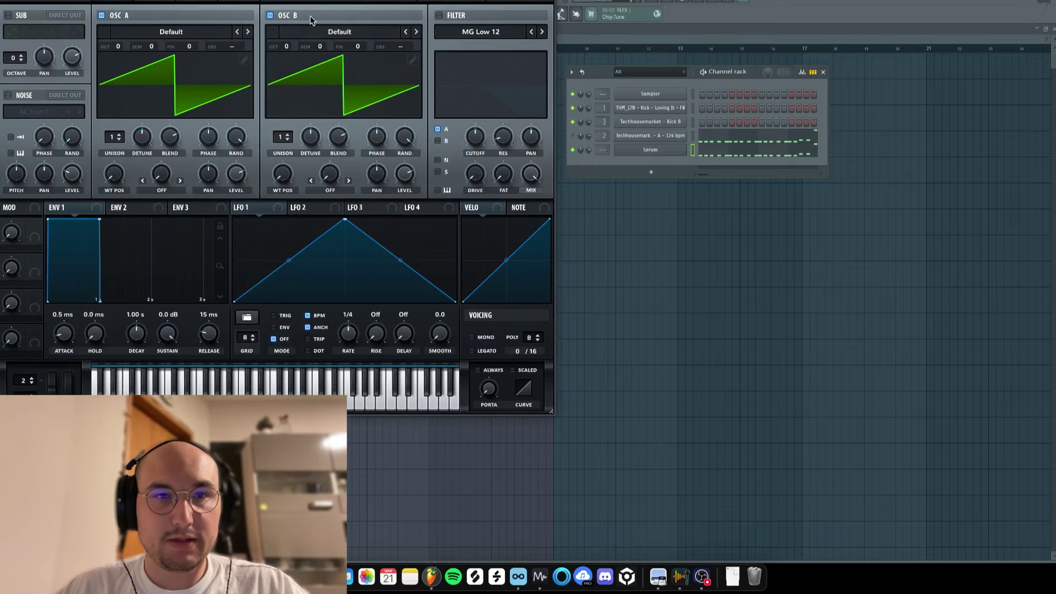
{"action": "left_click", "coordinate": [439, 15]}
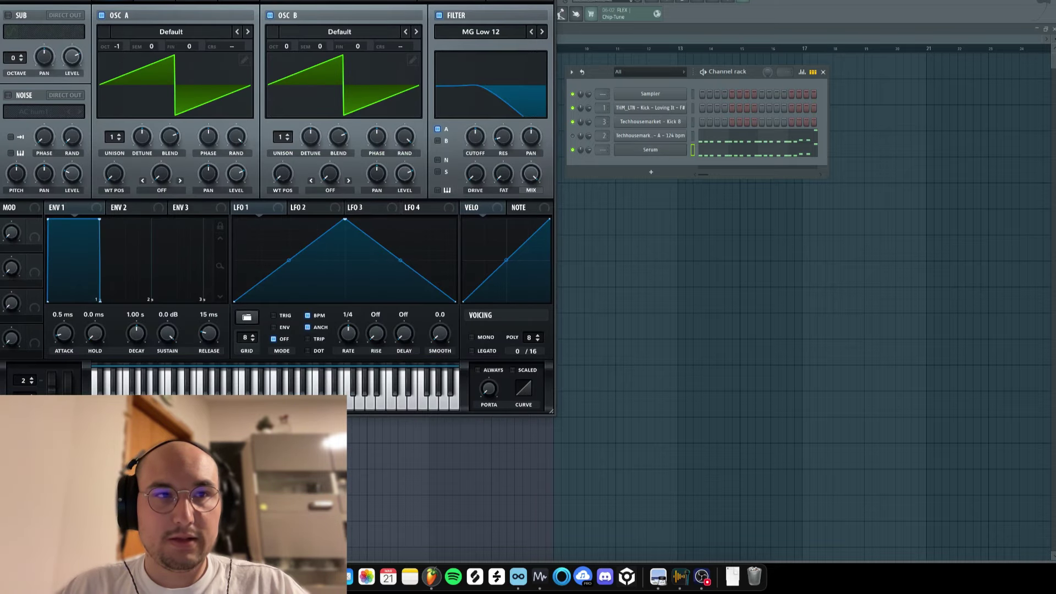
{"action": "left_click_drag", "start_coordinate": [270, 17], "coordinate": [435, 114]}
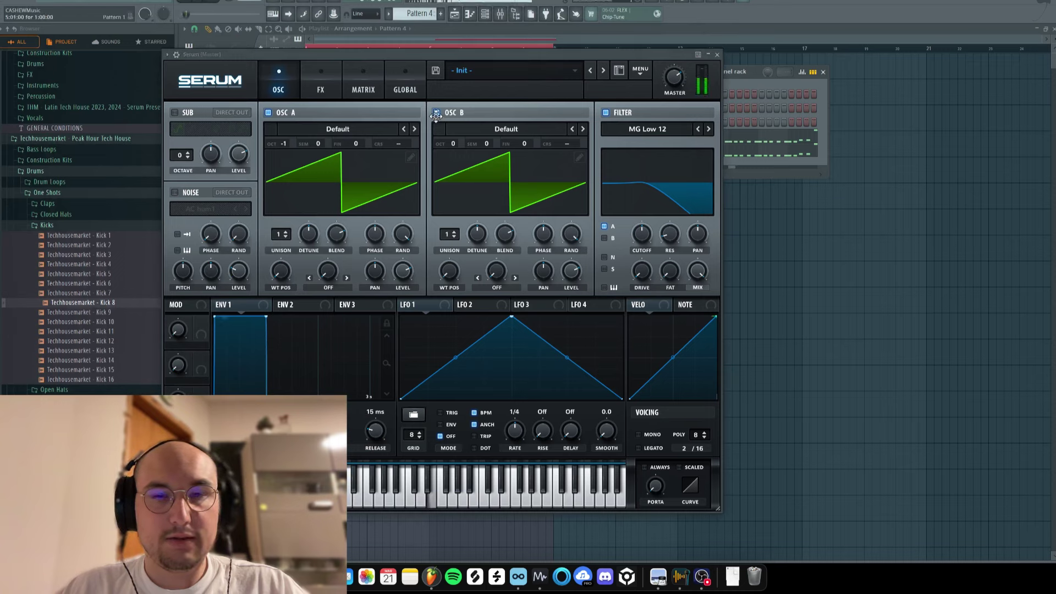
{"action": "left_click_drag", "start_coordinate": [637, 237], "coordinate": [633, 262]}
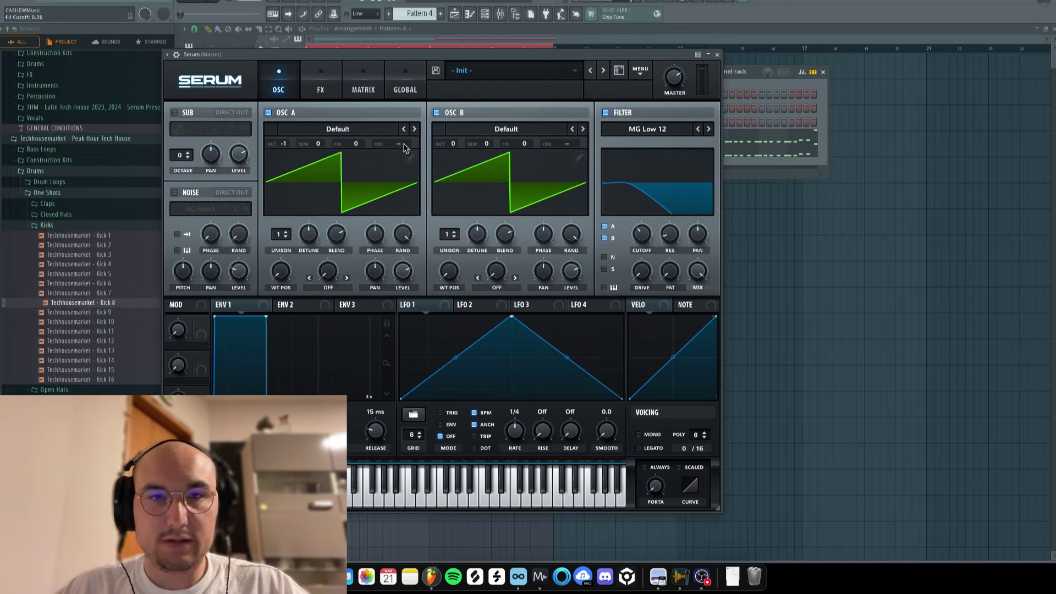
- Set the octave of oscillators A and B to -2, and raise the filter drive to about 35
{"action": "left_click_drag", "start_coordinate": [283, 144], "coordinate": [280, 154]}
{"action": "left_click_drag", "start_coordinate": [453, 144], "coordinate": [453, 151]}
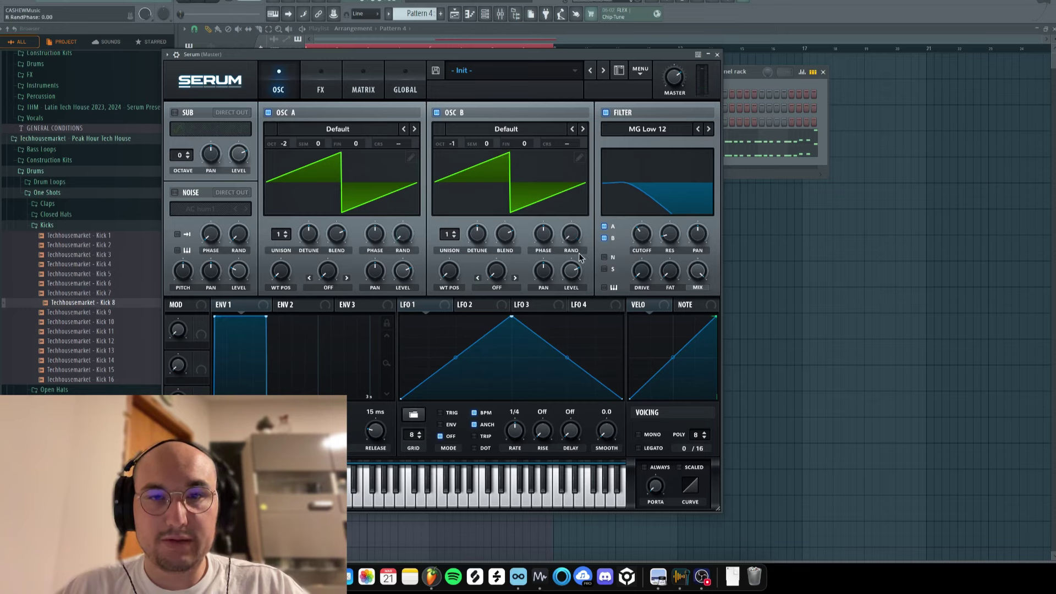
{"action": "left_click_drag", "start_coordinate": [453, 145], "coordinate": [453, 155]}
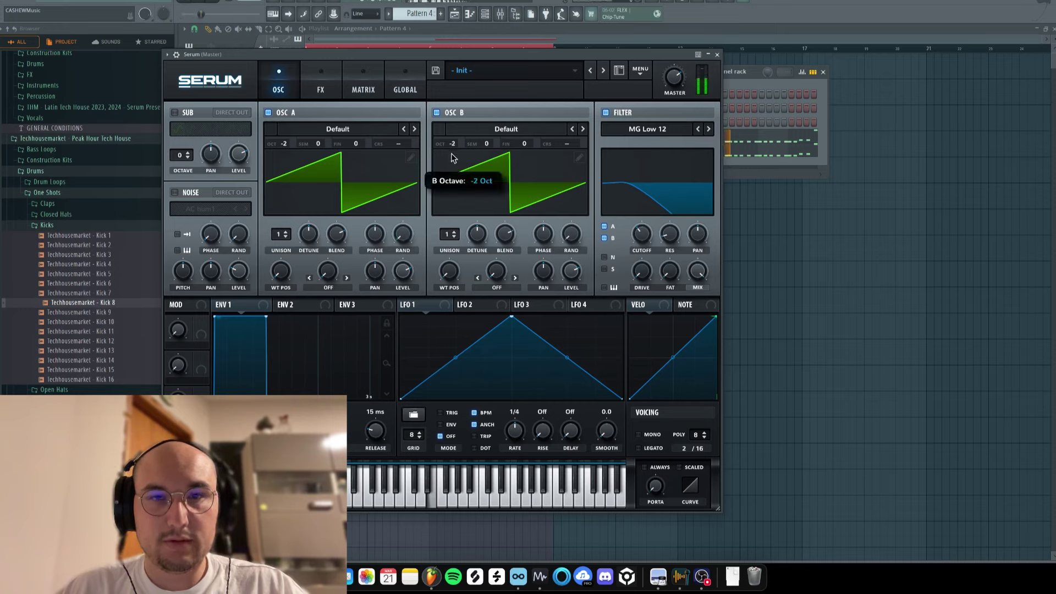
{"action": "mouse_move", "coordinate": [641, 272]}
{"action": "left_mouse_down"}
{"action": "mouse_move", "coordinate": [642, 251]}
{"action": "mouse_move", "coordinate": [643, 278]}
{"action": "left_mouse_up"}
- Load the Basic Shapes wavetable into oscillator A and move its wavetable position to the triangle shape
{"action": "mouse_move", "coordinate": [291, 147]}
{"action": "left_mouse_down"}
{"action": "mouse_move", "coordinate": [286, 163]}
{"action": "mouse_move", "coordinate": [292, 136]}
{"action": "left_mouse_up"}
{"action": "left_click", "coordinate": [321, 132]}
{"action": "left_click", "coordinate": [316, 132]}
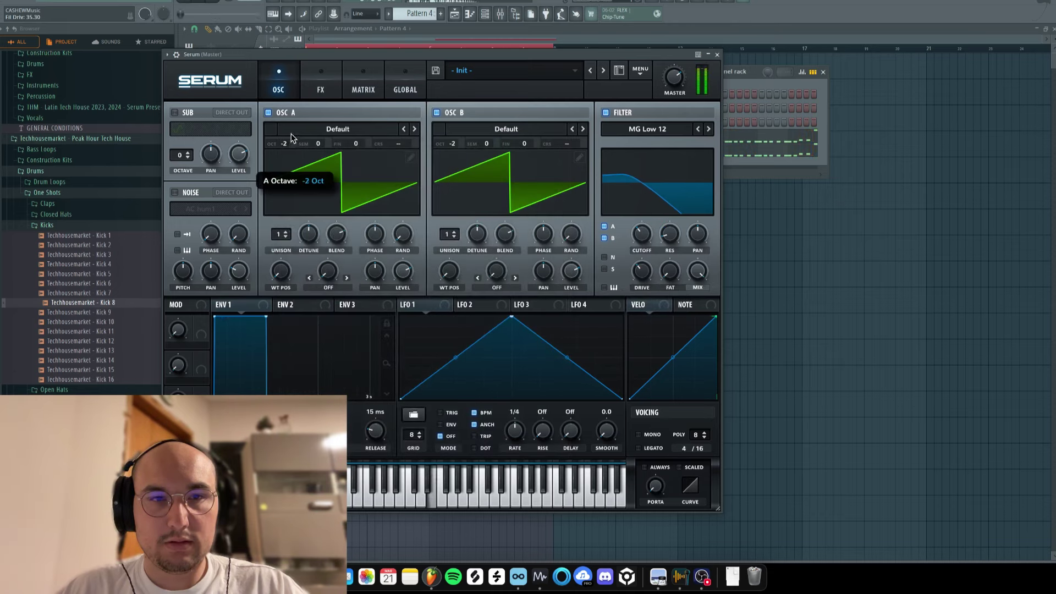
{"action": "left_click", "coordinate": [324, 130]}
{"action": "left_click", "coordinate": [337, 129]}
{"action": "left_click", "coordinate": [337, 129]}
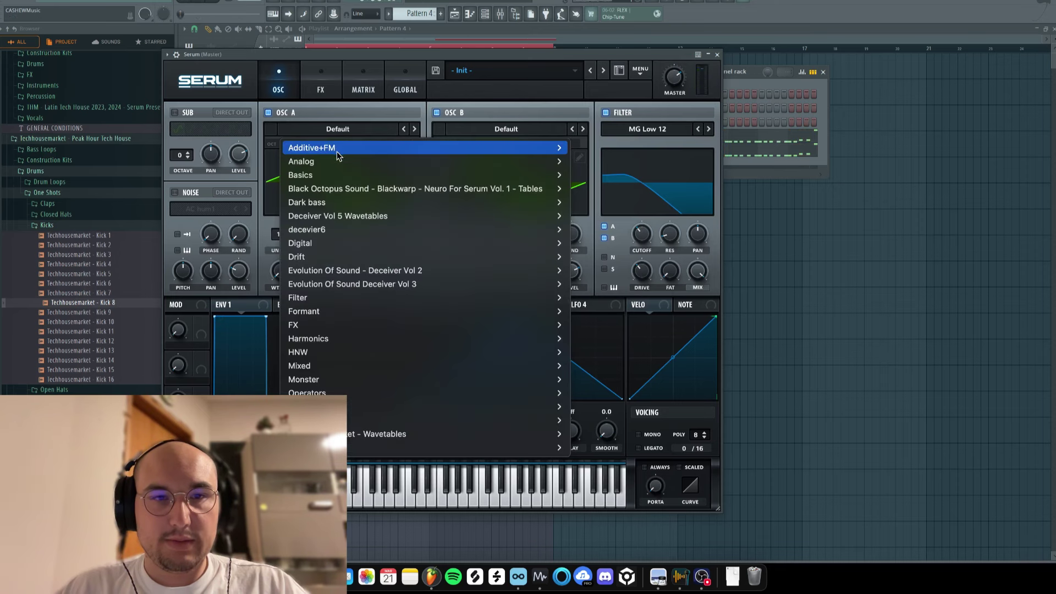
{"action": "mouse_move", "coordinate": [336, 175]}
{"action": "left_click", "coordinate": [604, 61]}
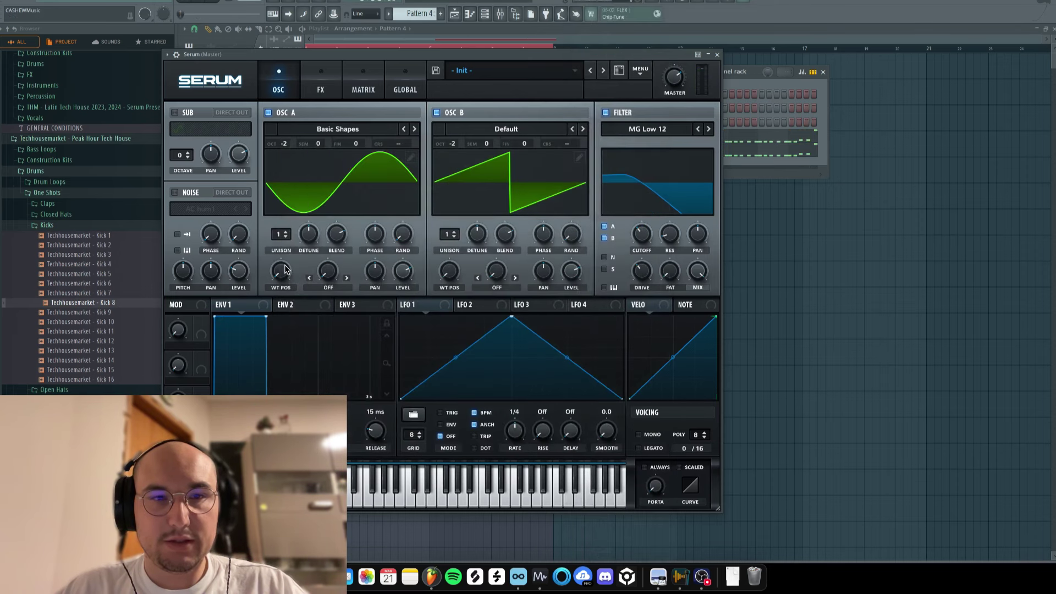
{"action": "left_click_drag", "start_coordinate": [285, 270], "coordinate": [298, 231]}
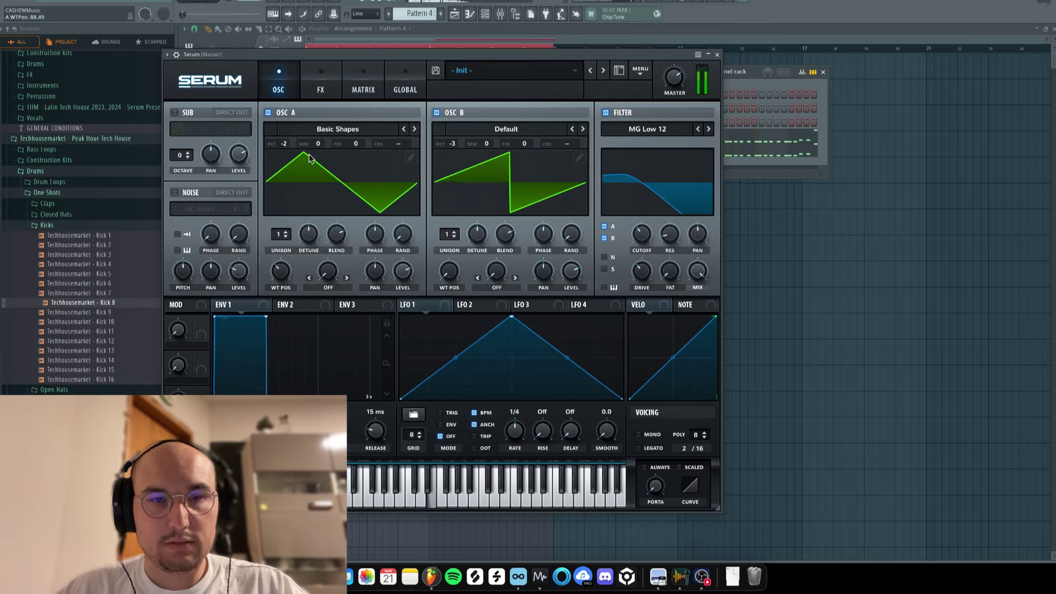
- Load the BA - Low Rider Bass preset from the THM Latin Tech House Serum presets, and close Serum
{"action": "left_click", "coordinate": [535, 72]}
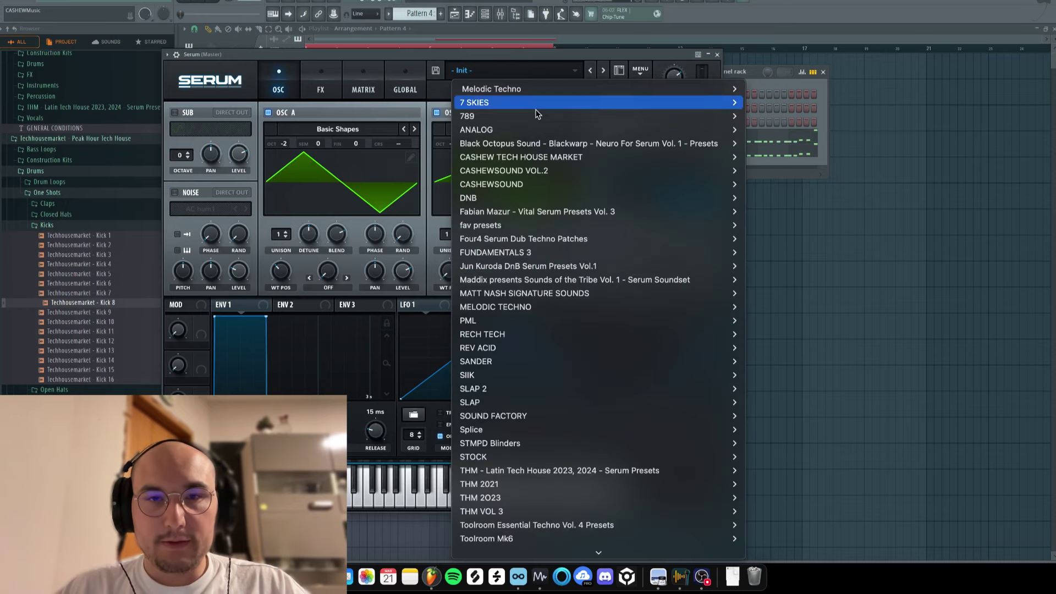
{"action": "mouse_move", "coordinate": [538, 455]}
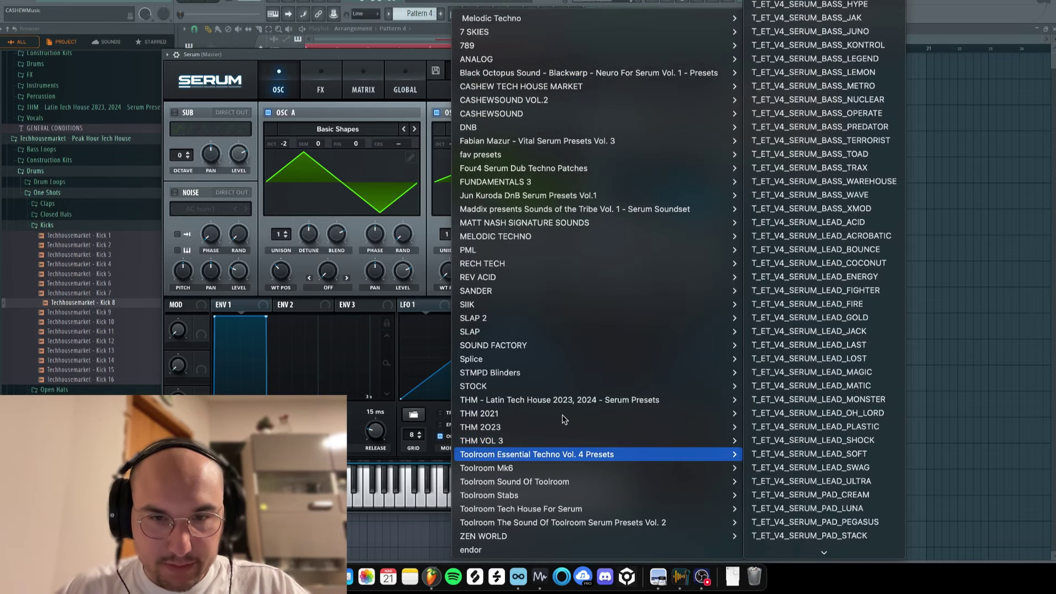
{"action": "mouse_move", "coordinate": [562, 402]}
{"action": "mouse_move", "coordinate": [786, 406]}
{"action": "scroll", "coordinate": [951, 346], "scroll_direction": "down", "scroll_amount": 10}
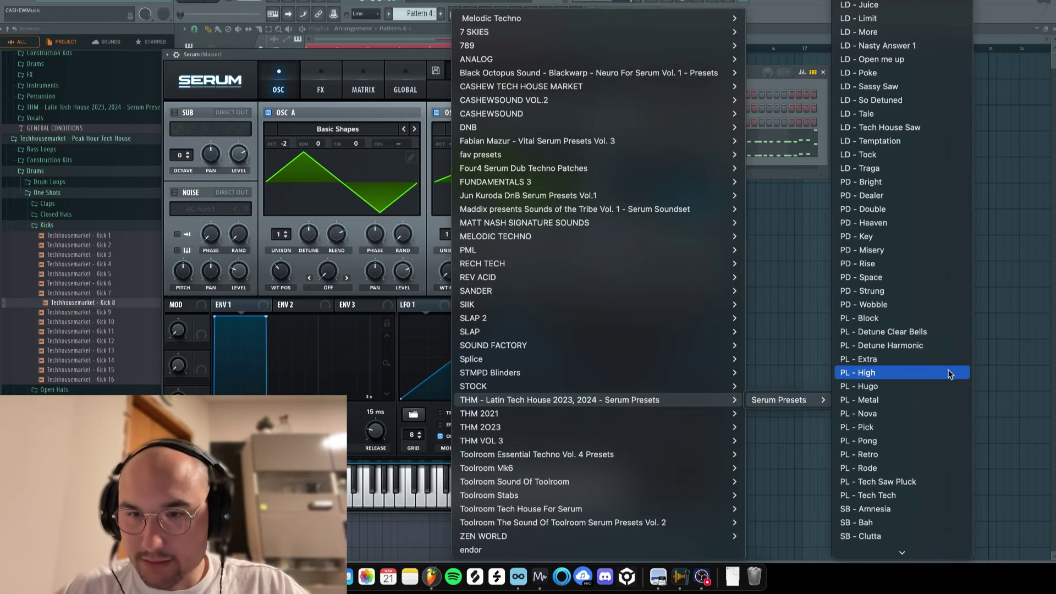
{"action": "scroll", "coordinate": [949, 346], "scroll_direction": "up", "scroll_amount": 10}
{"action": "scroll", "coordinate": [918, 286], "scroll_direction": "down", "scroll_amount": 5}
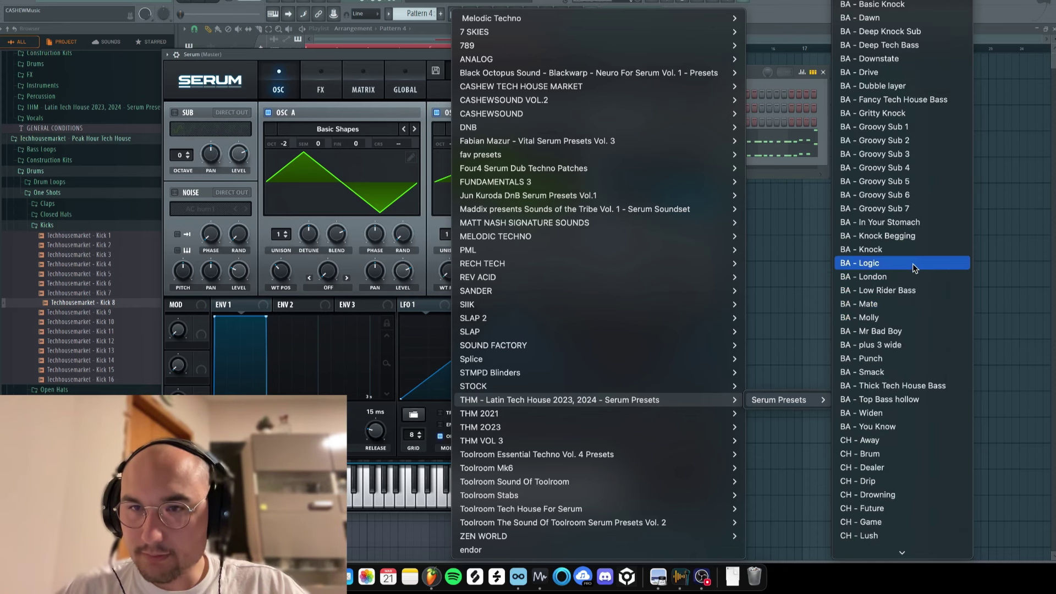
{"action": "scroll", "coordinate": [909, 330], "scroll_direction": "down", "scroll_amount": 5}
{"action": "scroll", "coordinate": [907, 372], "scroll_direction": "down", "scroll_amount": 1}
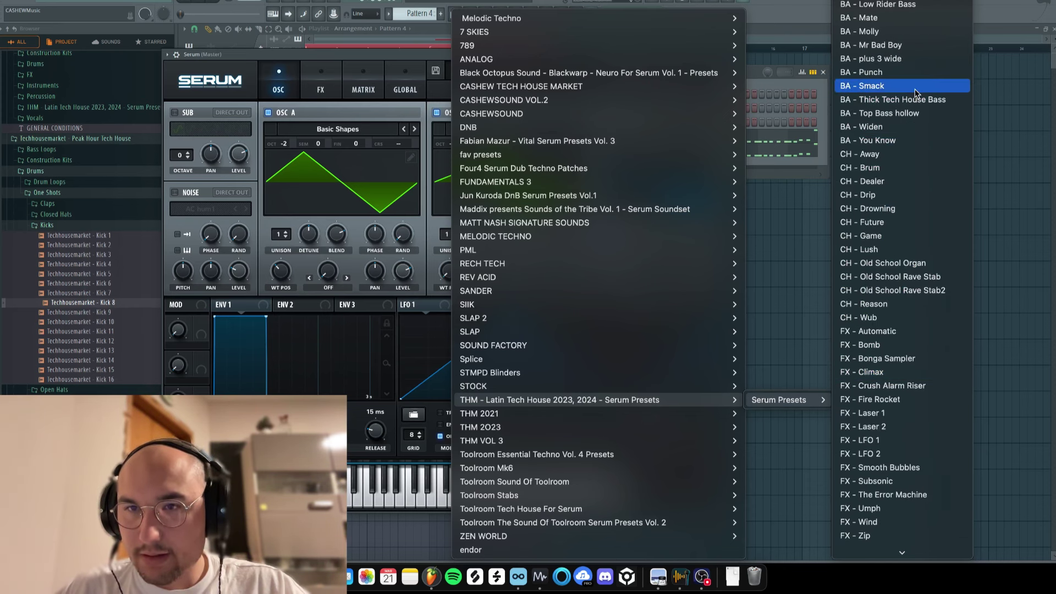
{"action": "left_click", "coordinate": [899, 5]}
{"action": "left_click_drag", "start_coordinate": [466, 61], "coordinate": [500, 70]}
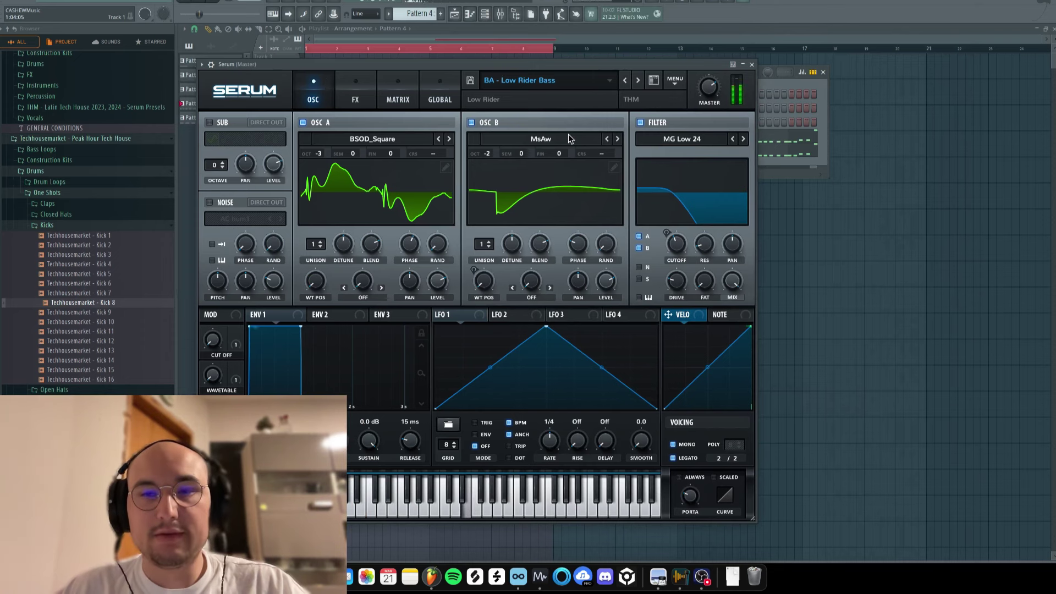
{"action": "key", "text": "Escape"}
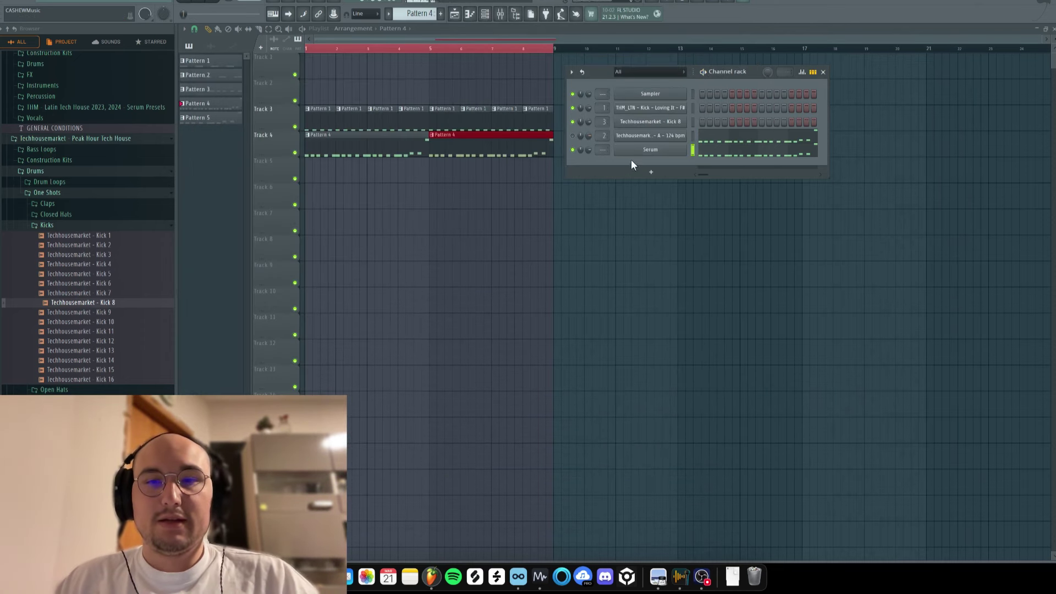
- Route the Serum channel to the bass mixer track and remove Soundgoodizer from that track's effects
{"action": "left_click", "coordinate": [500, 14]}
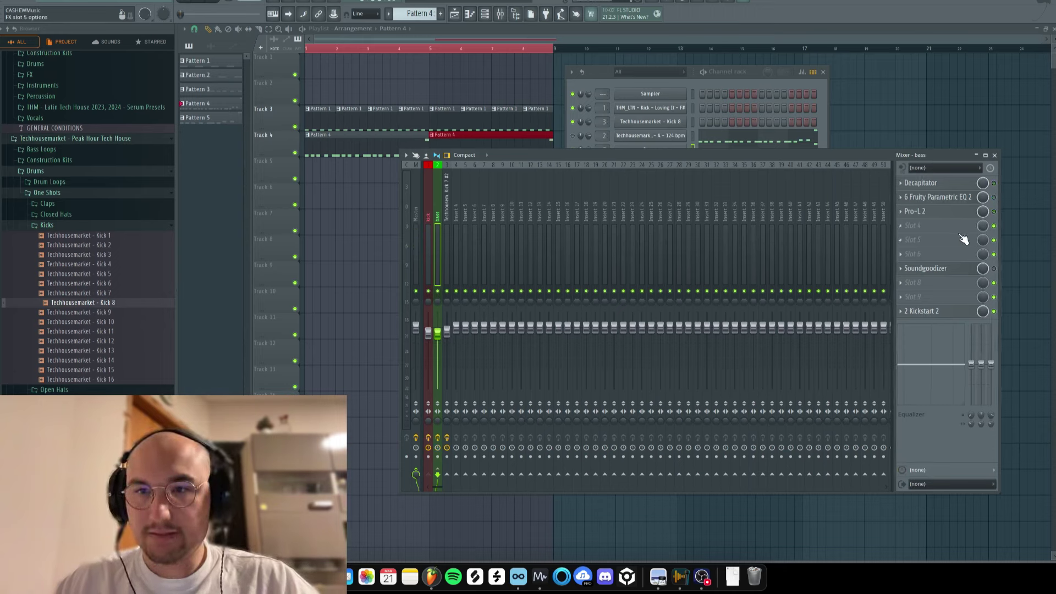
{"action": "left_click_drag", "start_coordinate": [929, 271], "coordinate": [930, 301]}
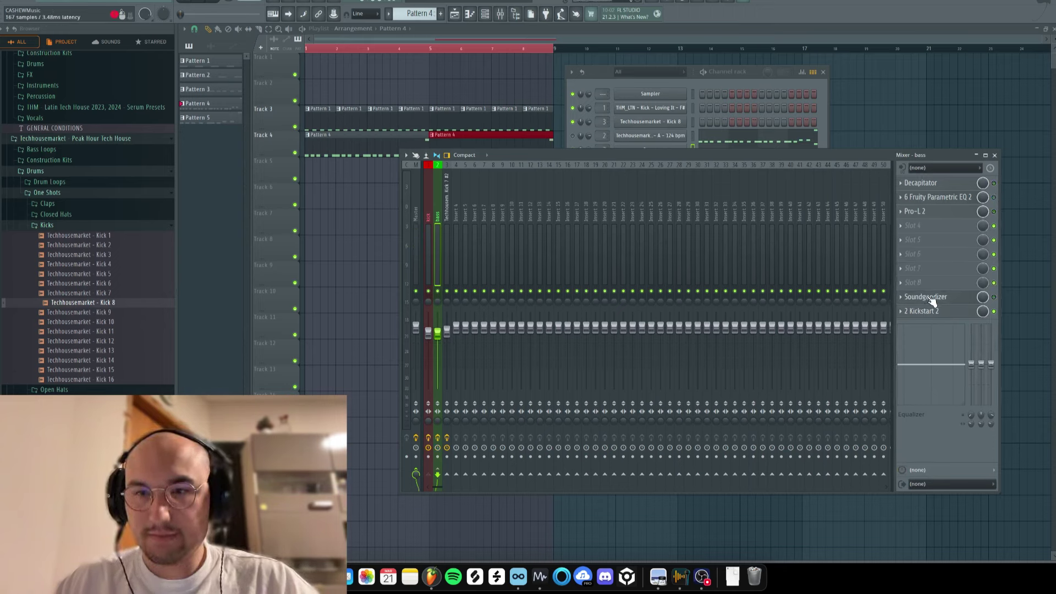
{"action": "left_click", "coordinate": [900, 297]}
{"action": "left_click", "coordinate": [913, 318]}
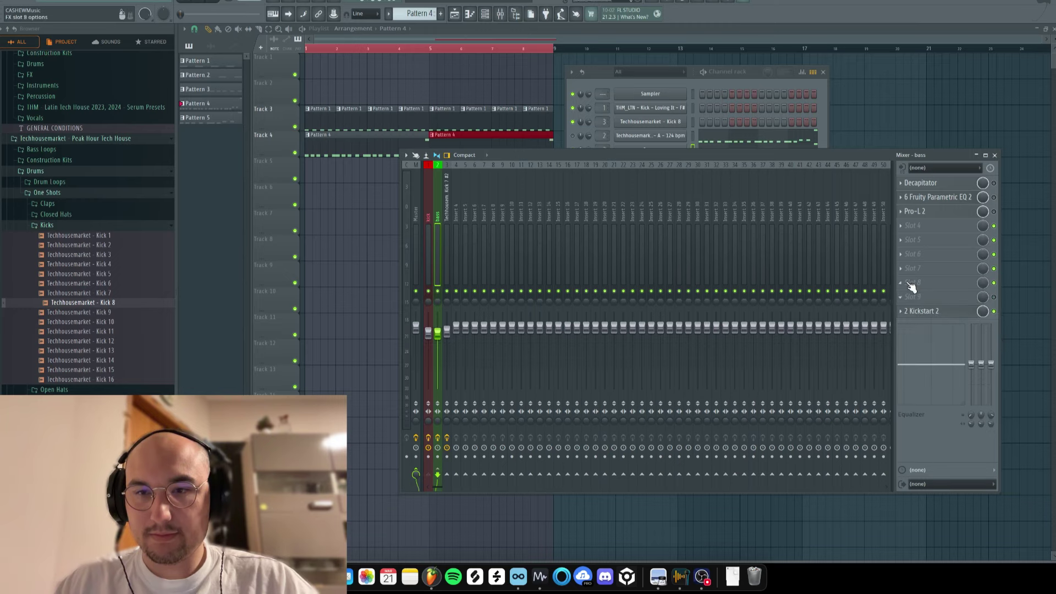
{"action": "left_click", "coordinate": [994, 155]}
{"action": "left_click", "coordinate": [347, 47]}
{"action": "key", "text": "space"}
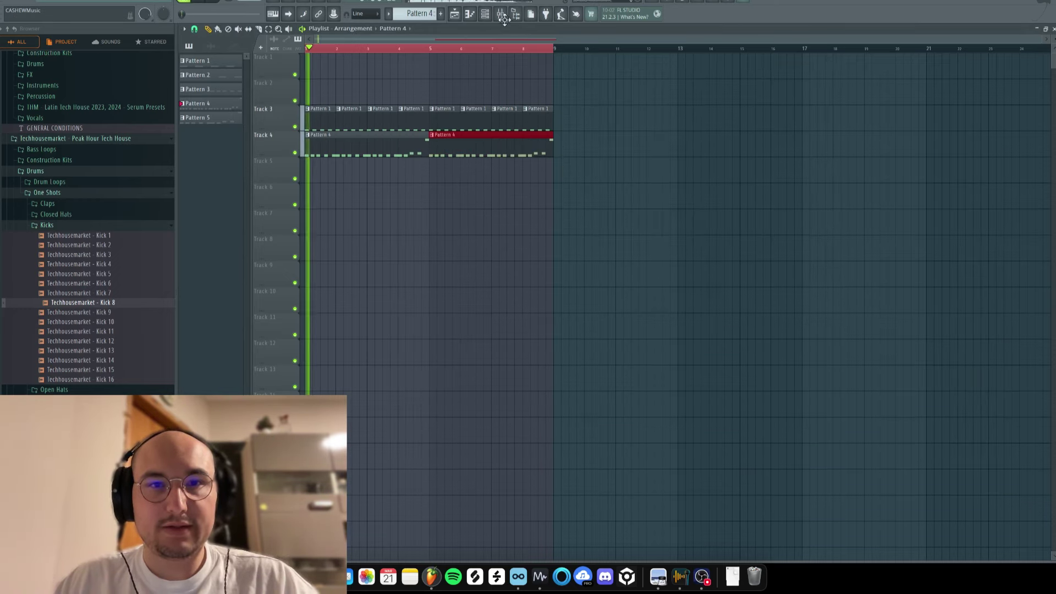
{"action": "left_click", "coordinate": [500, 14]}
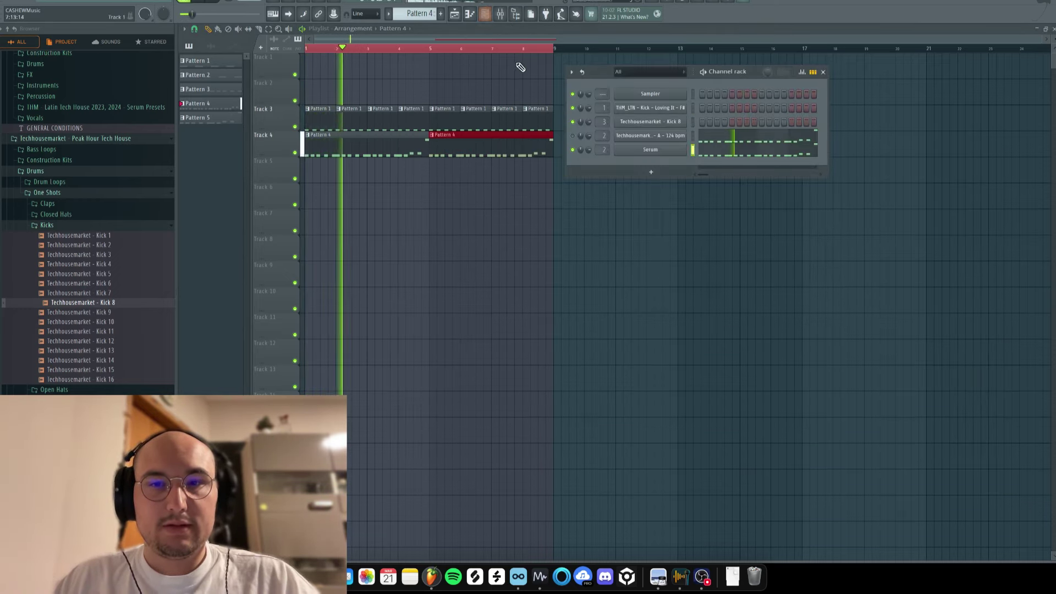
- Enable Decapitator on the bass mixer track and set its drive to about 3 while playing the arrangement
{"action": "left_click", "coordinate": [501, 14]}
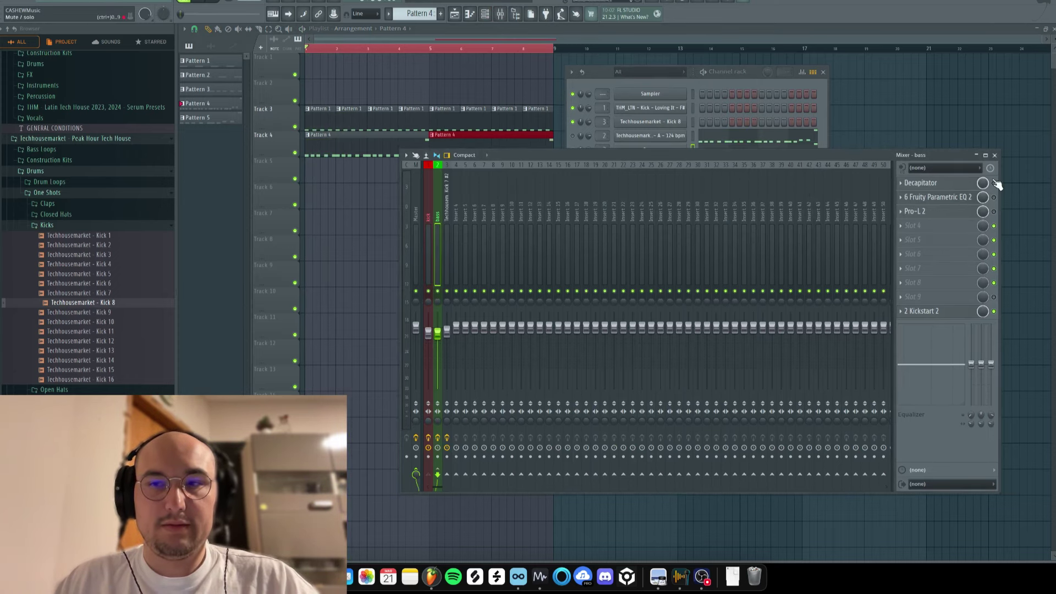
{"action": "left_click", "coordinate": [951, 186]}
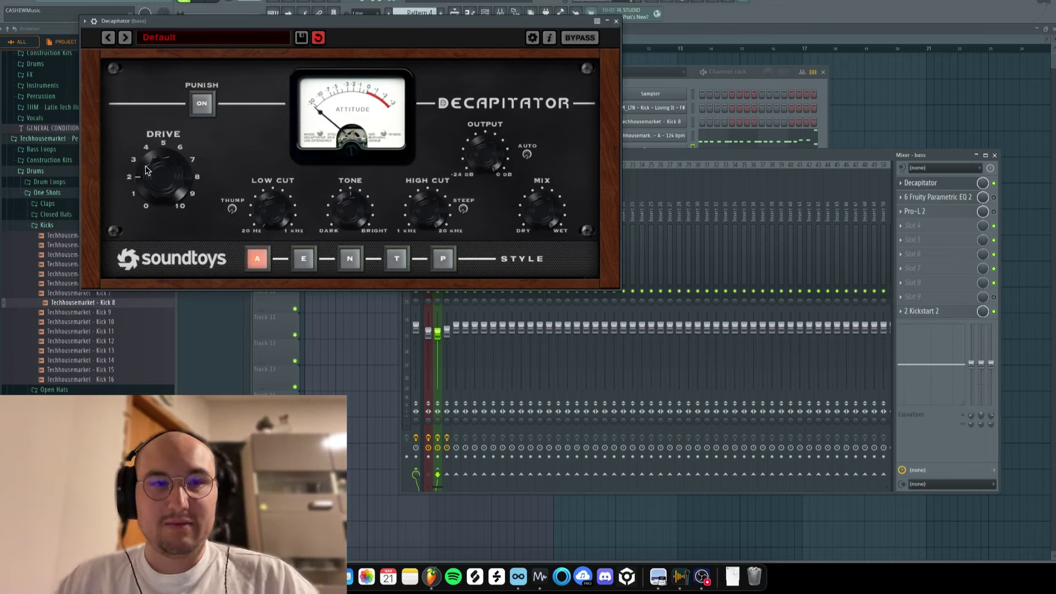
{"action": "key", "text": "space"}
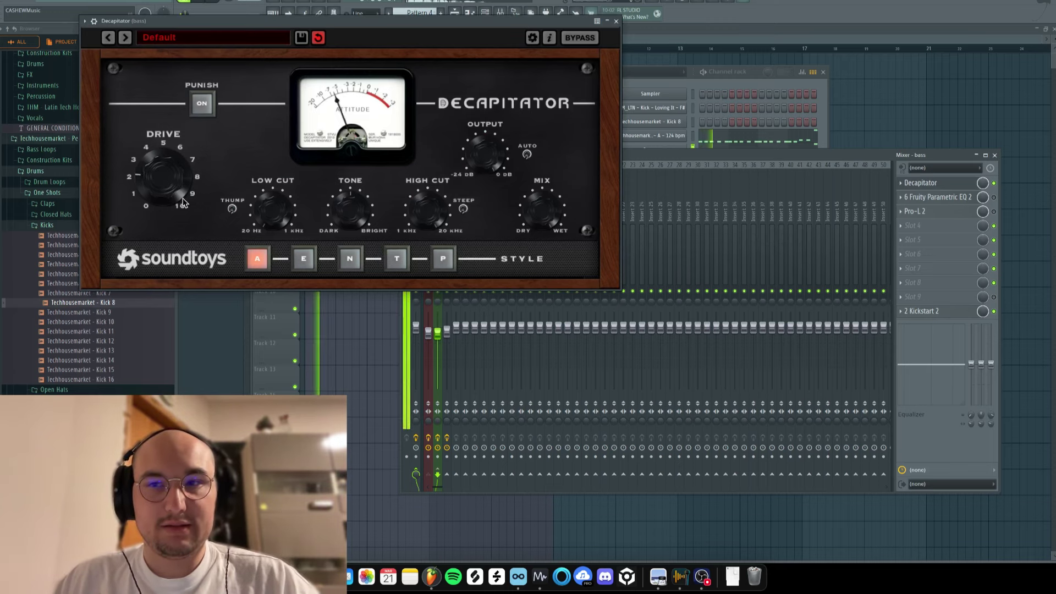
{"action": "mouse_move", "coordinate": [165, 199]}
{"action": "left_mouse_down"}
{"action": "mouse_move", "coordinate": [166, 189]}
{"action": "mouse_move", "coordinate": [156, 214]}
{"action": "left_mouse_up"}
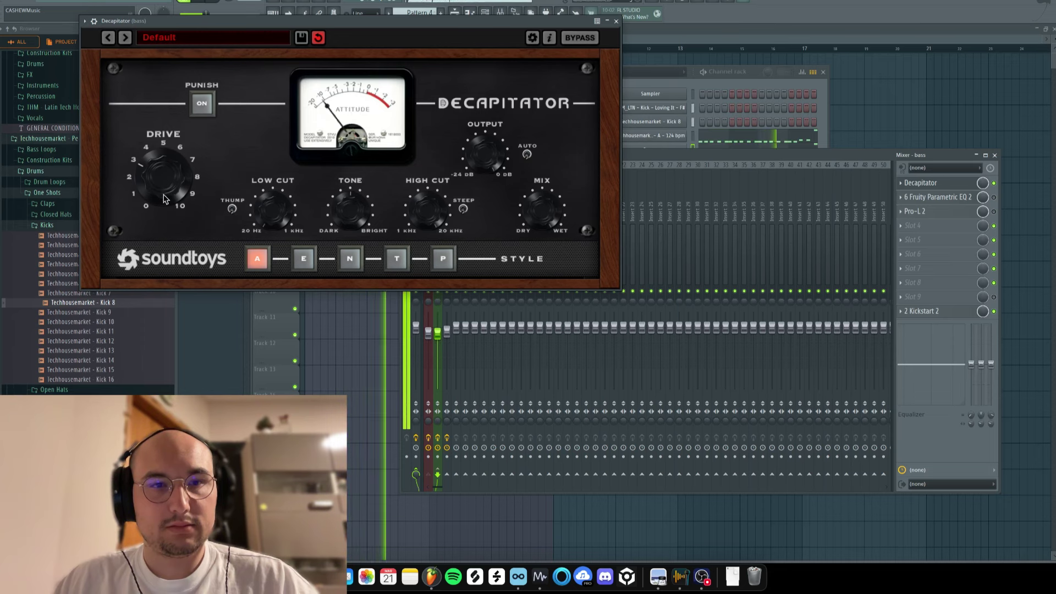
{"action": "key", "text": "space"}
{"action": "left_click", "coordinate": [923, 183]}
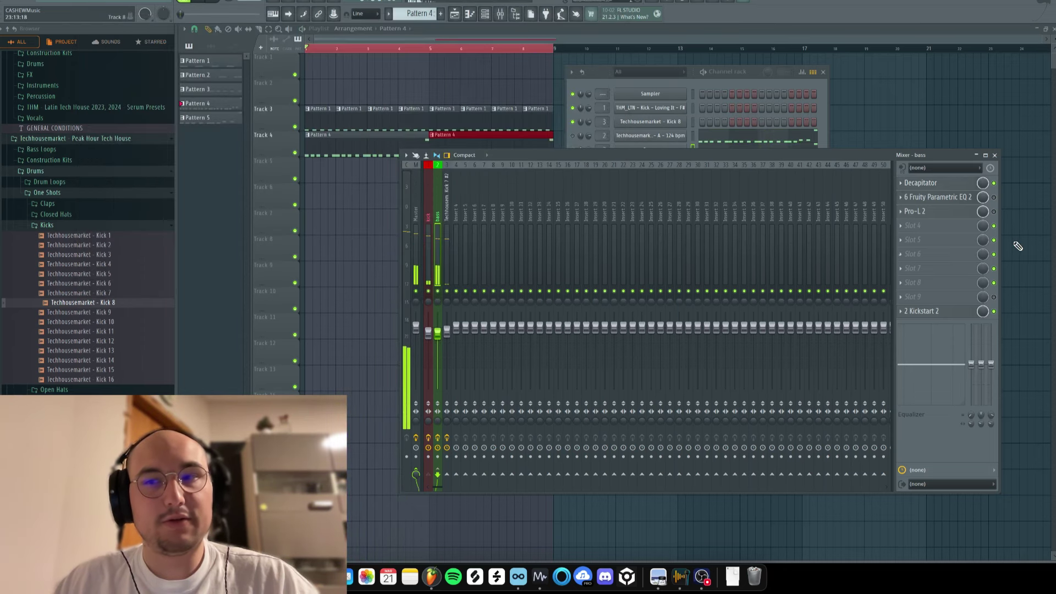
- Enable Fruity Parametric EQ 2 on the bass mixer track and tune its boosted band 4 to E3
{"action": "left_click", "coordinate": [962, 198]}
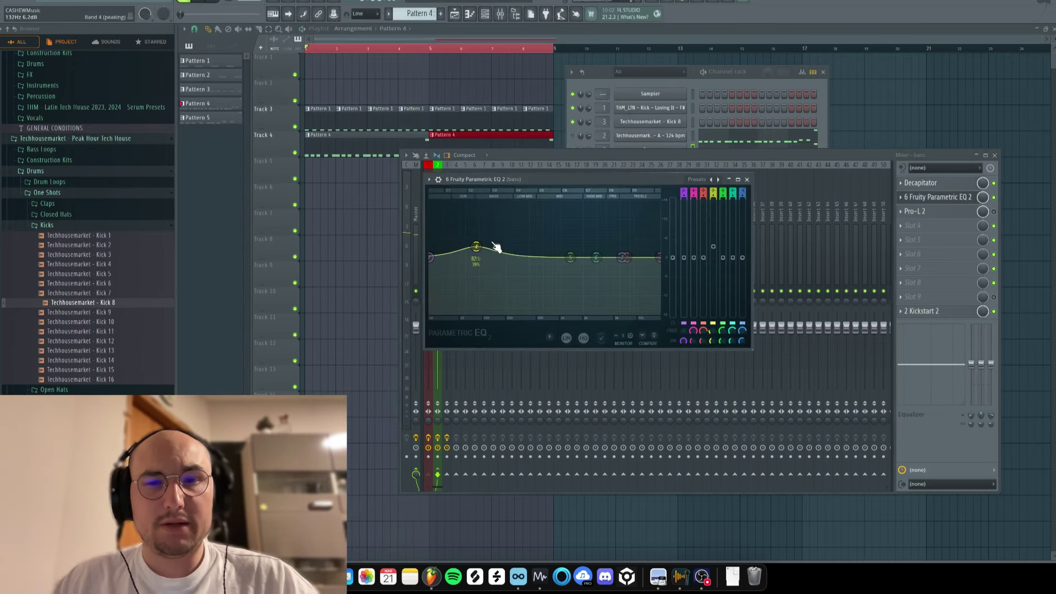
{"action": "right_click", "coordinate": [476, 247]}
{"action": "mouse_move", "coordinate": [489, 286]}
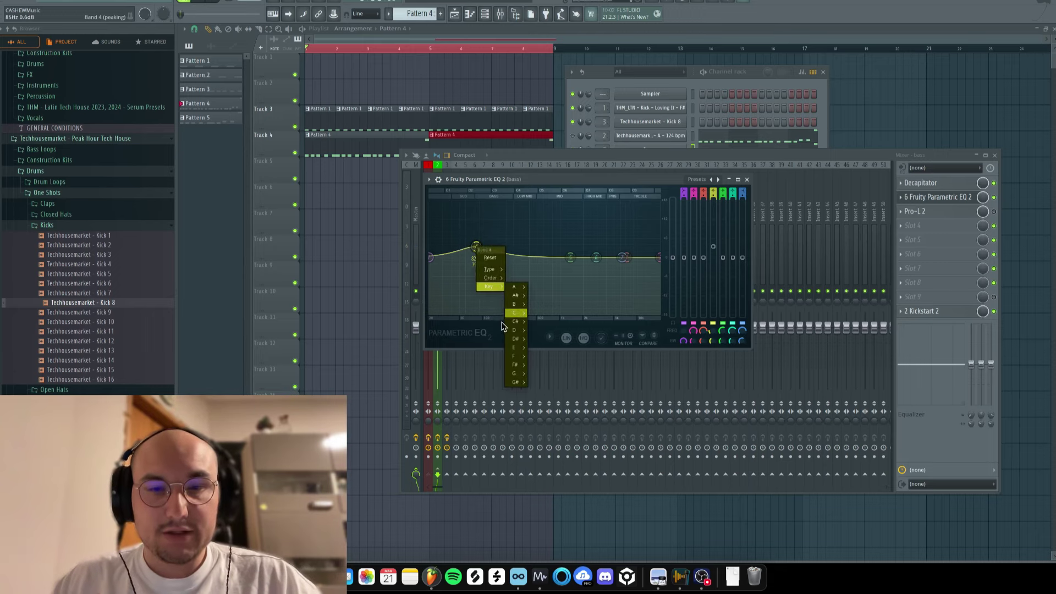
{"action": "mouse_move", "coordinate": [513, 348]}
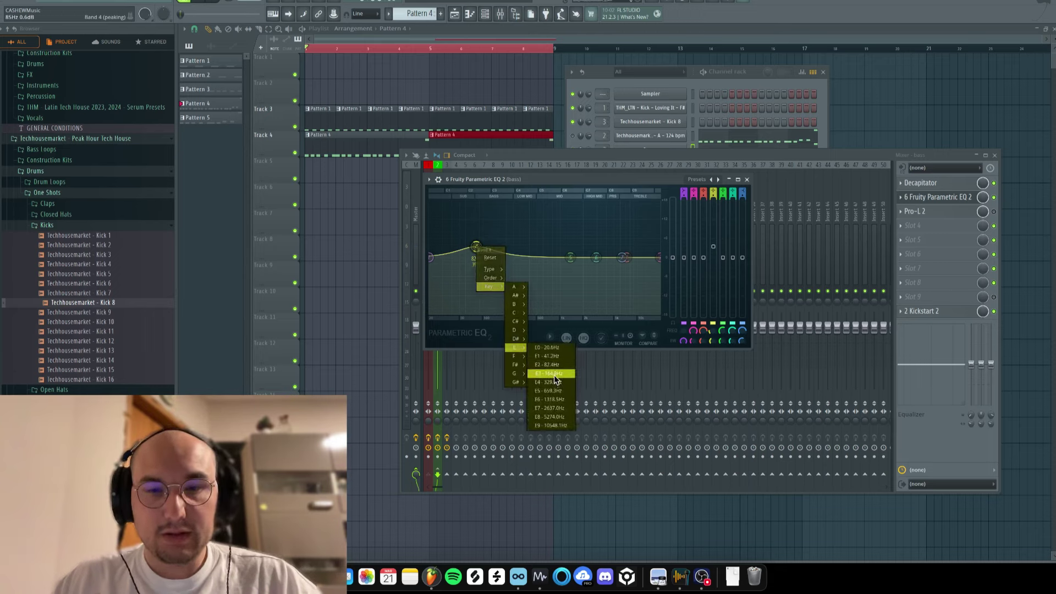
{"action": "left_click", "coordinate": [553, 375]}
{"action": "key", "text": "space"}
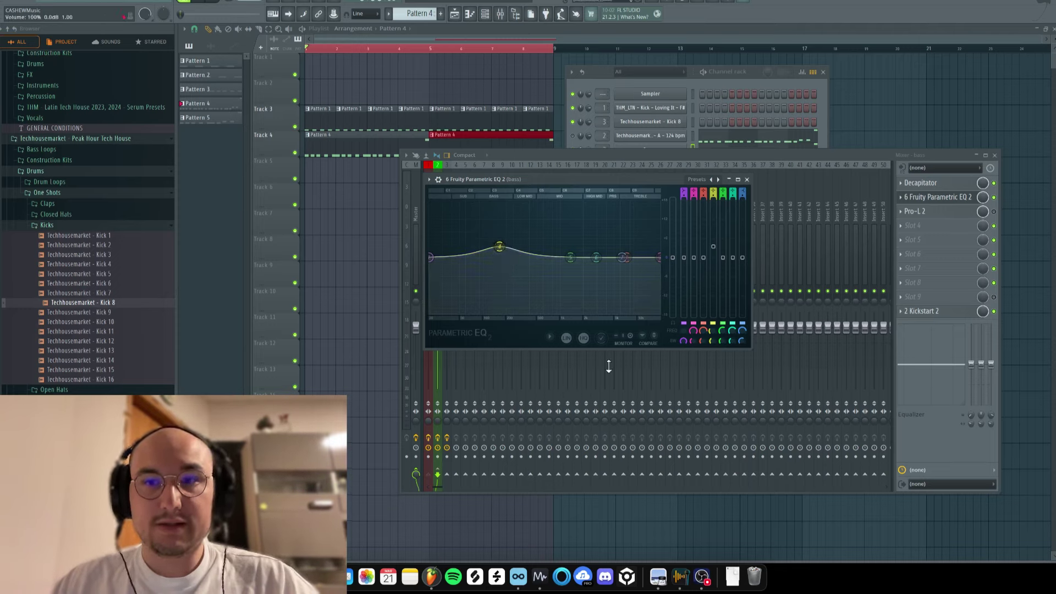
- Close the bass equalizer and balance the kick layer and bass track faders during playback, setting the bass to about -2.6 dB
{"action": "key", "text": "space"}
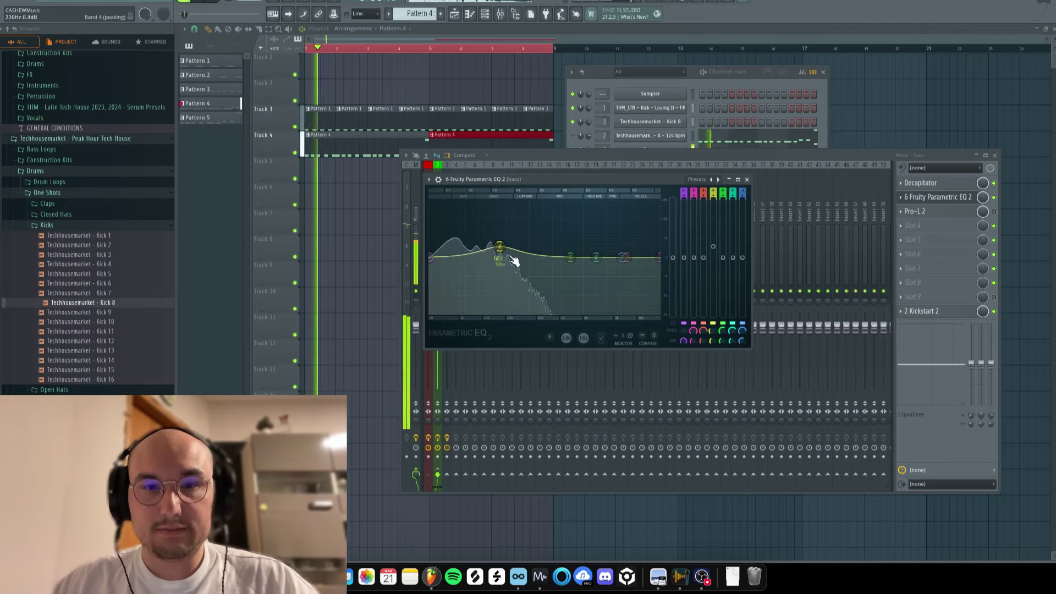
{"action": "left_click", "coordinate": [747, 179]}
{"action": "left_click", "coordinate": [446, 332]}
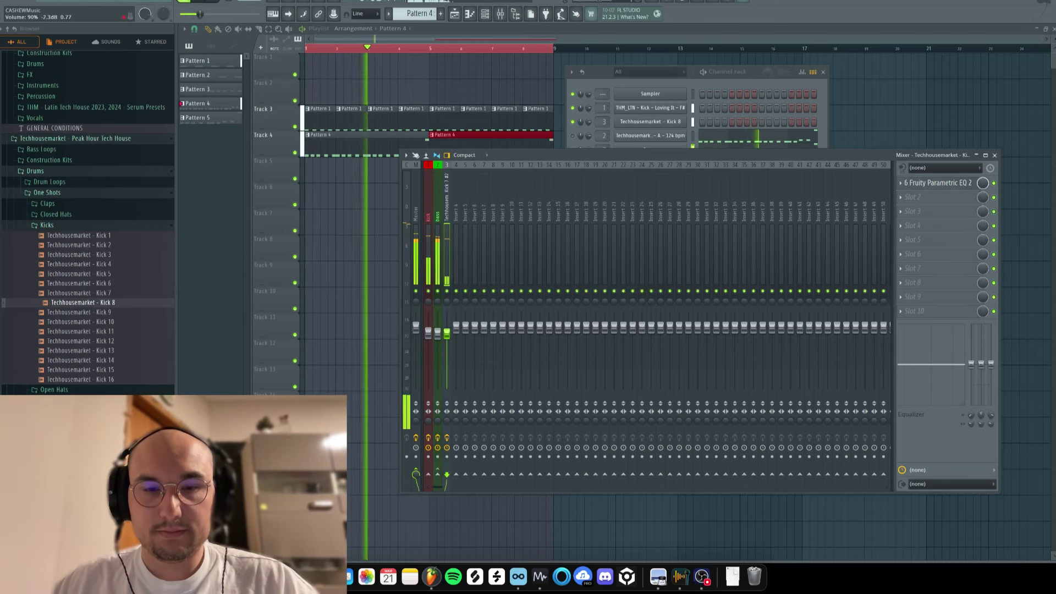
{"action": "right_click", "coordinate": [446, 332]}
{"action": "left_click", "coordinate": [454, 338]}
{"action": "left_click", "coordinate": [438, 334]}
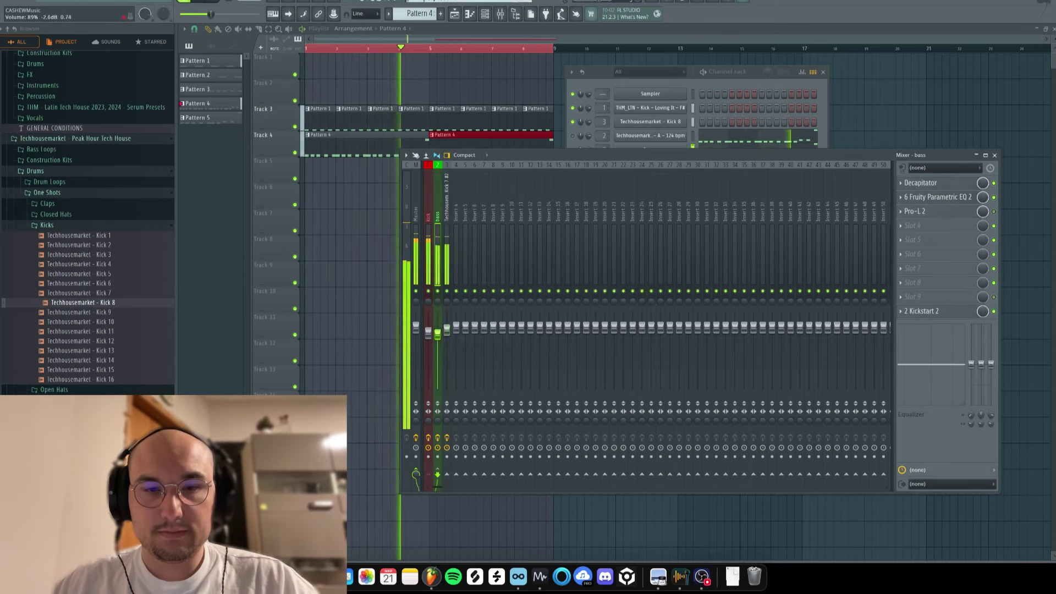
{"action": "key", "text": "space"}
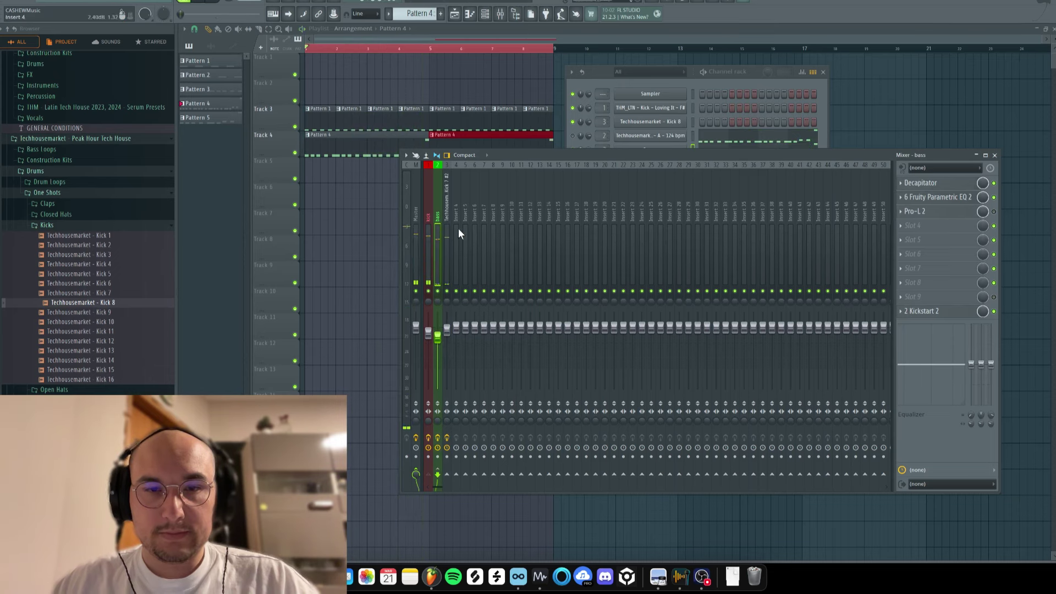
- Try Pro-L 2 on the bass mixer track with its gain set to 0 dB while playing the arrangement
{"action": "key", "text": "space"}
{"action": "left_click", "coordinate": [993, 211]}
{"action": "key", "text": "space"}
{"action": "left_click", "coordinate": [954, 215]}
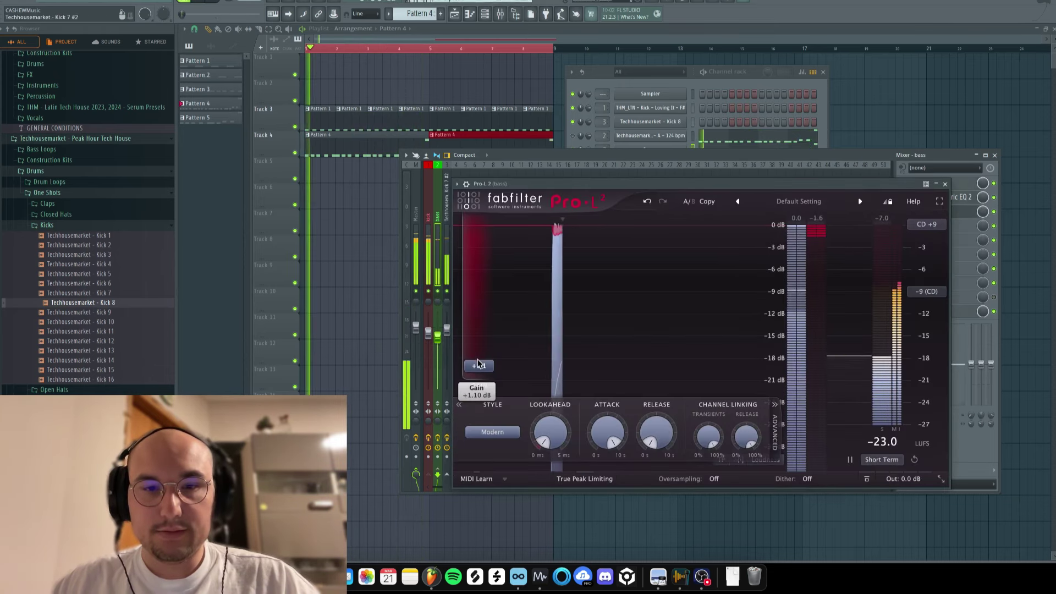
{"action": "left_click_drag", "start_coordinate": [483, 356], "coordinate": [483, 372]}
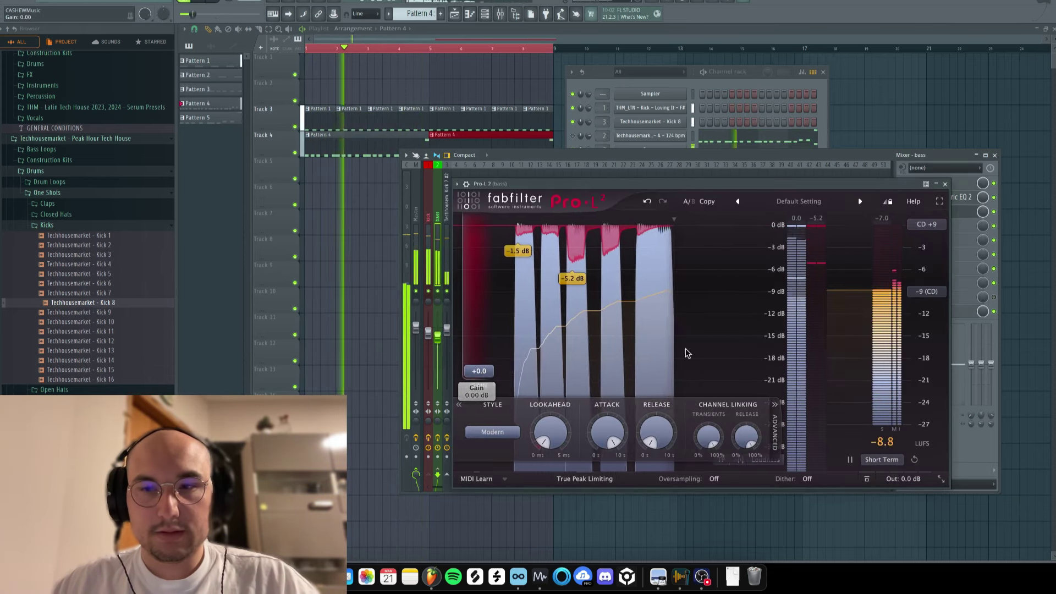
{"action": "key", "text": "space"}
{"action": "left_click", "coordinate": [945, 184]}
- Delete Pro-L 2 from the bass track's effects and play the arrangement without it
{"action": "left_click", "coordinate": [908, 217]}
{"action": "key", "text": "Escape"}
{"action": "left_click", "coordinate": [901, 211]}
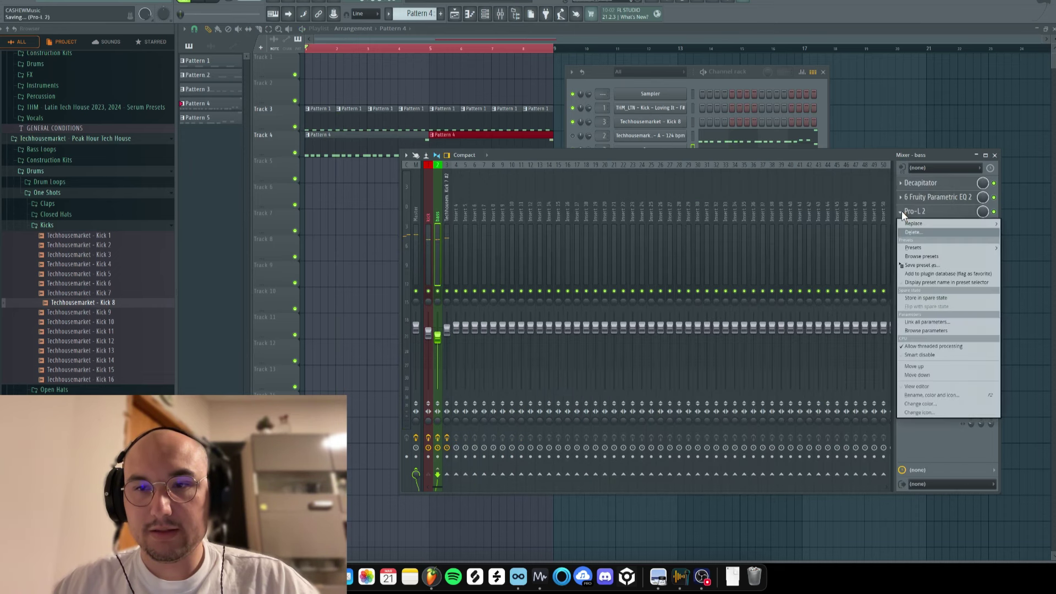
{"action": "left_click", "coordinate": [913, 222]}
{"action": "key", "text": "space"}
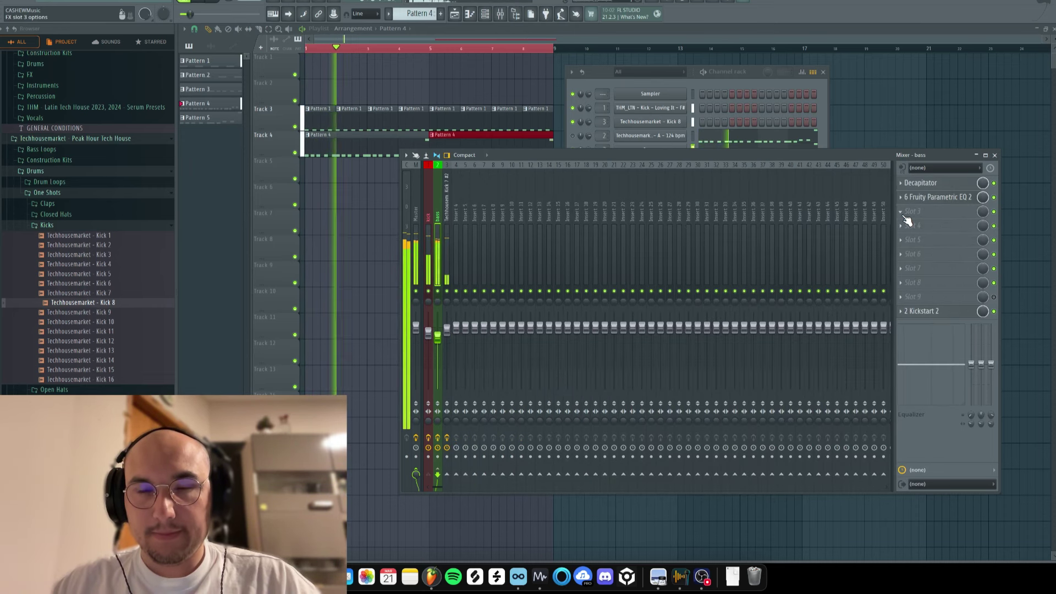
- Move band 5 of the bass track's Fruity Parametric EQ 2 to the low end and tune it to E at 41 Hz
{"action": "left_click", "coordinate": [935, 197]}
{"action": "key", "text": "space"}
{"action": "left_click_drag", "start_coordinate": [570, 256], "coordinate": [449, 258]}
{"action": "right_click", "coordinate": [450, 258]}
{"action": "mouse_move", "coordinate": [466, 297]}
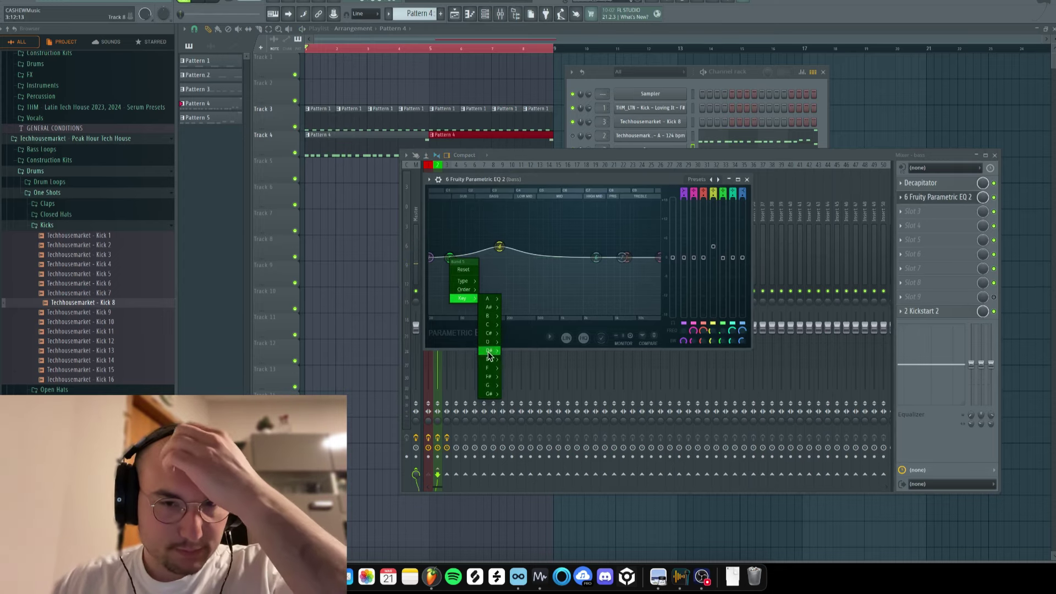
{"action": "left_click", "coordinate": [514, 368]}
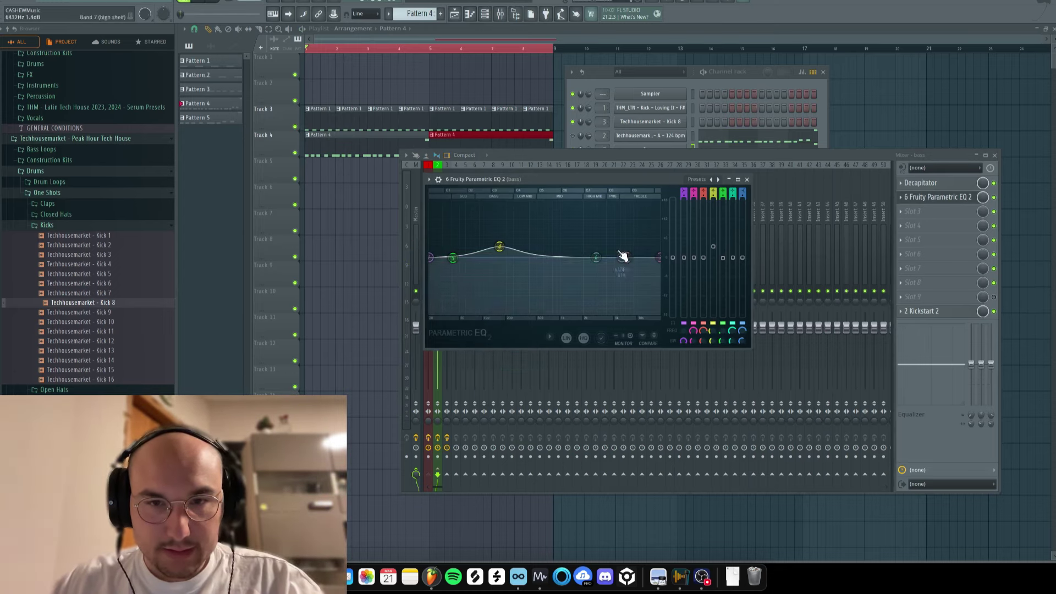
- Boost band 5 by about 3.8 dB with a narrow 10% bandwidth, check it during playback, and close the equalizer
{"action": "left_click_drag", "start_coordinate": [728, 261], "coordinate": [729, 242]}
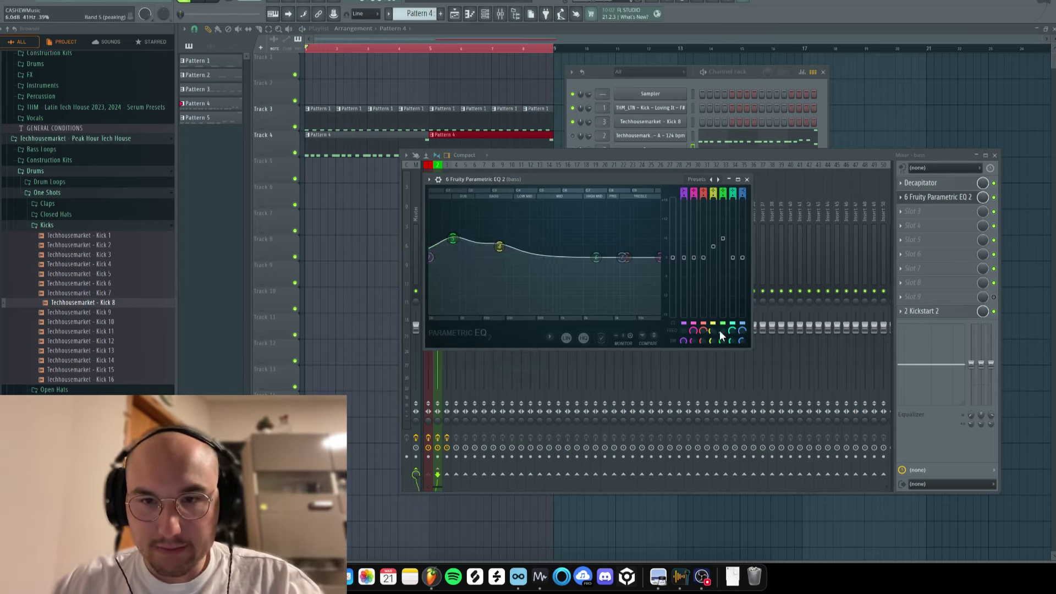
{"action": "scroll", "coordinate": [456, 248], "scroll_direction": "up", "scroll_amount": 2}
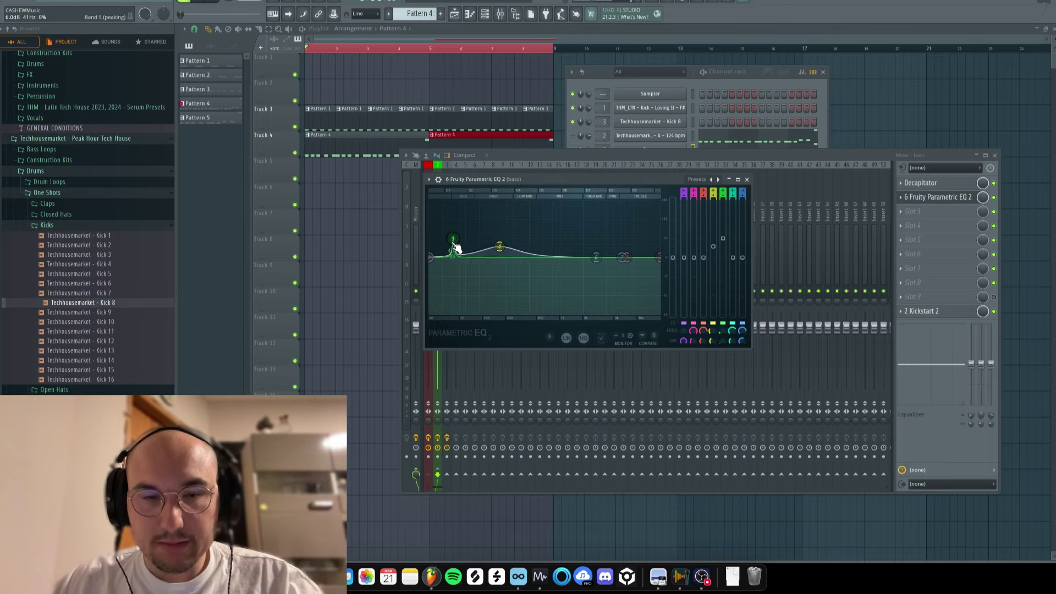
{"action": "scroll", "coordinate": [457, 248], "scroll_direction": "up", "scroll_amount": 2}
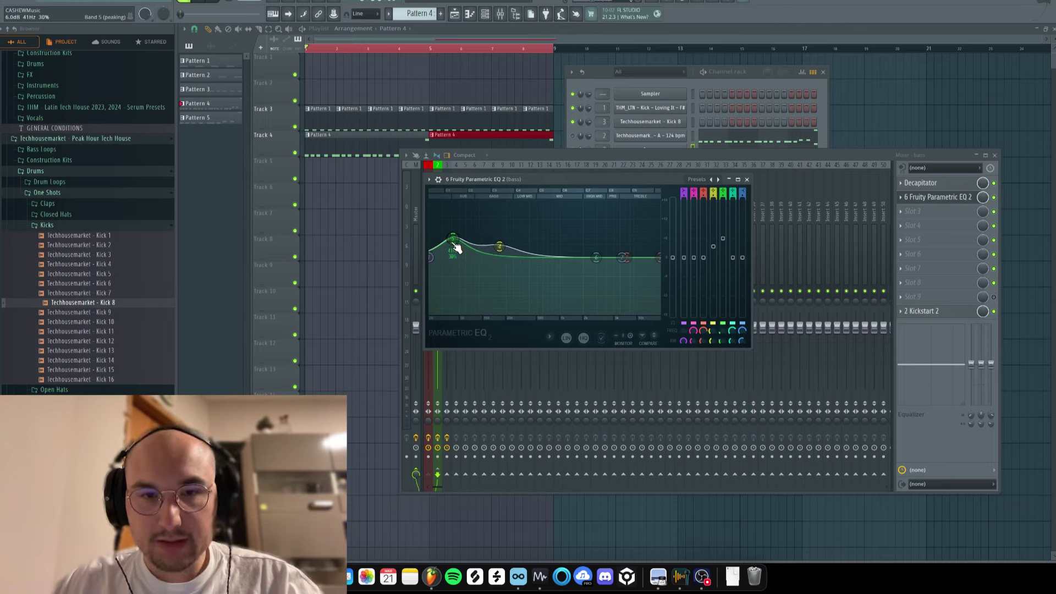
{"action": "key", "text": "space"}
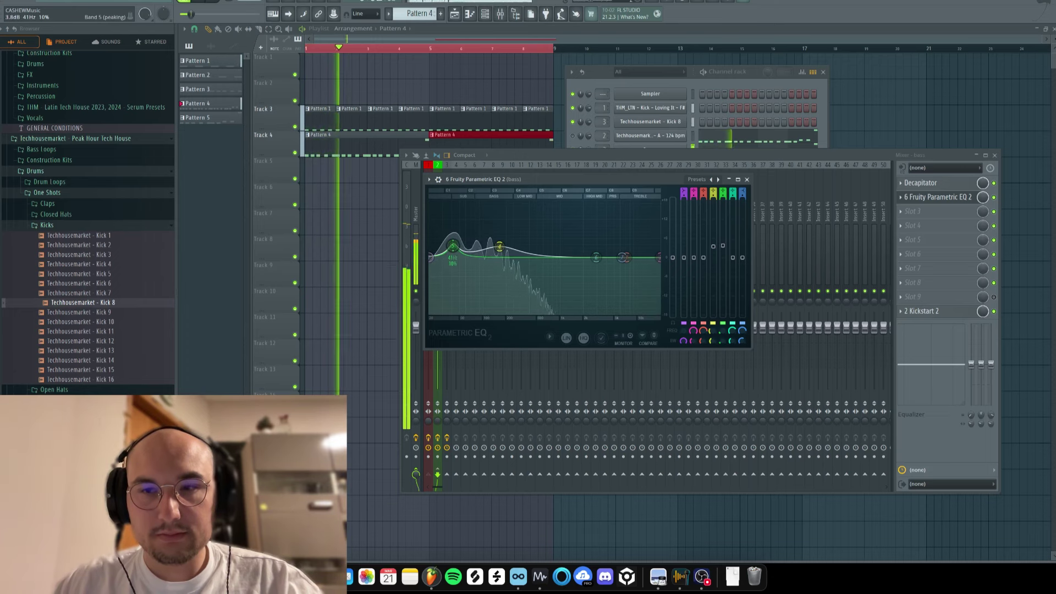
{"action": "left_click", "coordinate": [746, 179]}
{"action": "key", "text": "space"}
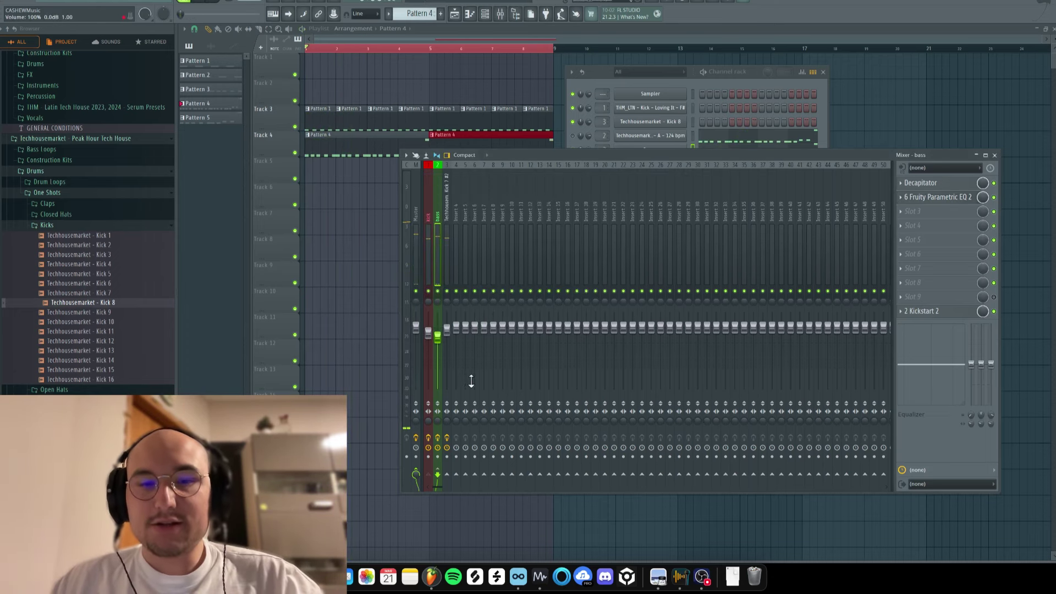
- Play the arrangement to check how the processed bass sits with the kicks, keeping the mixer open
{"action": "key", "text": "space"}
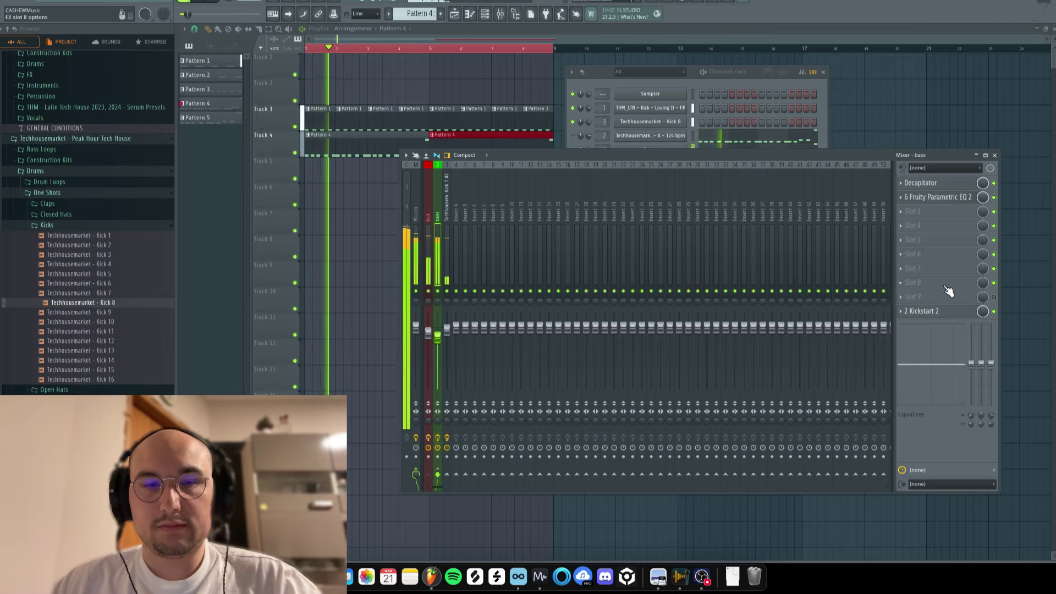
{"action": "key", "text": "space"}
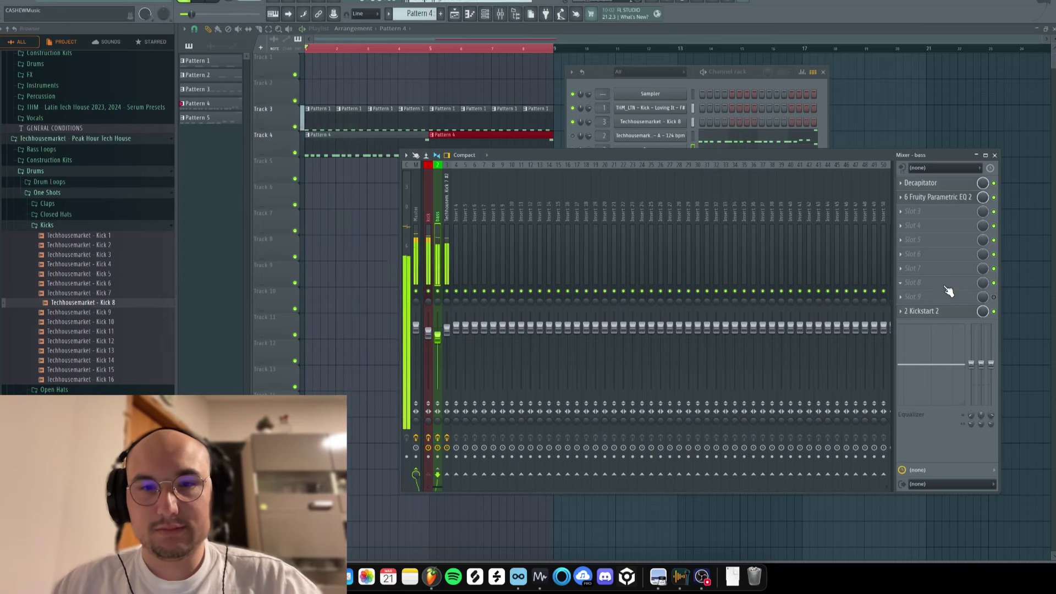
{"action": "key", "text": "F9"}
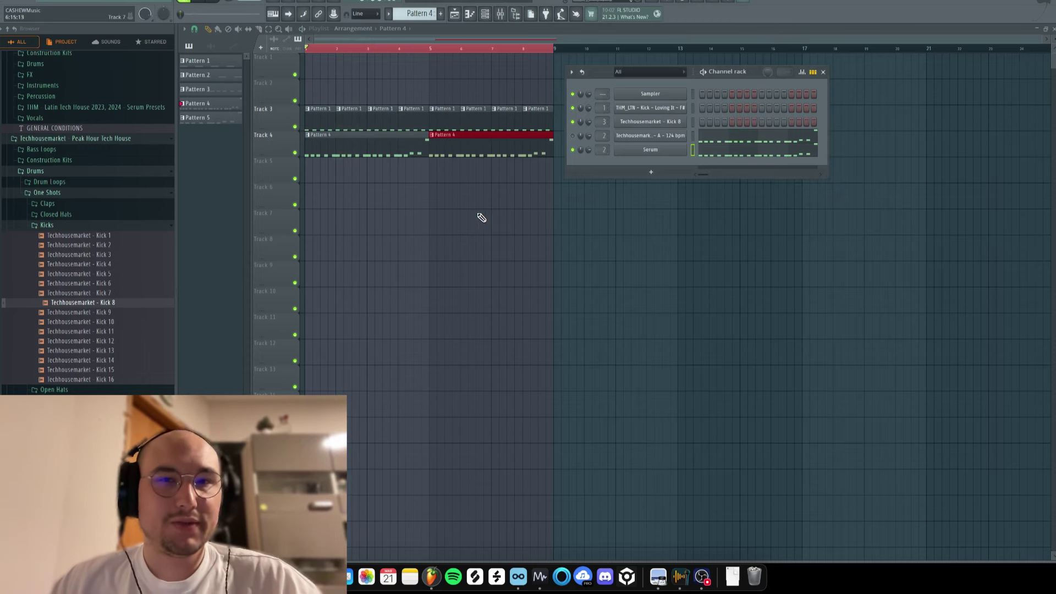
{"action": "left_click", "coordinate": [497, 14]}
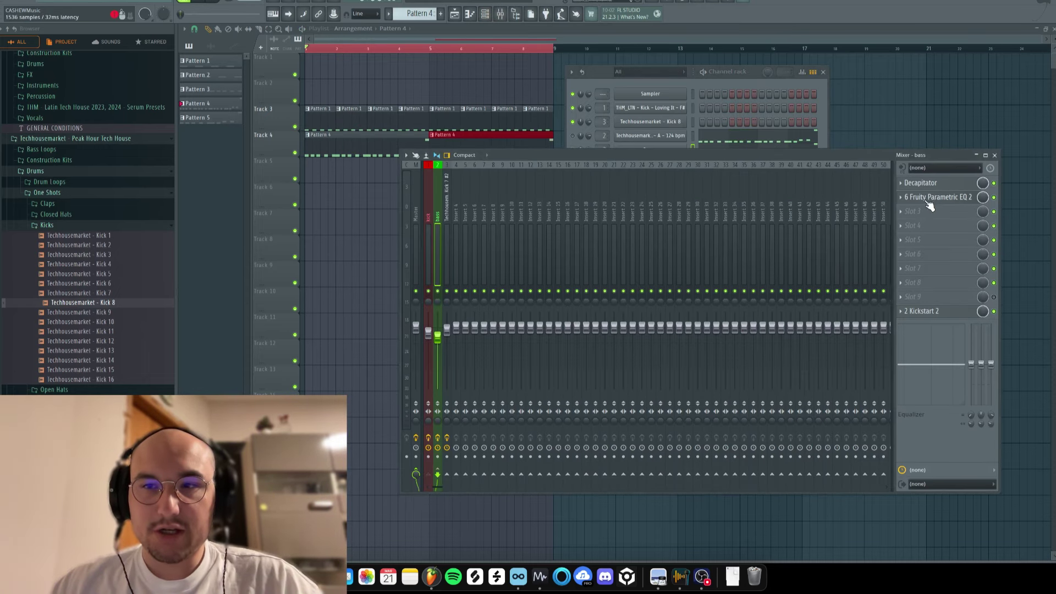